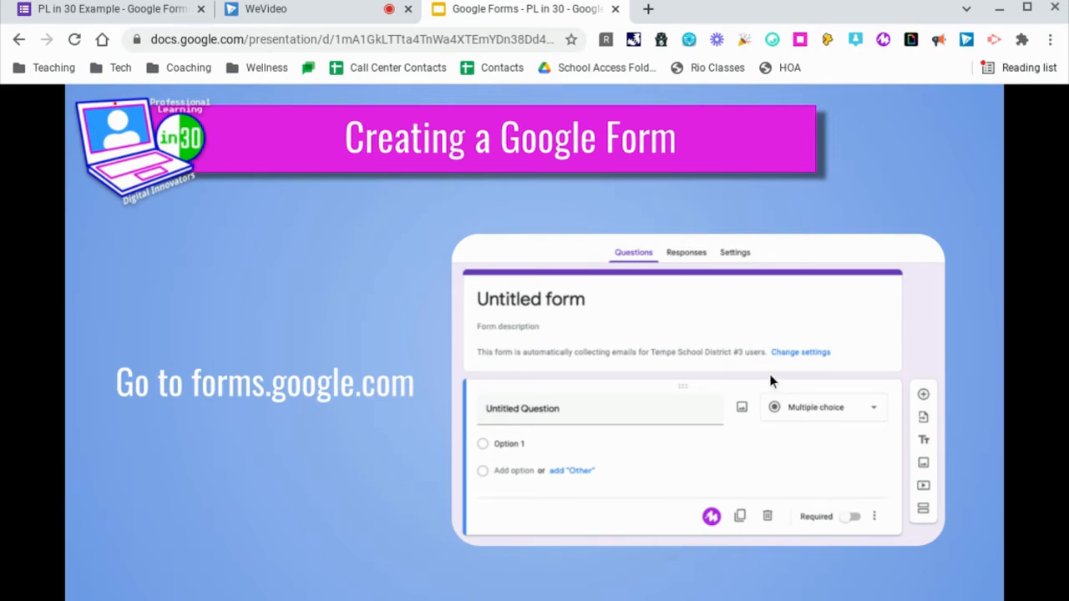
{"action": "key", "text": "Right"}
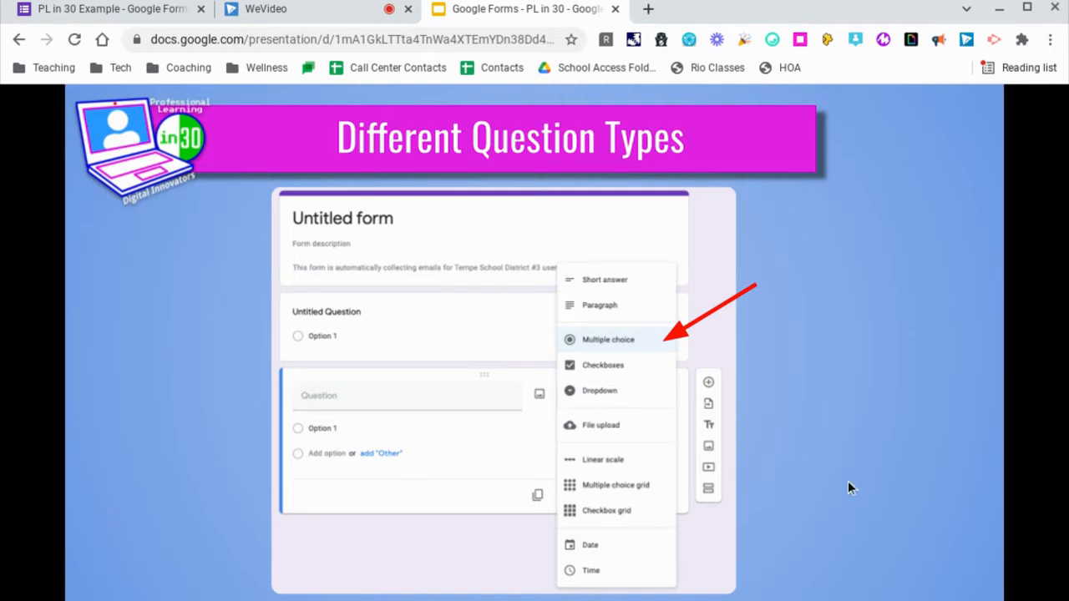
{"action": "key", "text": "Right"}
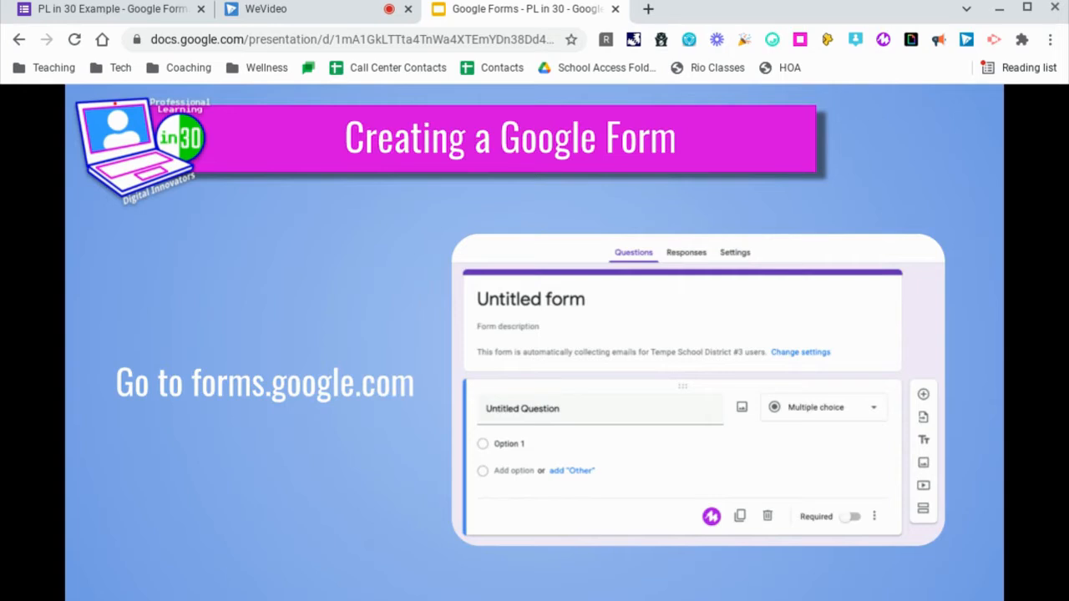
- Open the Google Forms home page at forms.google.com in a new browser tab
{"action": "left_click", "coordinate": [647, 10]}
{"action": "type", "text": "forms.google.com"}
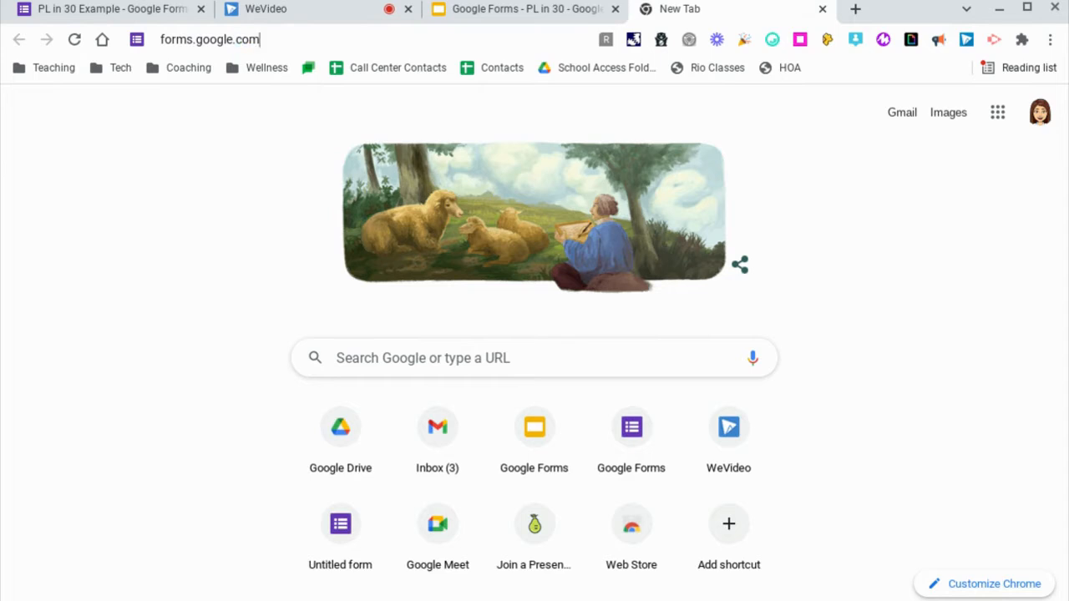
{"action": "key", "text": "Return"}
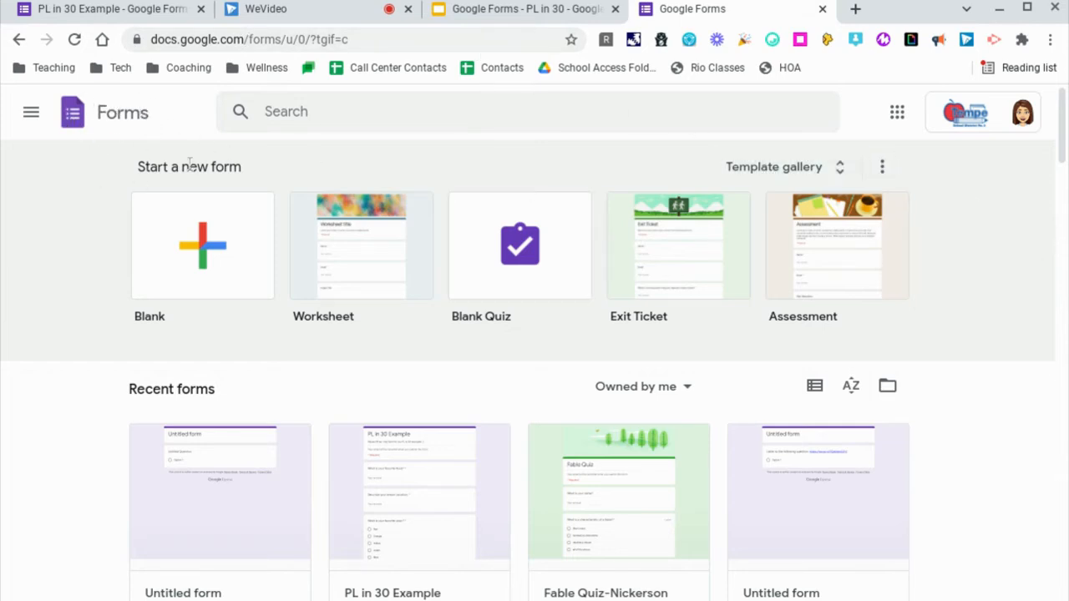
- Open the full template gallery and look over the general Education templates
{"action": "left_click", "coordinate": [837, 167]}
{"action": "scroll", "coordinate": [469, 192], "scroll_direction": "down", "scroll_amount": 2}
{"action": "scroll", "coordinate": [468, 191], "scroll_direction": "up", "scroll_amount": 2}
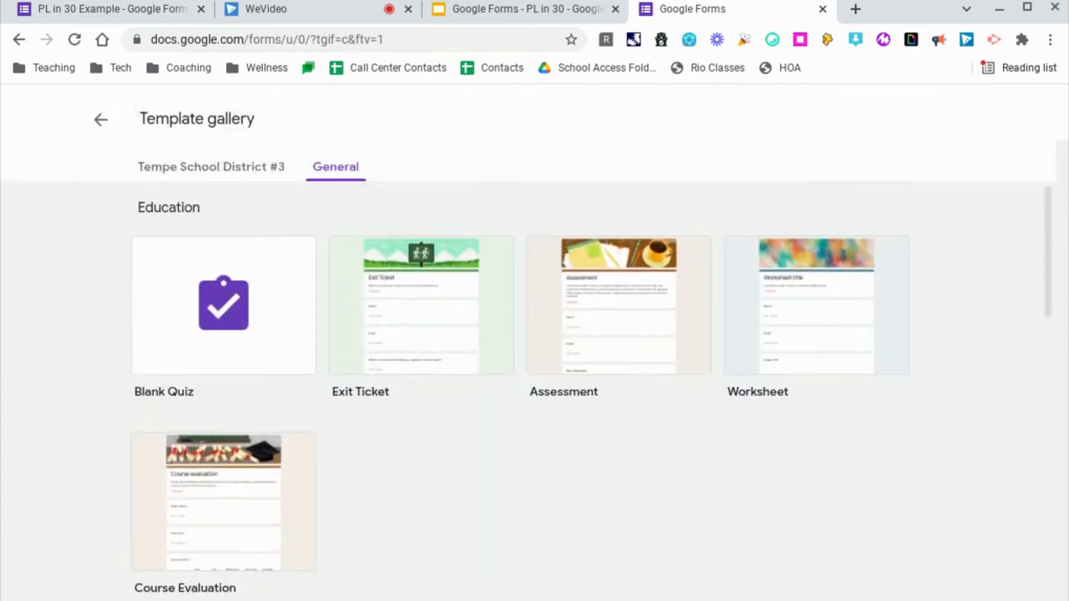
{"action": "scroll", "coordinate": [520, 384], "scroll_direction": "down", "scroll_amount": 1}
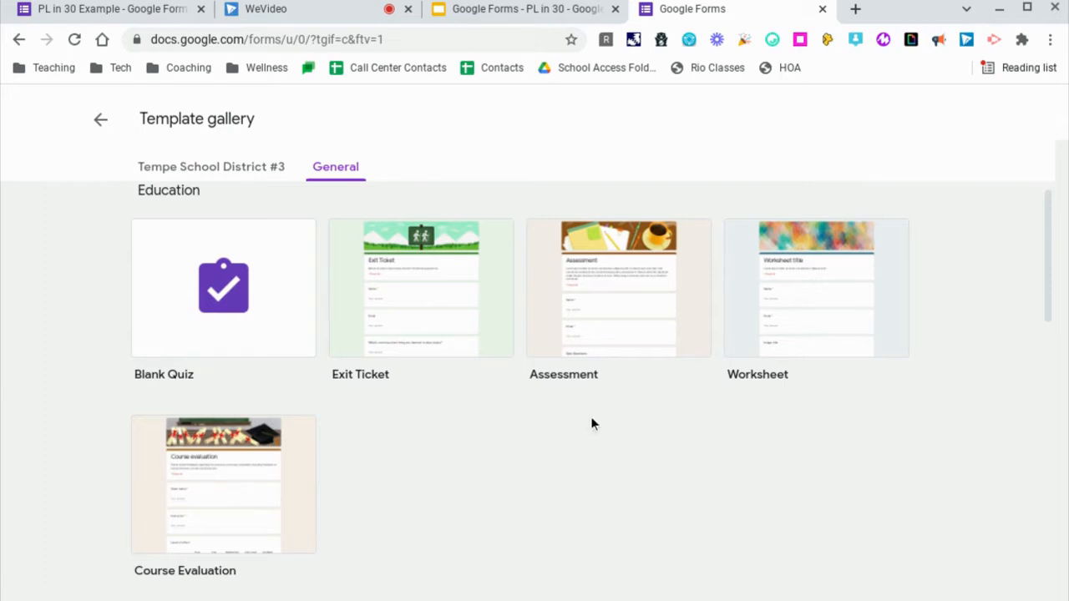
- Open the Assessment template, review its sample questions down to the fourth one, and return to the template gallery
{"action": "left_click", "coordinate": [675, 333]}
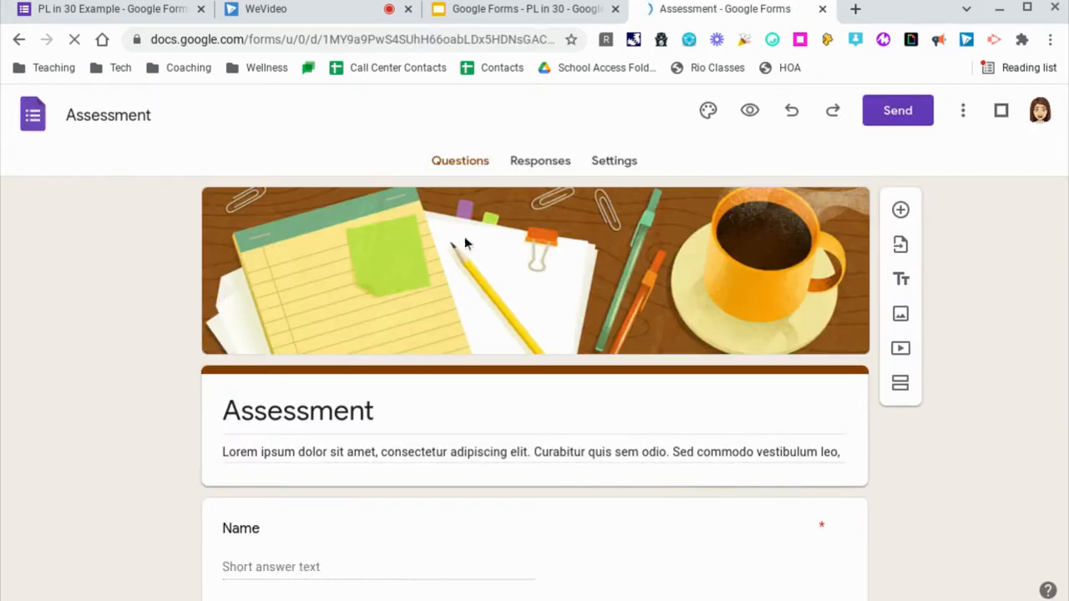
{"action": "scroll", "coordinate": [27, 373], "scroll_direction": "down", "scroll_amount": 4}
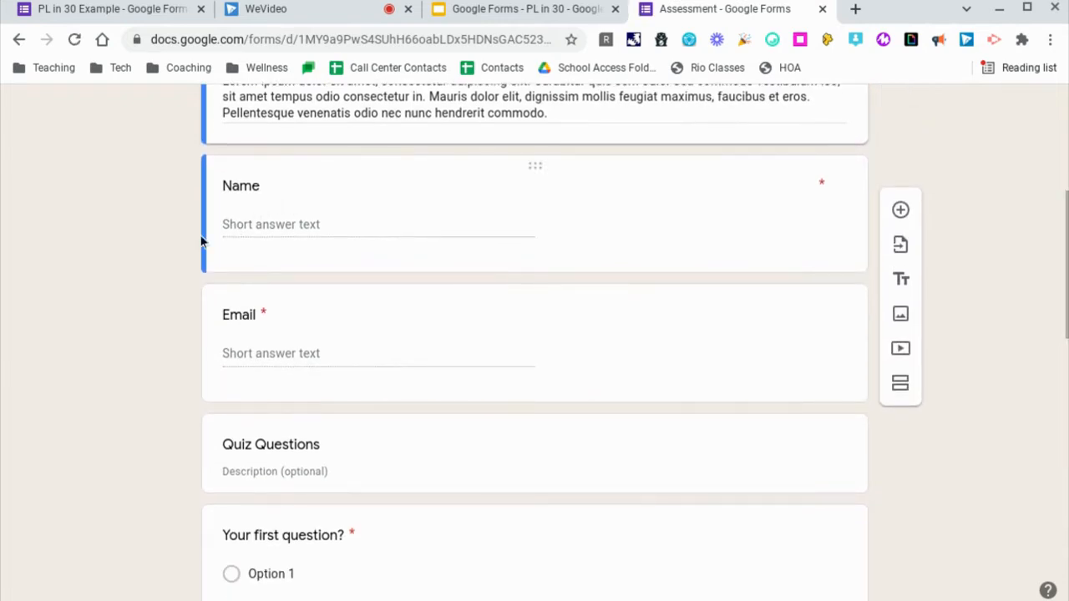
{"action": "scroll", "coordinate": [200, 242], "scroll_direction": "down", "scroll_amount": 8}
{"action": "scroll", "coordinate": [534, 342], "scroll_direction": "down", "scroll_amount": 4}
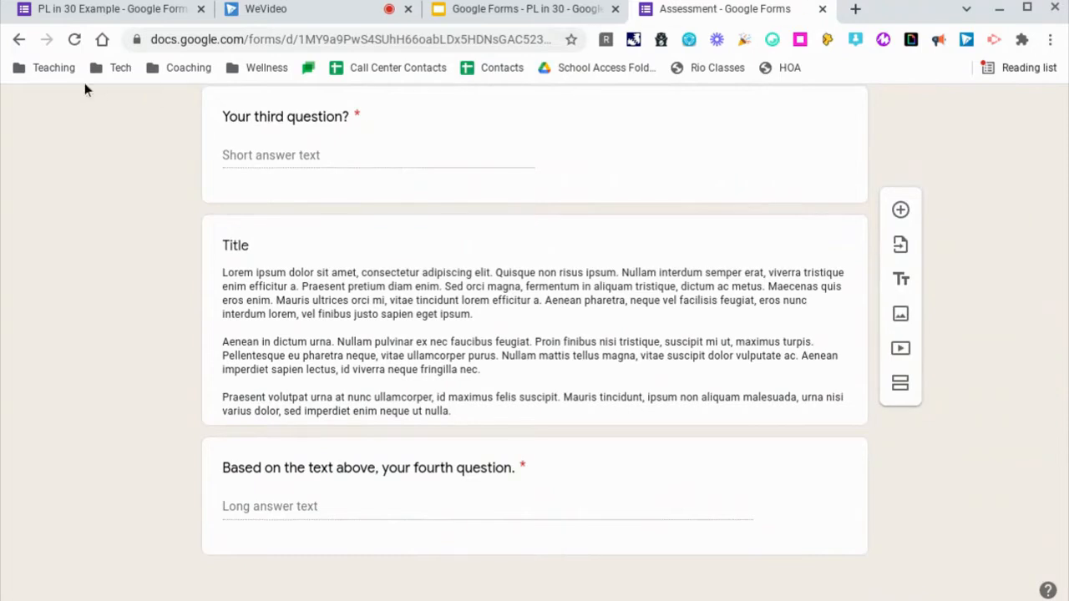
{"action": "left_click", "coordinate": [17, 41]}
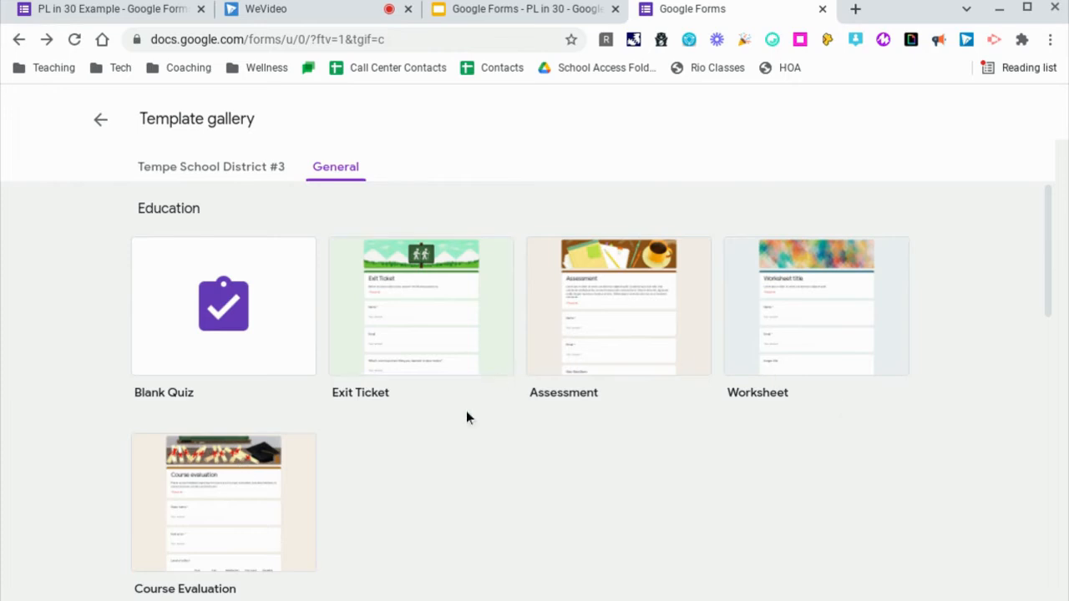
- Browse the Personal and Work templates, and look over the templates shared by Tempe School District #3
{"action": "scroll", "coordinate": [981, 456], "scroll_direction": "down", "scroll_amount": 5}
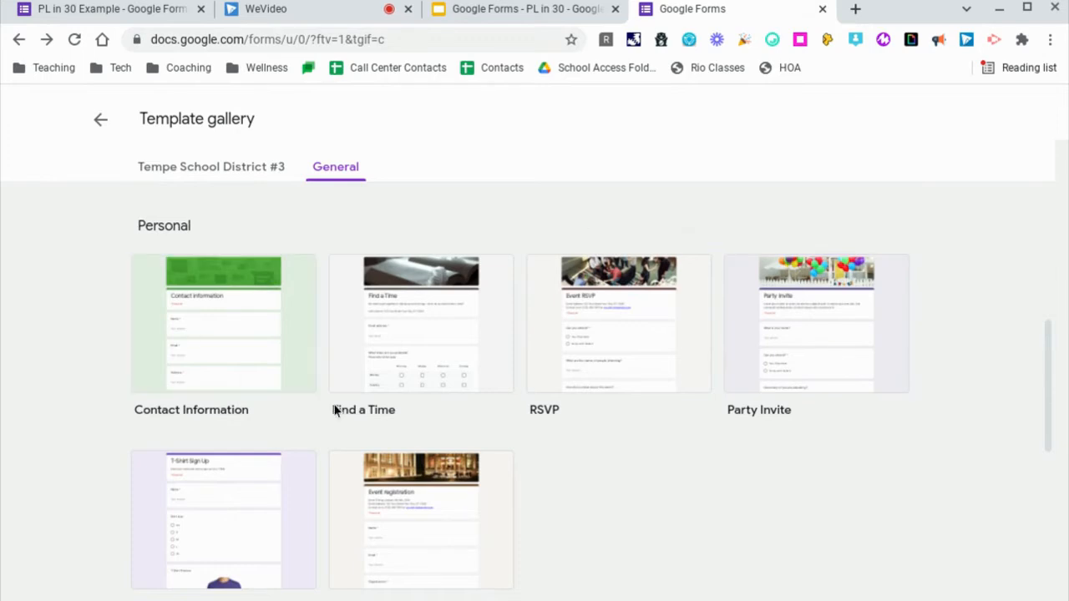
{"action": "scroll", "coordinate": [936, 455], "scroll_direction": "down", "scroll_amount": 1}
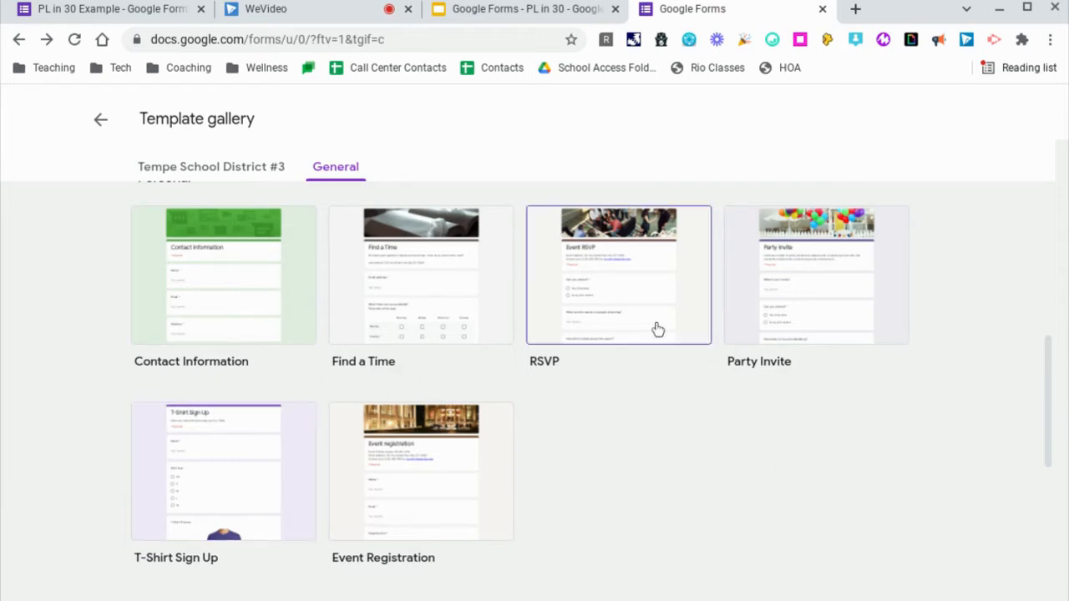
{"action": "scroll", "coordinate": [68, 445], "scroll_direction": "down", "scroll_amount": 5}
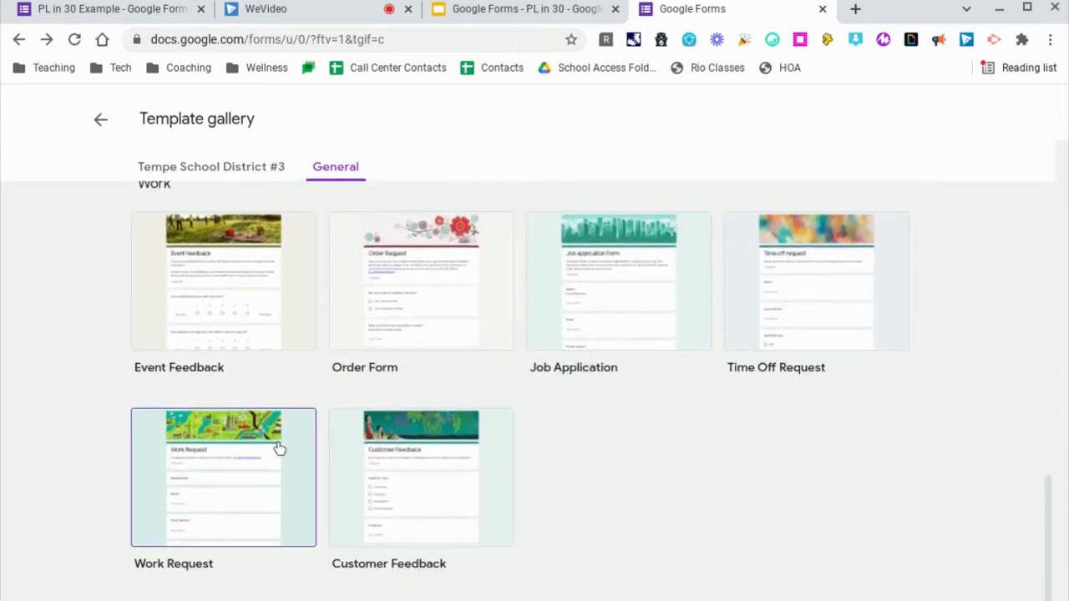
{"action": "left_click", "coordinate": [264, 178]}
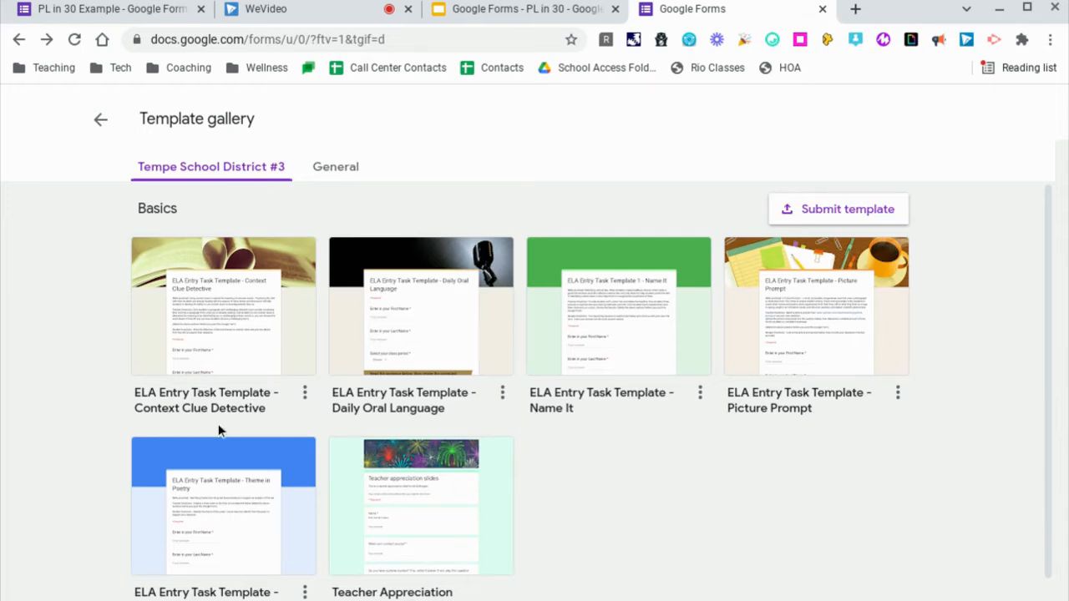
{"action": "scroll", "coordinate": [527, 379], "scroll_direction": "down", "scroll_amount": 1}
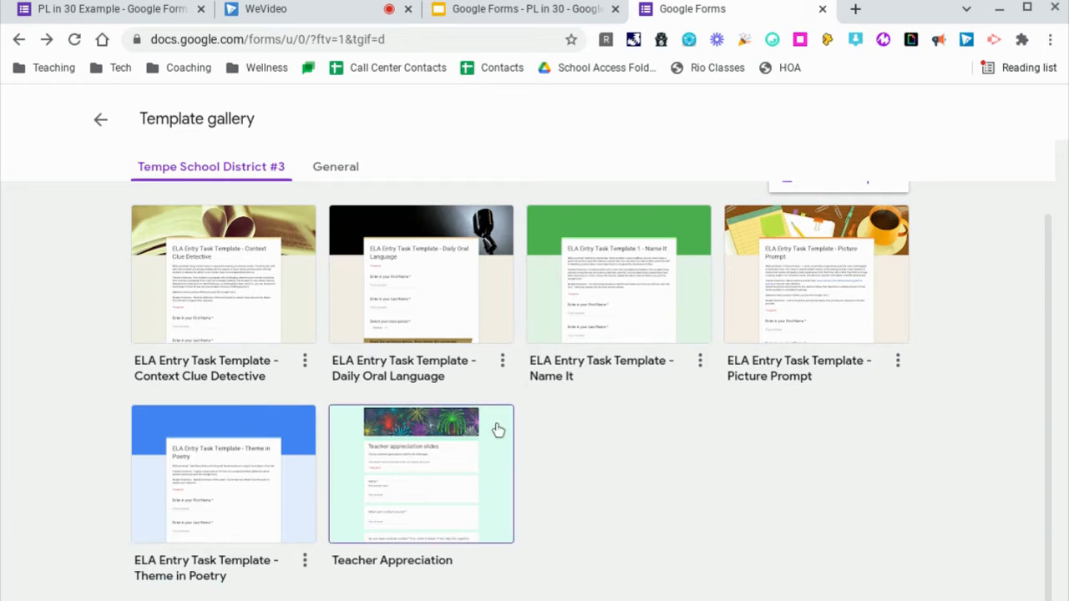
{"action": "scroll", "coordinate": [576, 419], "scroll_direction": "up", "scroll_amount": 1}
- Leave the template gallery and create a new blank form
{"action": "left_click", "coordinate": [101, 120]}
{"action": "scroll", "coordinate": [72, 444], "scroll_direction": "down", "scroll_amount": 1}
{"action": "scroll", "coordinate": [73, 444], "scroll_direction": "up", "scroll_amount": 1}
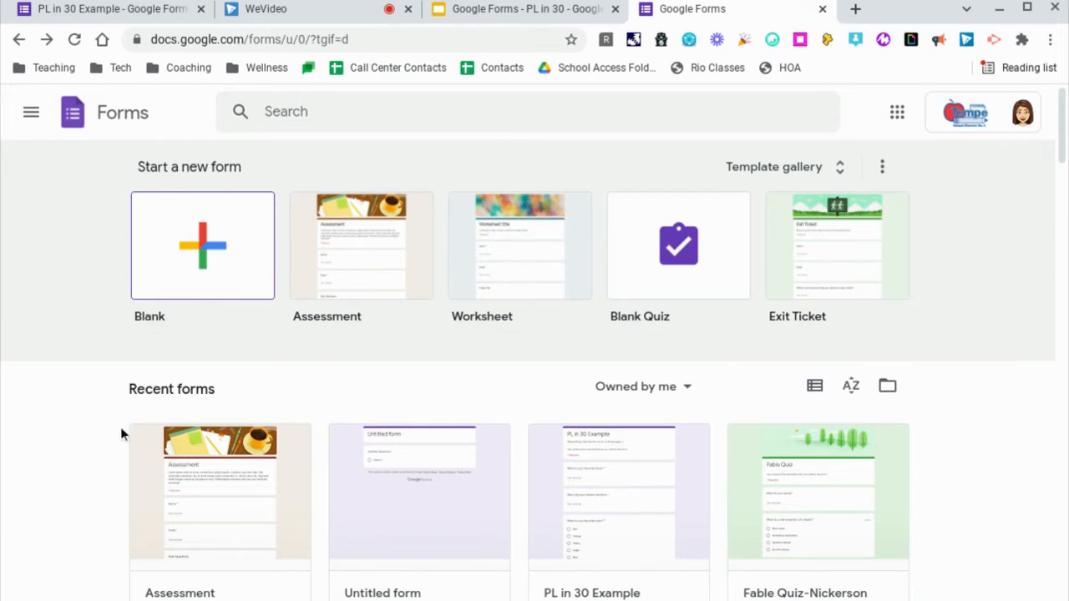
{"action": "scroll", "coordinate": [120, 427], "scroll_direction": "down", "scroll_amount": 1}
{"action": "scroll", "coordinate": [120, 426], "scroll_direction": "up", "scroll_amount": 1}
{"action": "left_click", "coordinate": [203, 262]}
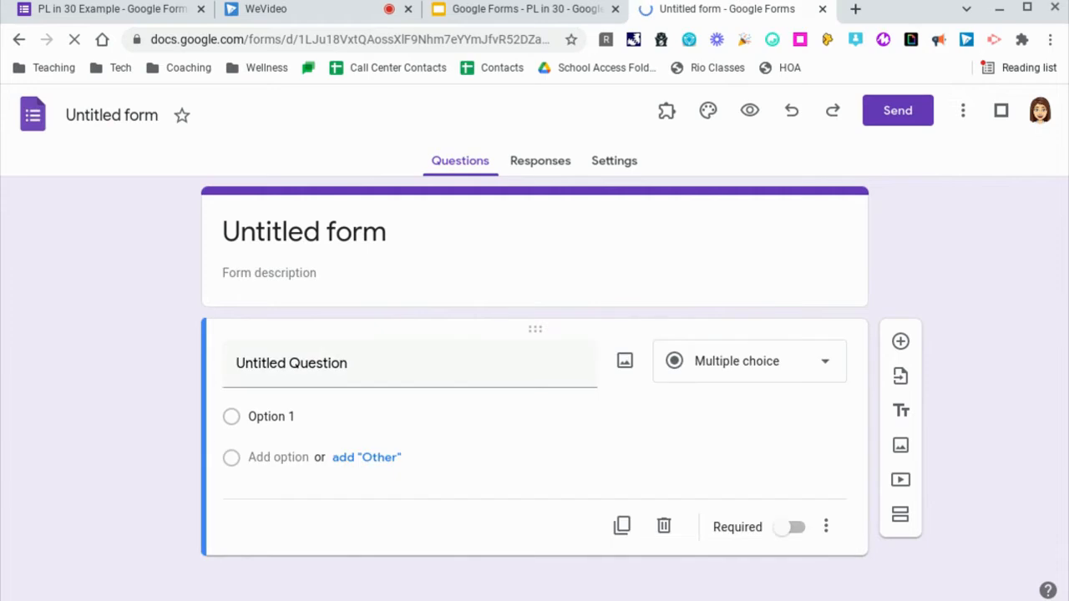
- Title the form "Math Quiz" and enter the description "Today we will practice multiplication x5."
{"action": "left_click", "coordinate": [255, 233]}
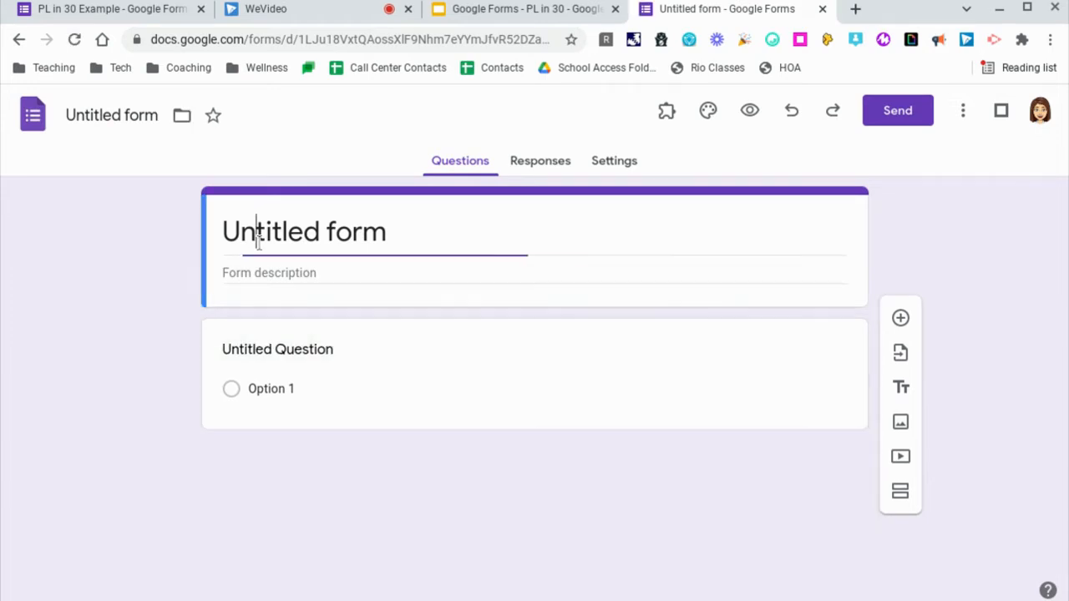
{"action": "left_click_drag", "start_coordinate": [387, 237], "coordinate": [222, 234]}
{"action": "key", "text": "BackSpace"}
{"action": "type", "text": "Math Quiz"}
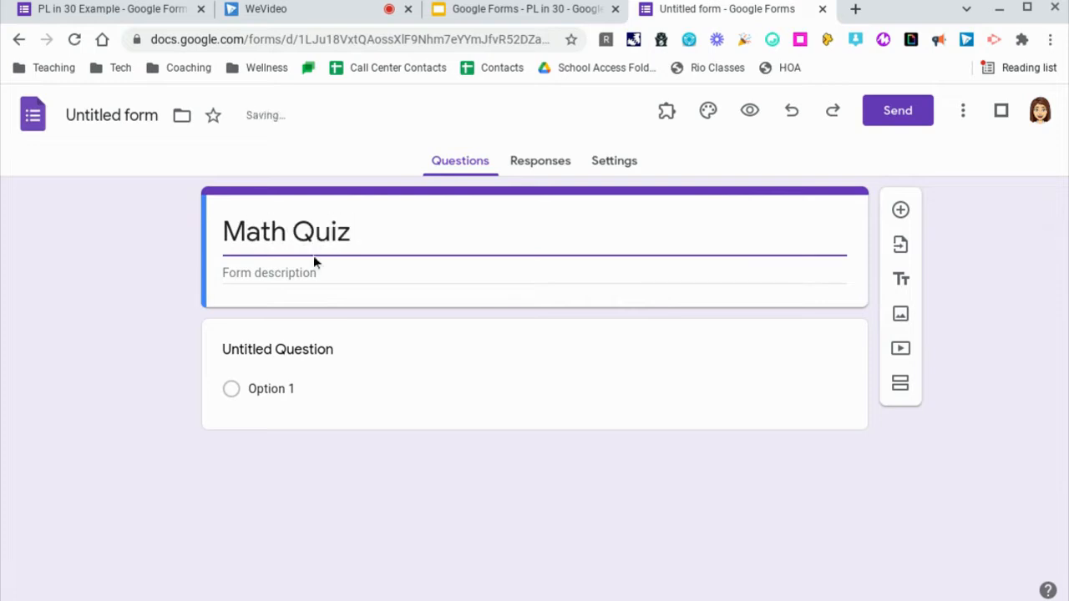
{"action": "left_click", "coordinate": [299, 271]}
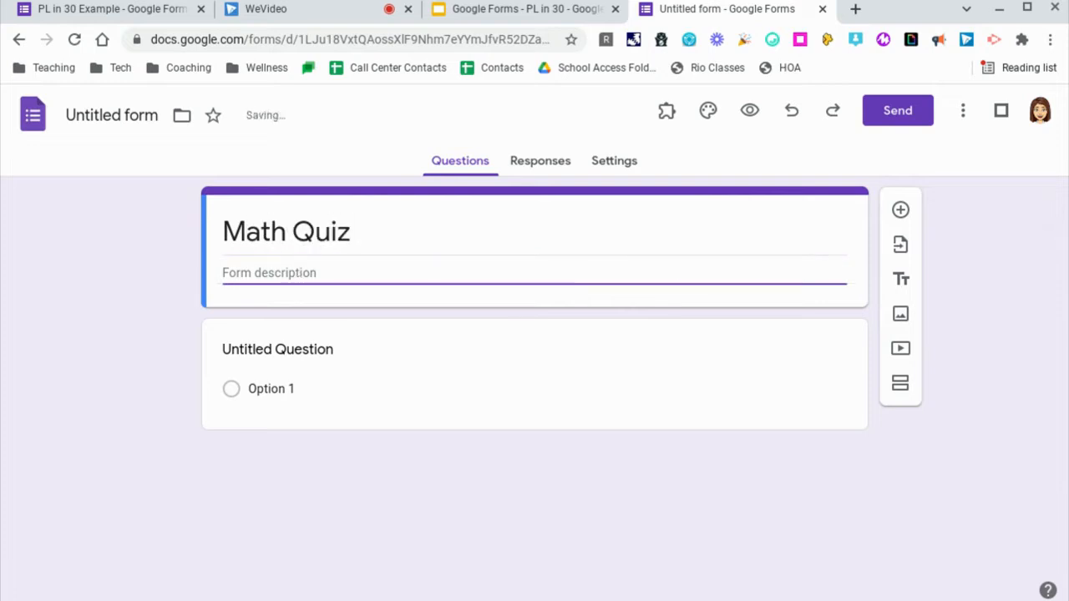
{"action": "type", "text": "Today we will practice multiplication"}
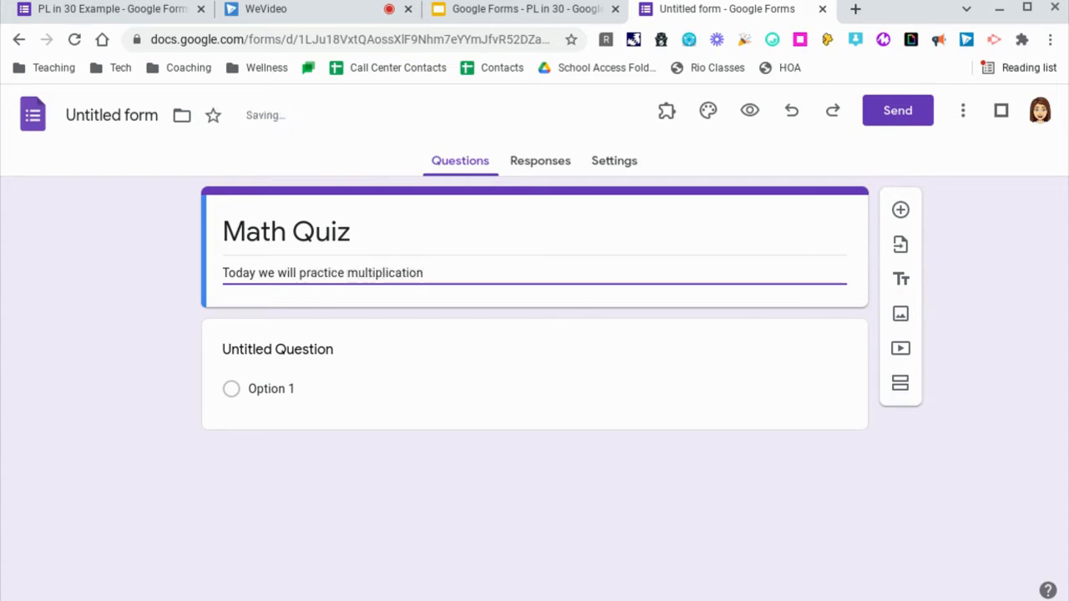
{"action": "type", "text": " x5."}
- View the image source options for the first question and close them without inserting an image
{"action": "left_click", "coordinate": [310, 348]}
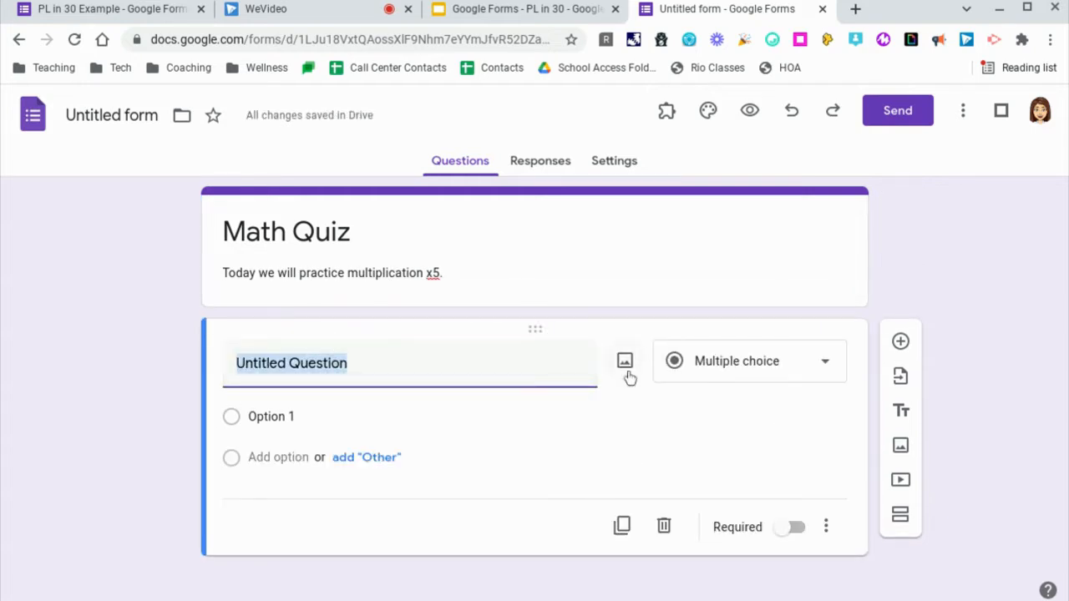
{"action": "left_click", "coordinate": [627, 368]}
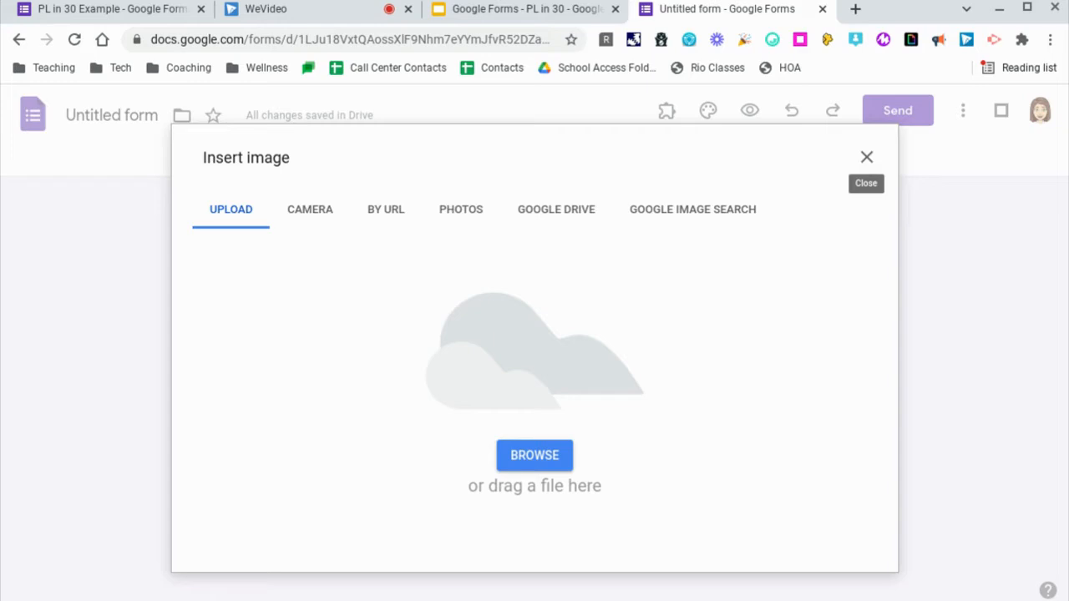
{"action": "left_click", "coordinate": [867, 156]}
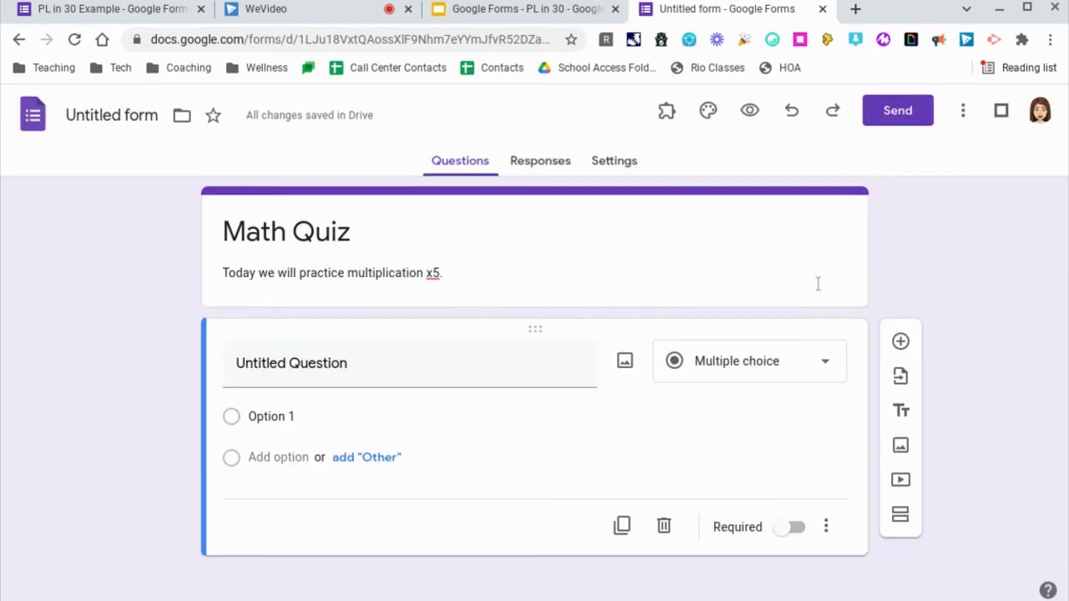
- Enter "5x2=" as the first question and set its type to Multiple choice
{"action": "left_click", "coordinate": [386, 362]}
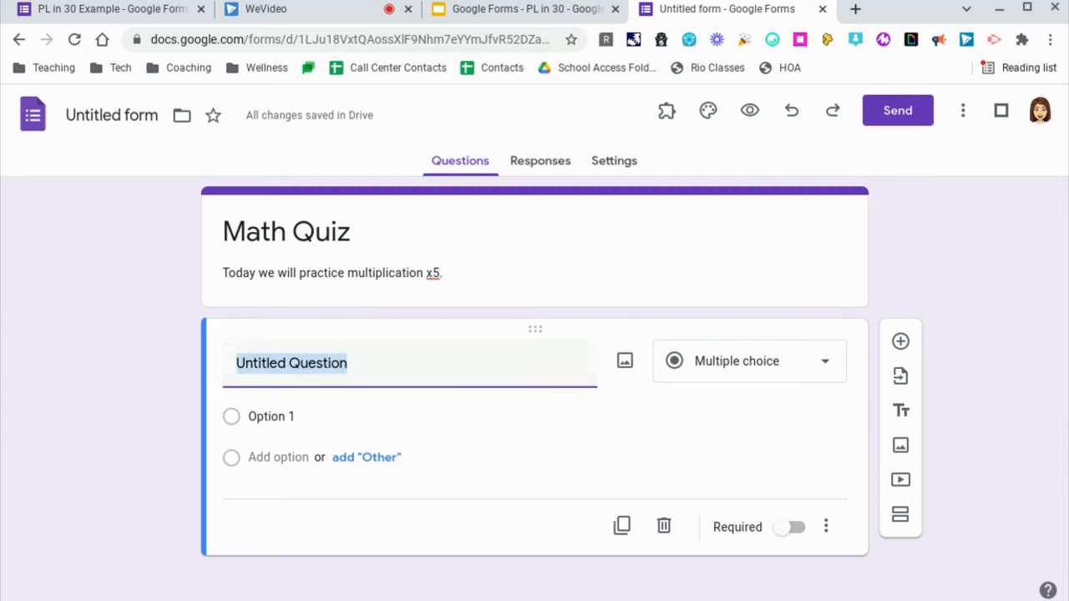
{"action": "type", "text": "5x2"}
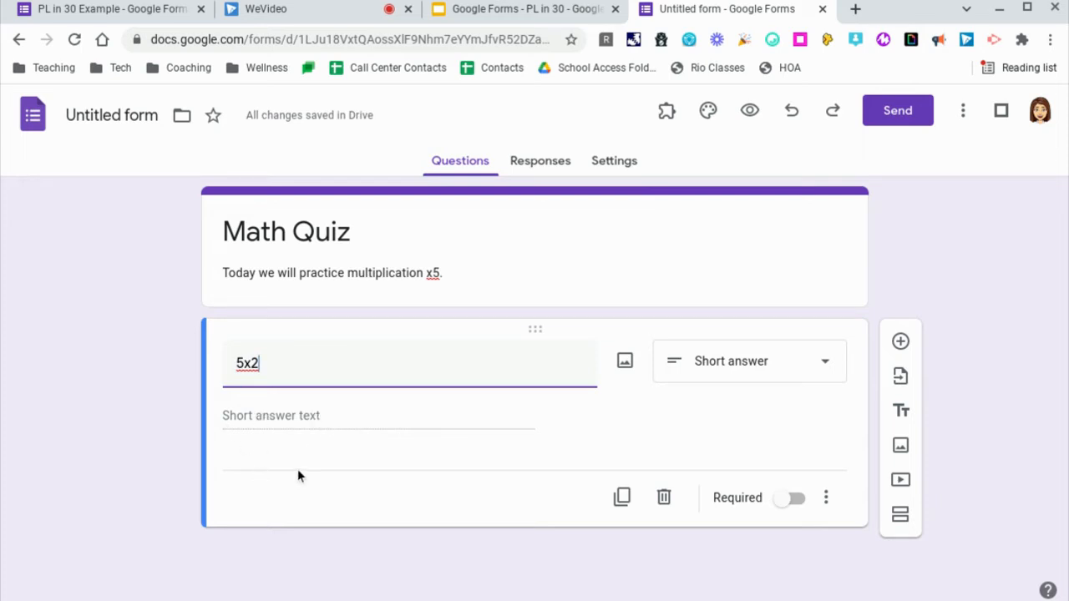
{"action": "type", "text": "="}
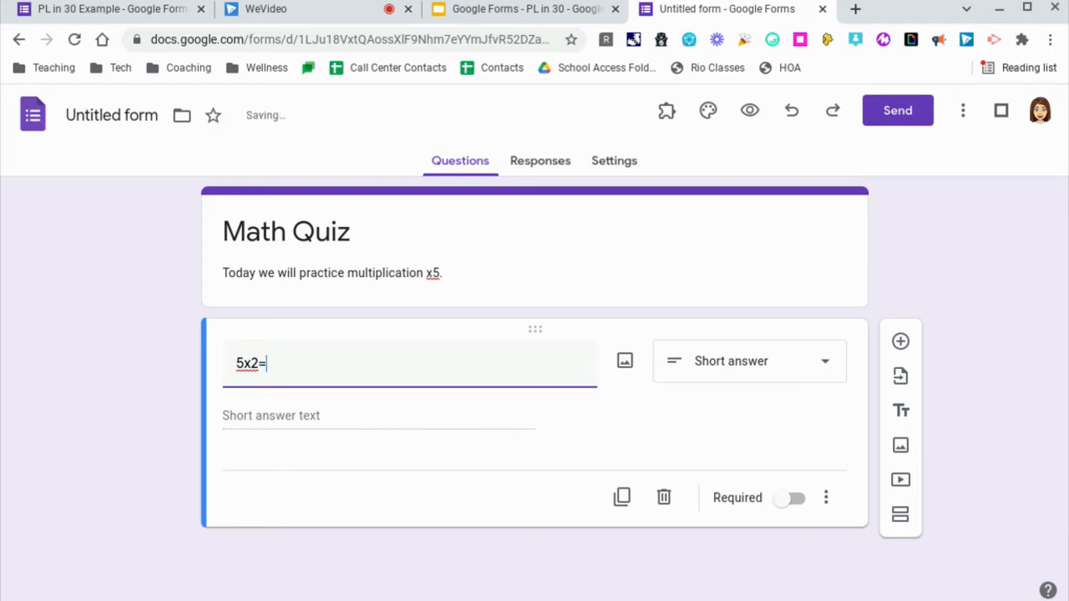
{"action": "left_click", "coordinate": [833, 375]}
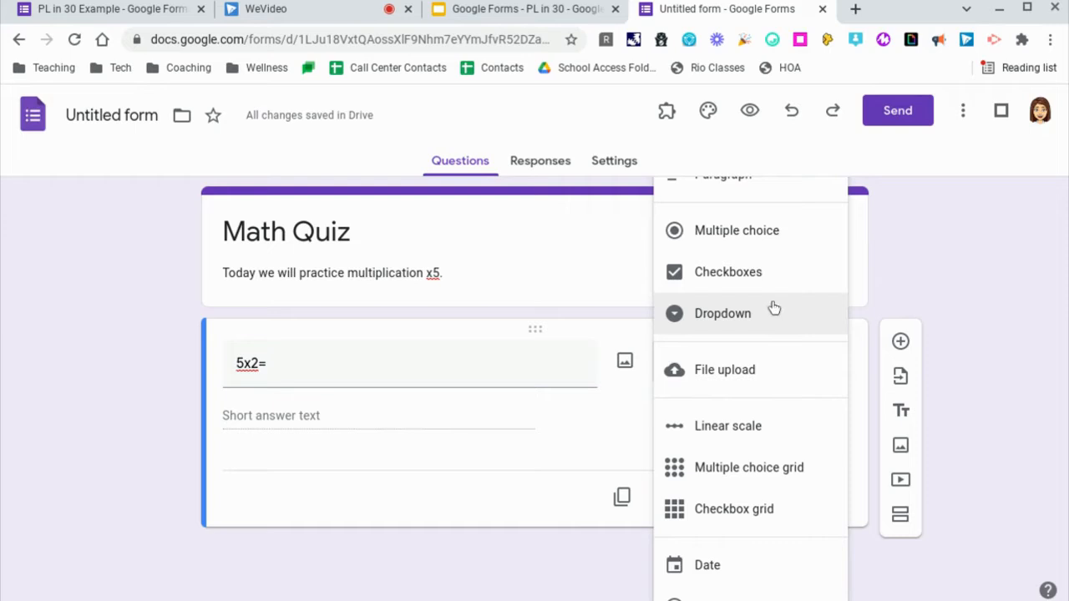
{"action": "left_click", "coordinate": [732, 230]}
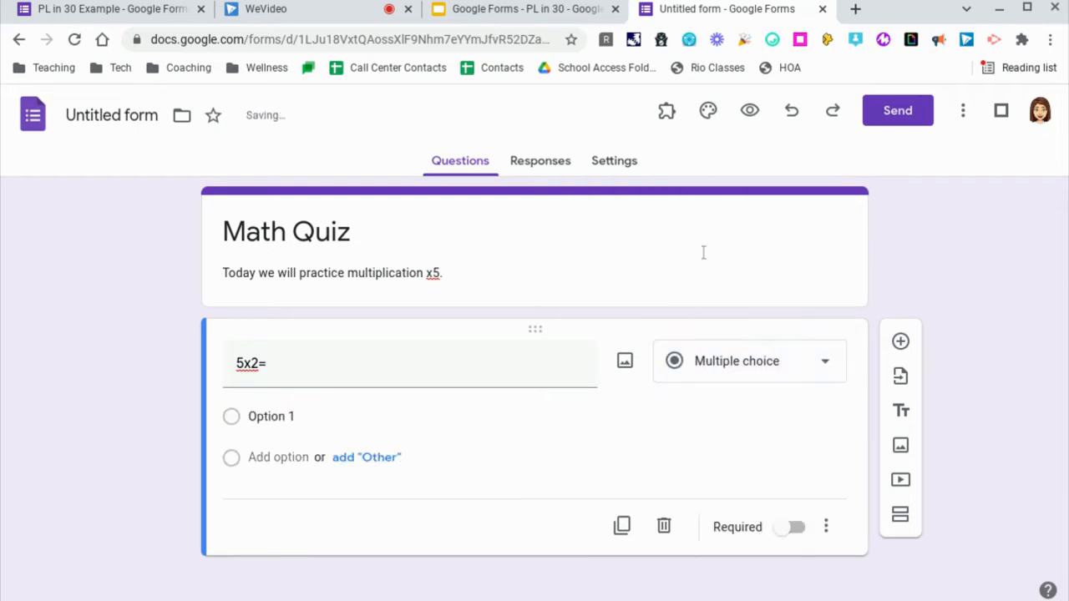
- Enter 2 as the question's first answer option and add the suggested answers 1 and 0
{"action": "left_click", "coordinate": [259, 417]}
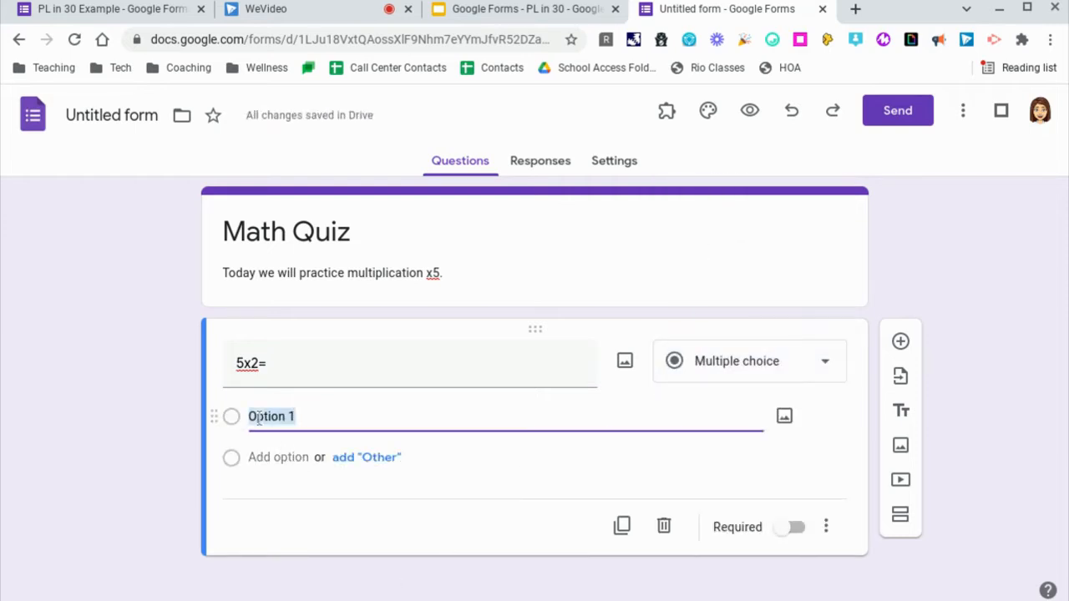
{"action": "type", "text": "2"}
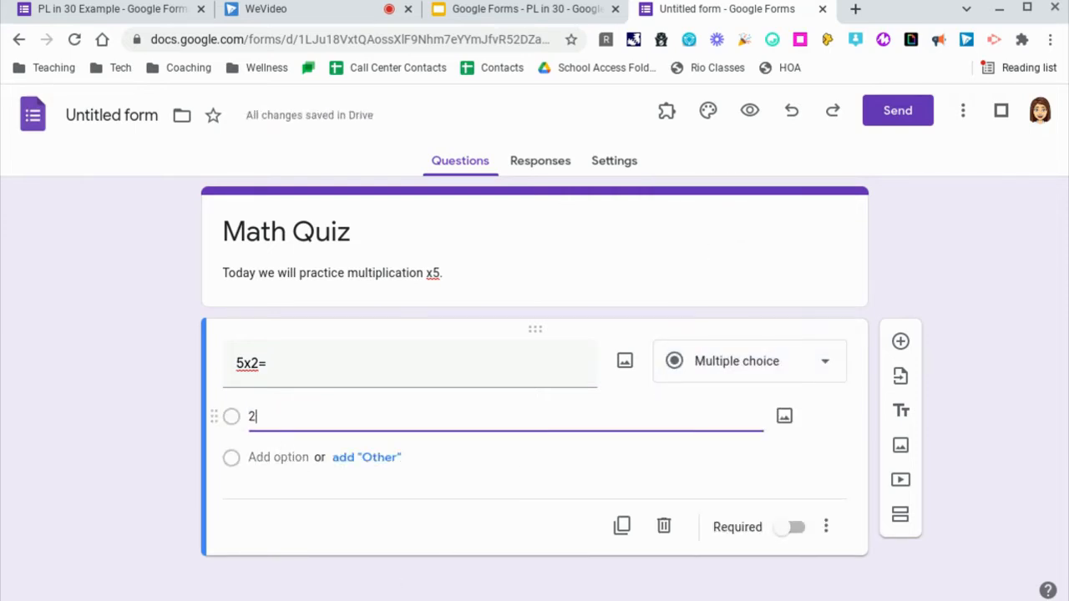
{"action": "key", "text": "Return"}
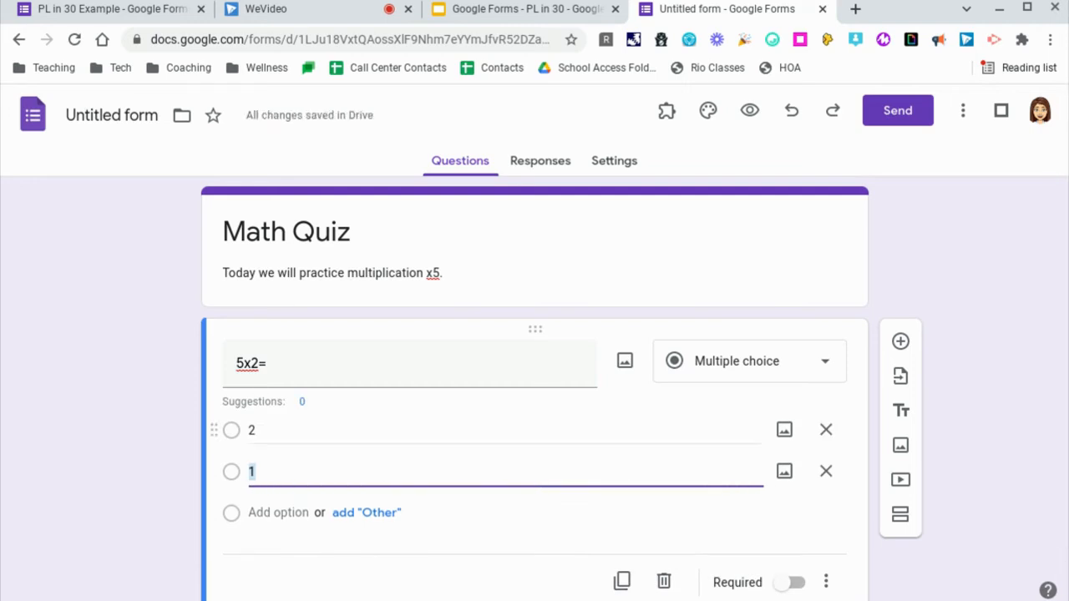
{"action": "left_click", "coordinate": [305, 405]}
{"action": "left_click", "coordinate": [304, 405]}
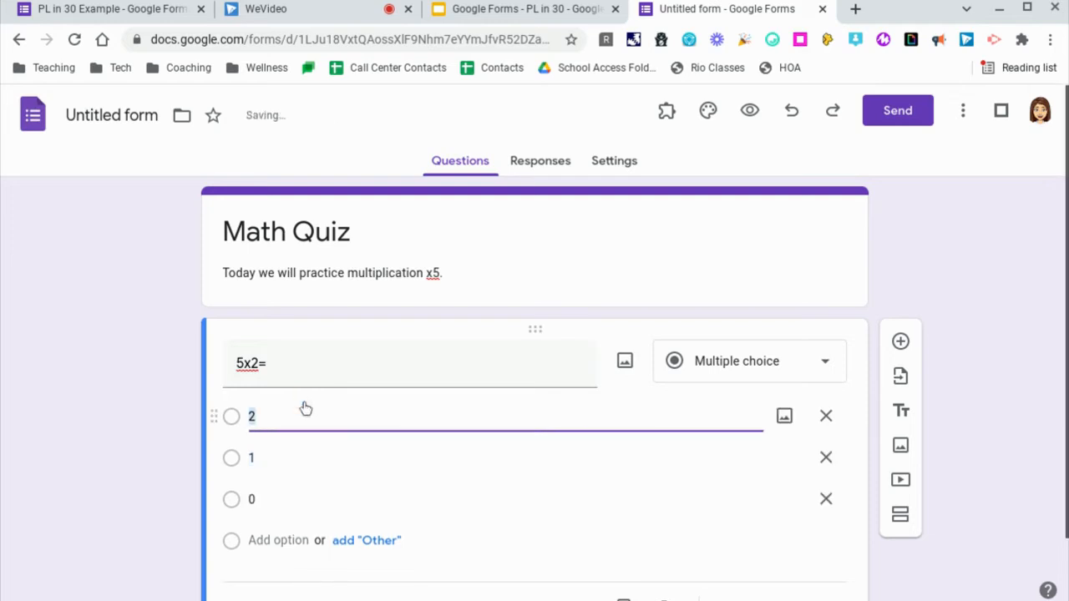
- Change the first answer option of the 5x2= question to 10 and insert options 5 and 15 below it
{"action": "left_click", "coordinate": [280, 501]}
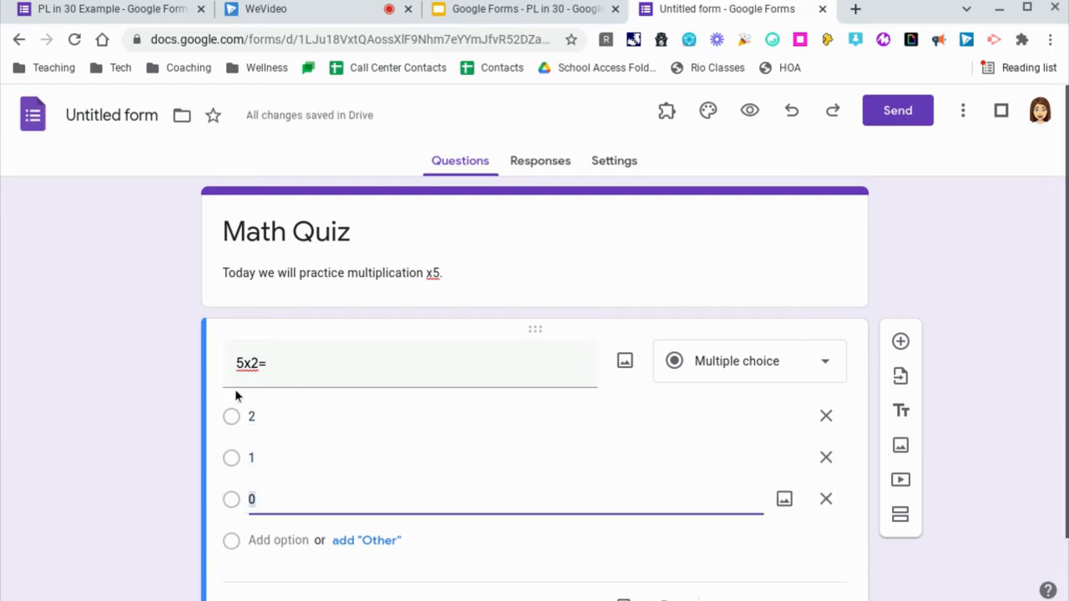
{"action": "left_click", "coordinate": [264, 415]}
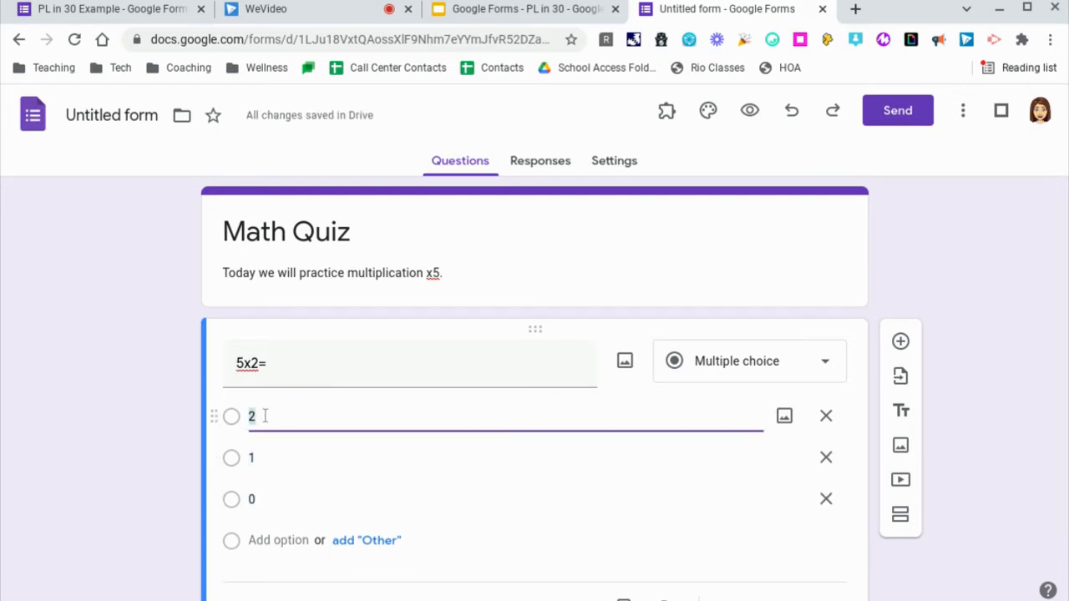
{"action": "type", "text": "10"}
{"action": "key", "text": "Return"}
{"action": "type", "text": "5"}
{"action": "key", "text": "Return"}
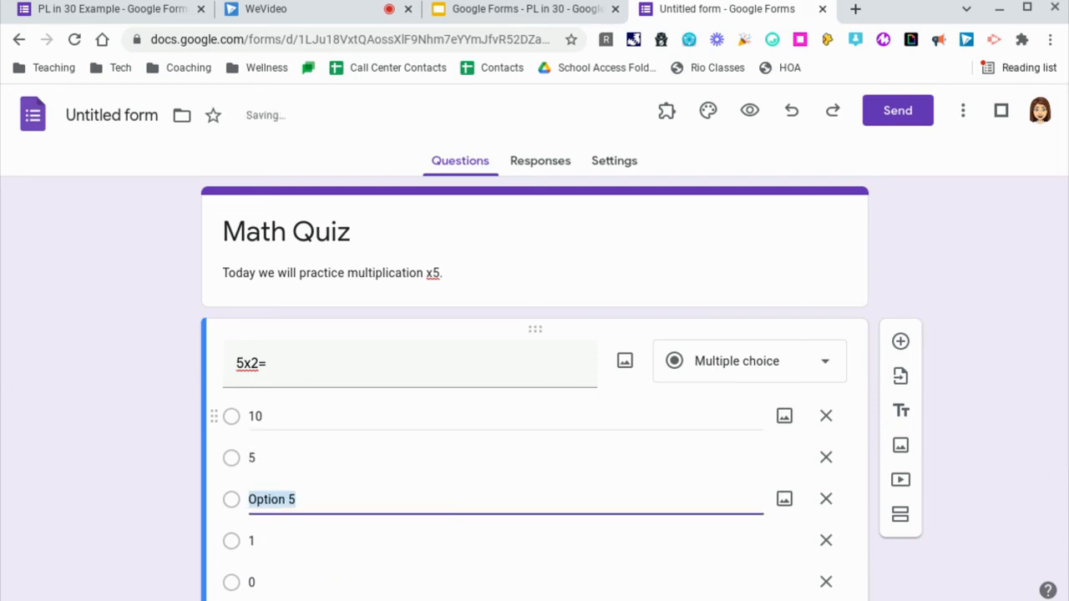
{"action": "type", "text": "15"}
{"action": "left_click", "coordinate": [965, 451]}
- Open the image insertion dialog for answer option 10 and close it without inserting an image
{"action": "scroll", "coordinate": [623, 398], "scroll_direction": "down", "scroll_amount": 2}
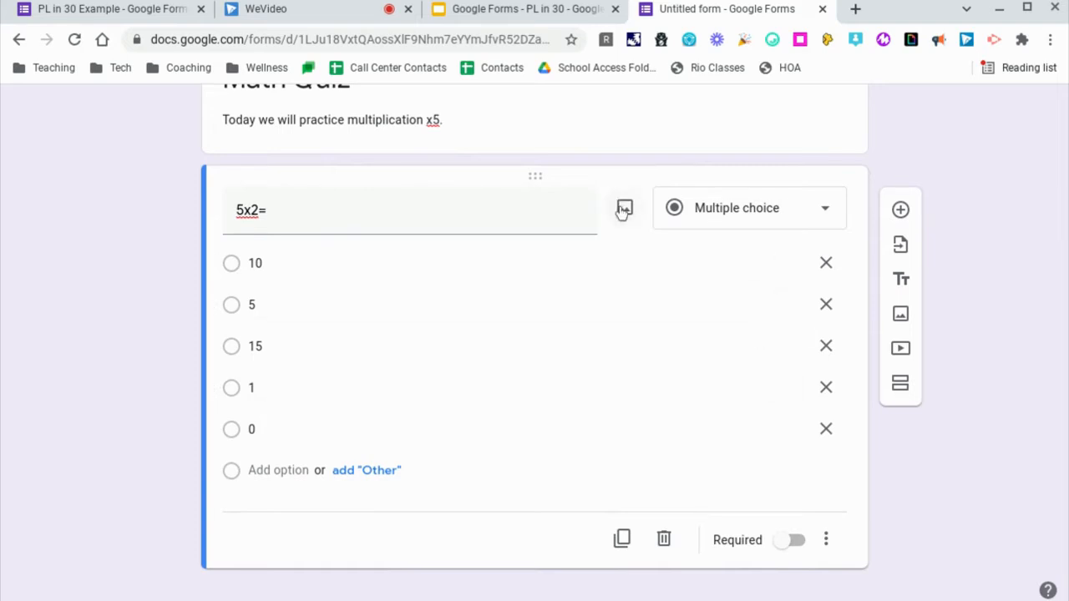
{"action": "left_click", "coordinate": [788, 266]}
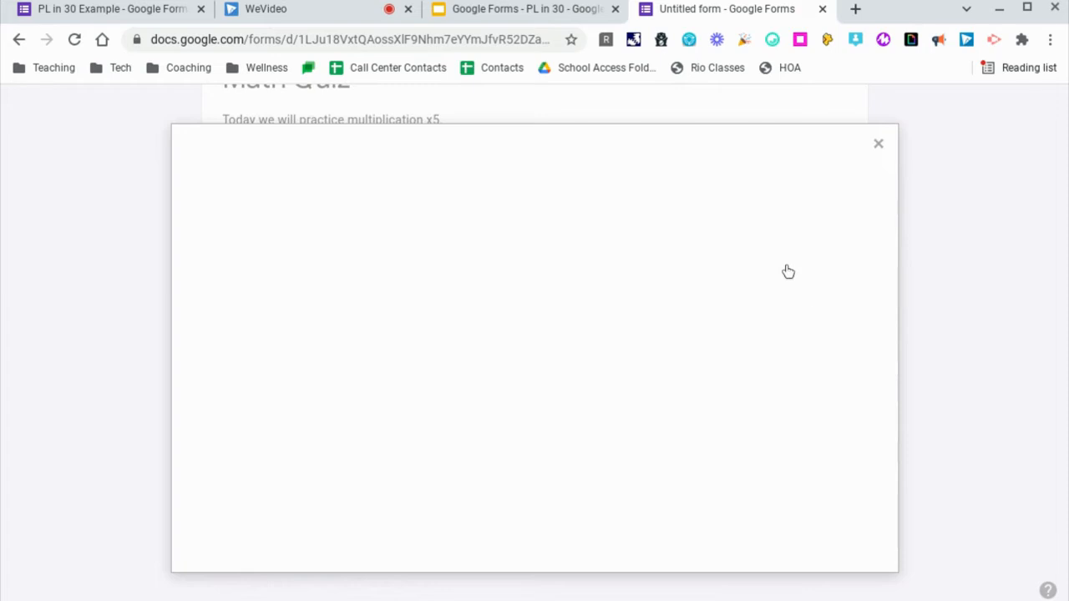
{"action": "left_click", "coordinate": [867, 157]}
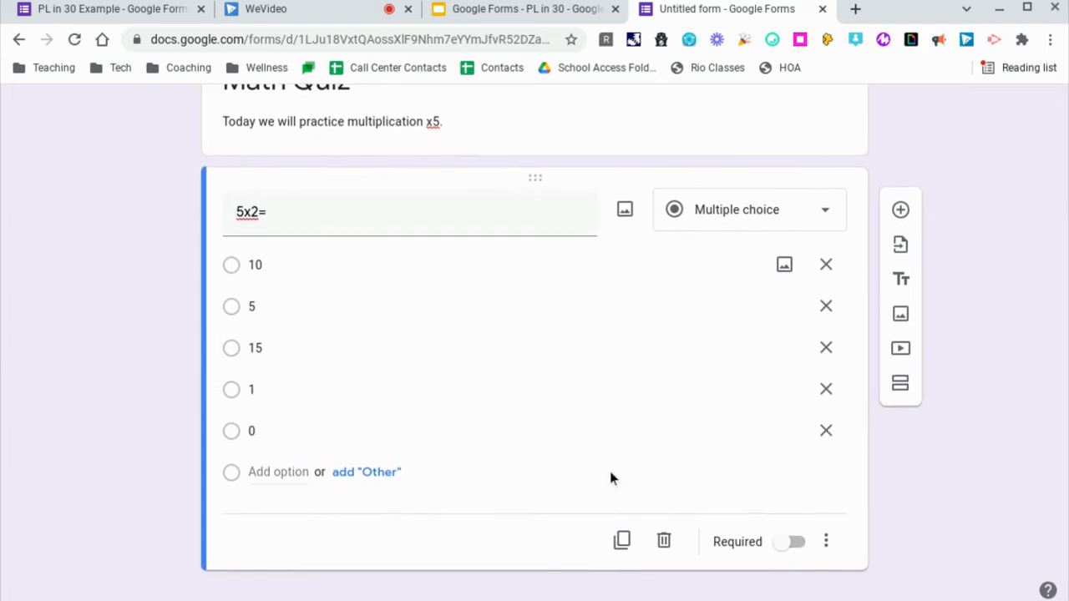
- Duplicate the 5x2= question and change the copy's question text to "5x6="
{"action": "left_click", "coordinate": [623, 538]}
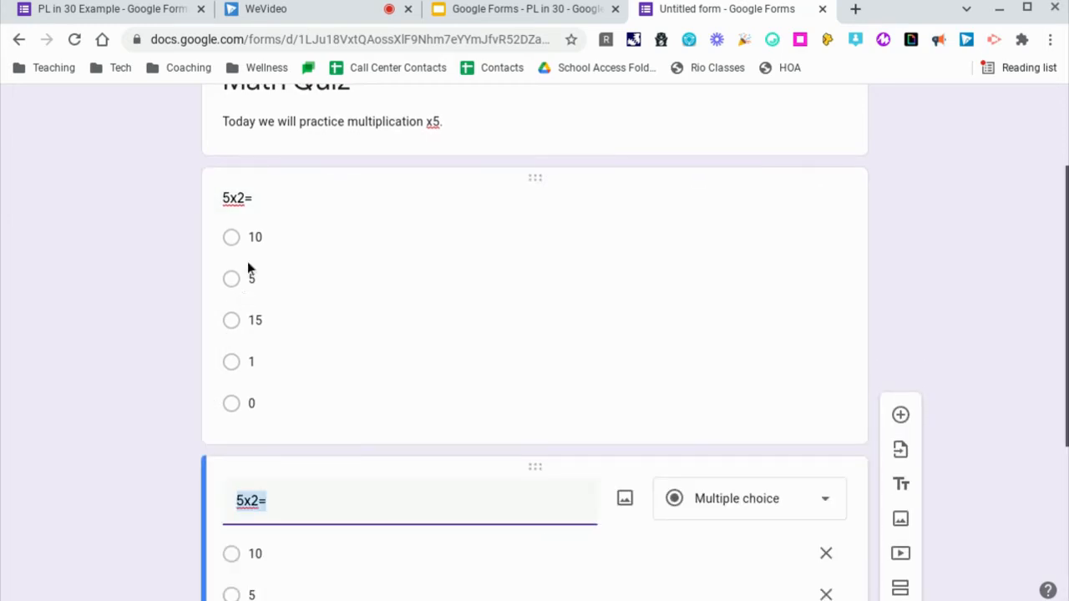
{"action": "left_click", "coordinate": [258, 319]}
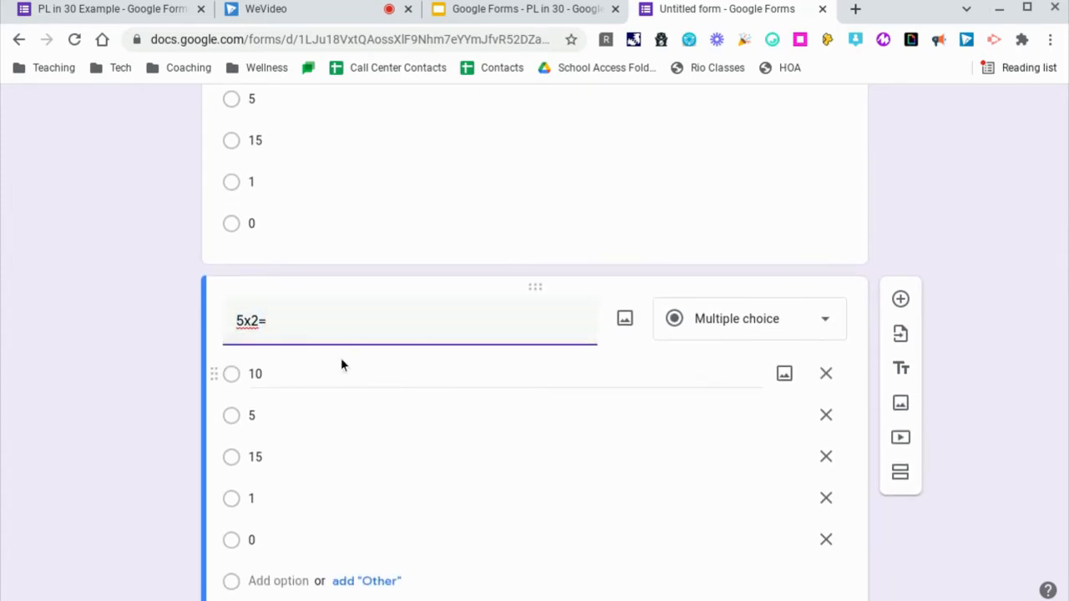
{"action": "key", "text": "BackSpace"}
{"action": "type", "text": "6"}
{"action": "scroll", "coordinate": [501, 375], "scroll_direction": "up", "scroll_amount": 1}
{"action": "scroll", "coordinate": [534, 375], "scroll_direction": "down", "scroll_amount": 2}
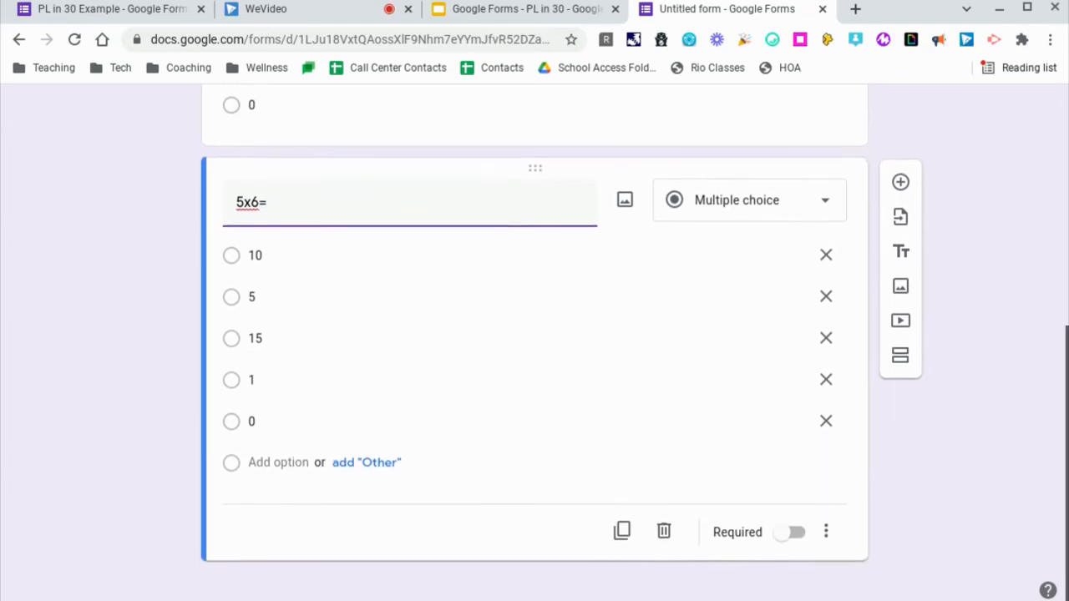
- Duplicate the 5x6= question
{"action": "scroll", "coordinate": [187, 316], "scroll_direction": "up", "scroll_amount": 2}
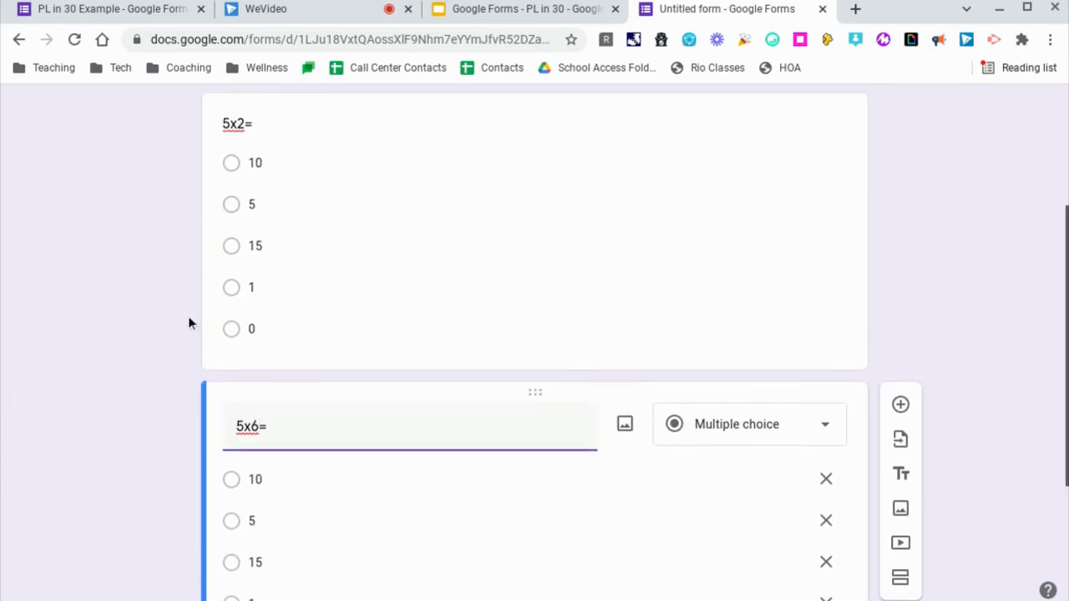
{"action": "scroll", "coordinate": [188, 315], "scroll_direction": "down", "scroll_amount": 2}
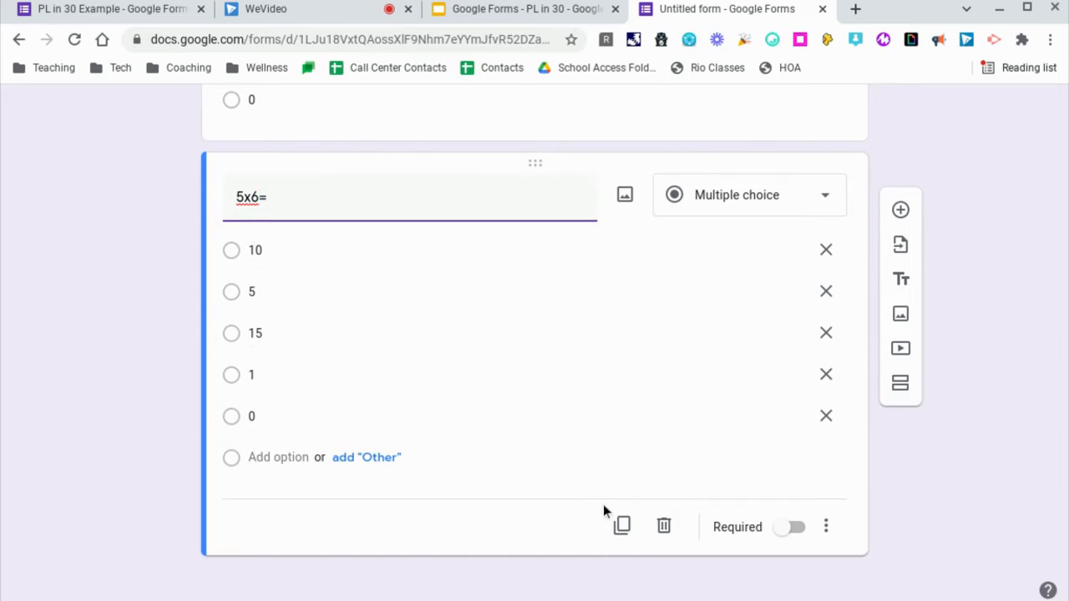
{"action": "left_click", "coordinate": [622, 525]}
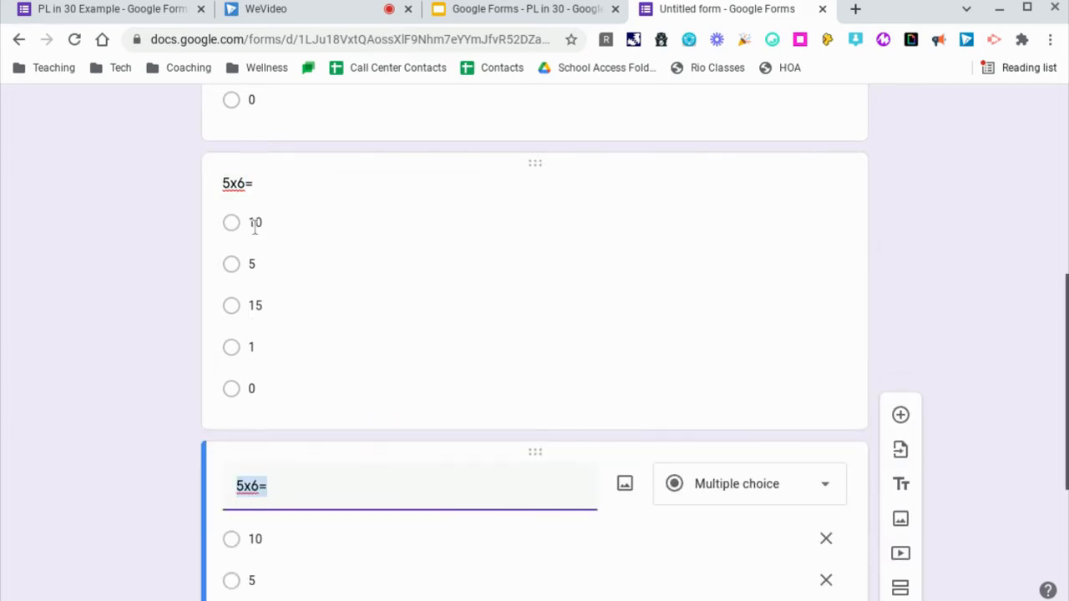
- Delete the first of the two identical 5x6= questions
{"action": "left_click", "coordinate": [248, 182]}
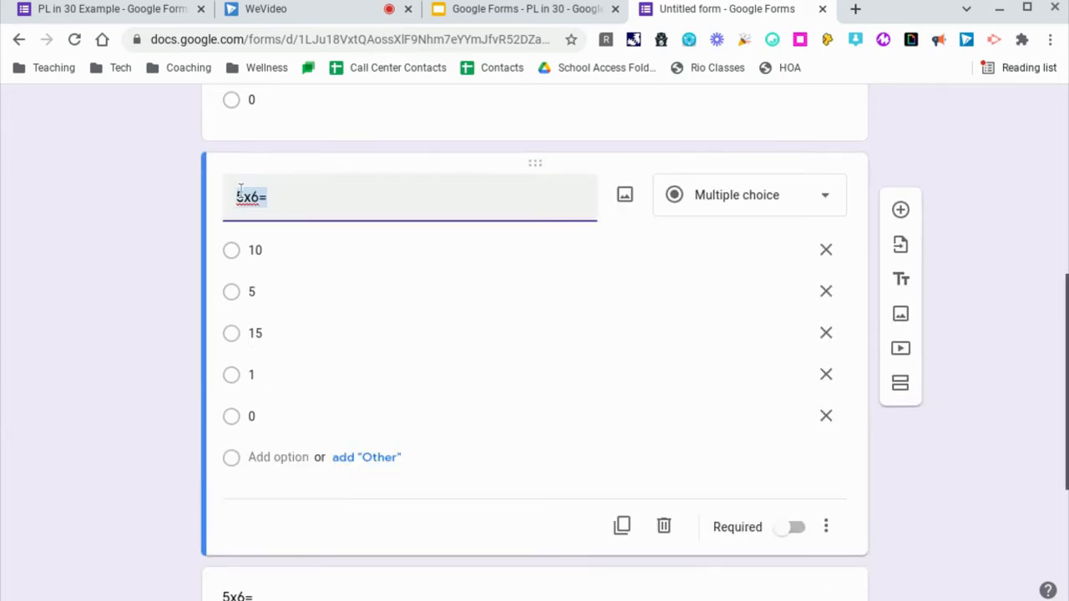
{"action": "left_click", "coordinate": [247, 197]}
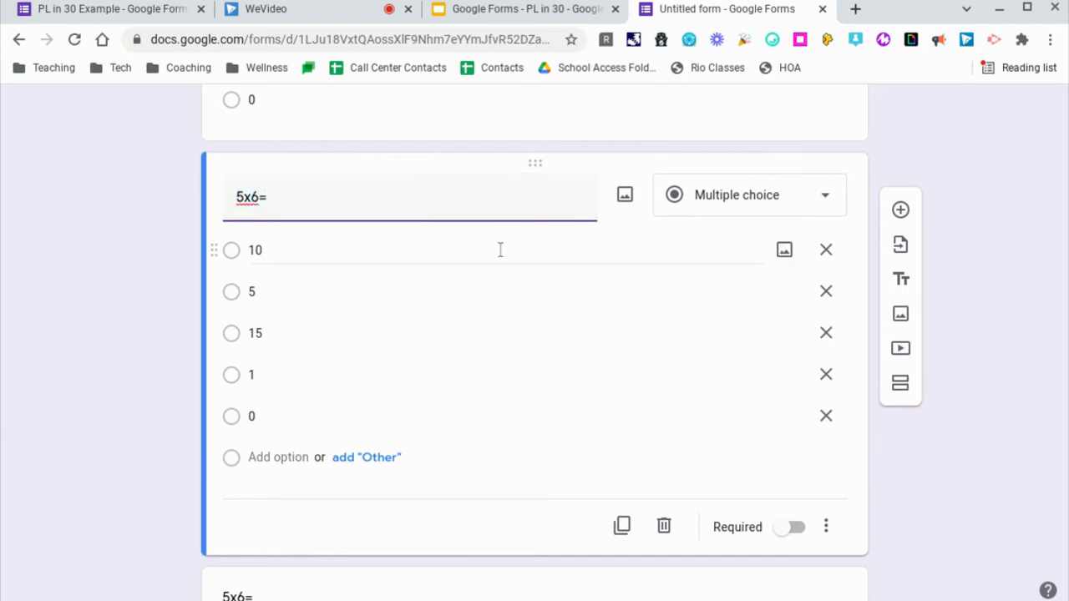
{"action": "scroll", "coordinate": [328, 308], "scroll_direction": "up", "scroll_amount": 5}
{"action": "scroll", "coordinate": [328, 307], "scroll_direction": "down", "scroll_amount": 8}
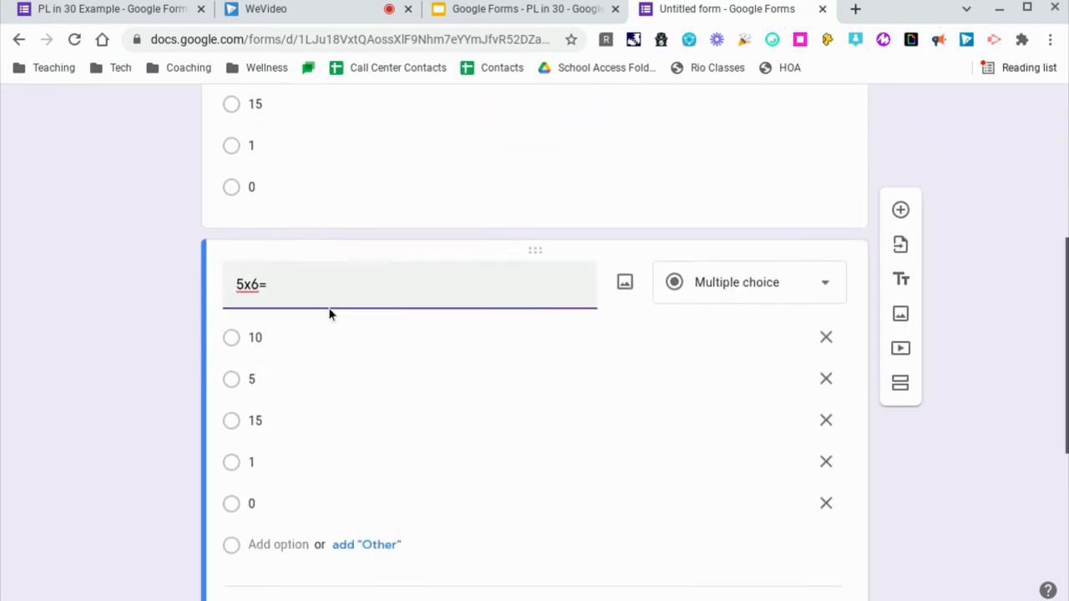
{"action": "scroll", "coordinate": [328, 307], "scroll_direction": "down", "scroll_amount": 1}
{"action": "scroll", "coordinate": [328, 307], "scroll_direction": "up", "scroll_amount": 8}
{"action": "scroll", "coordinate": [328, 307], "scroll_direction": "down", "scroll_amount": 3}
{"action": "scroll", "coordinate": [328, 307], "scroll_direction": "down", "scroll_amount": 3}
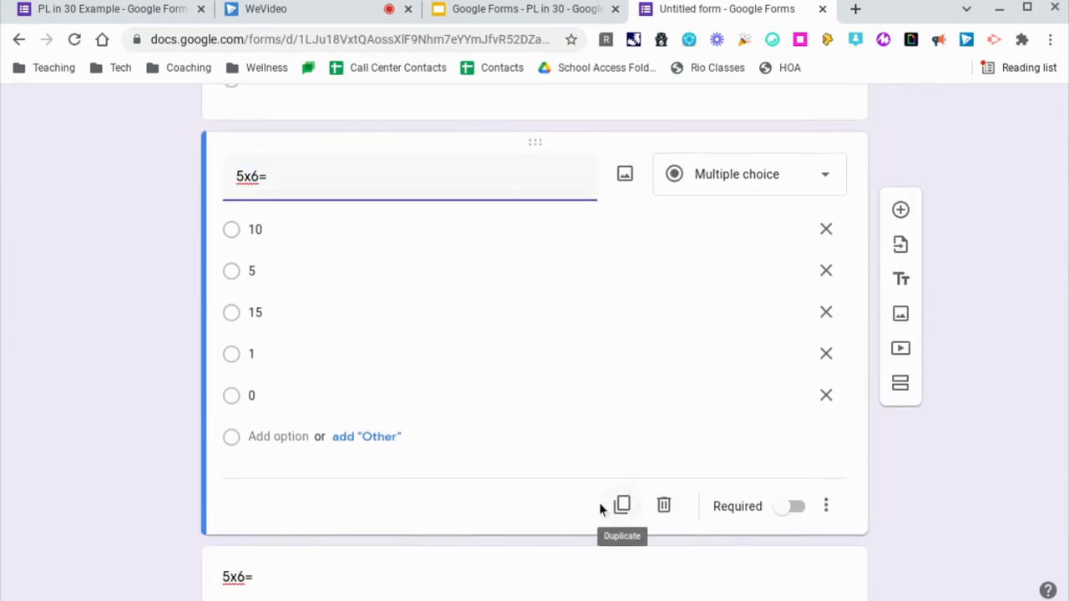
{"action": "left_click", "coordinate": [663, 506]}
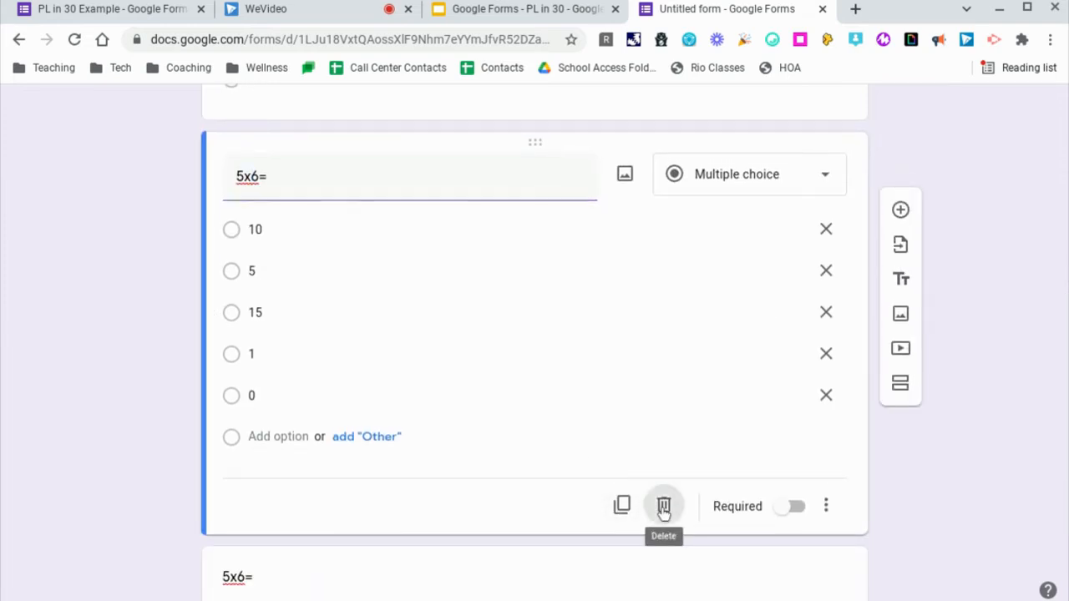
- Make the 5x2= question required
{"action": "scroll", "coordinate": [663, 514], "scroll_direction": "up", "scroll_amount": 4}
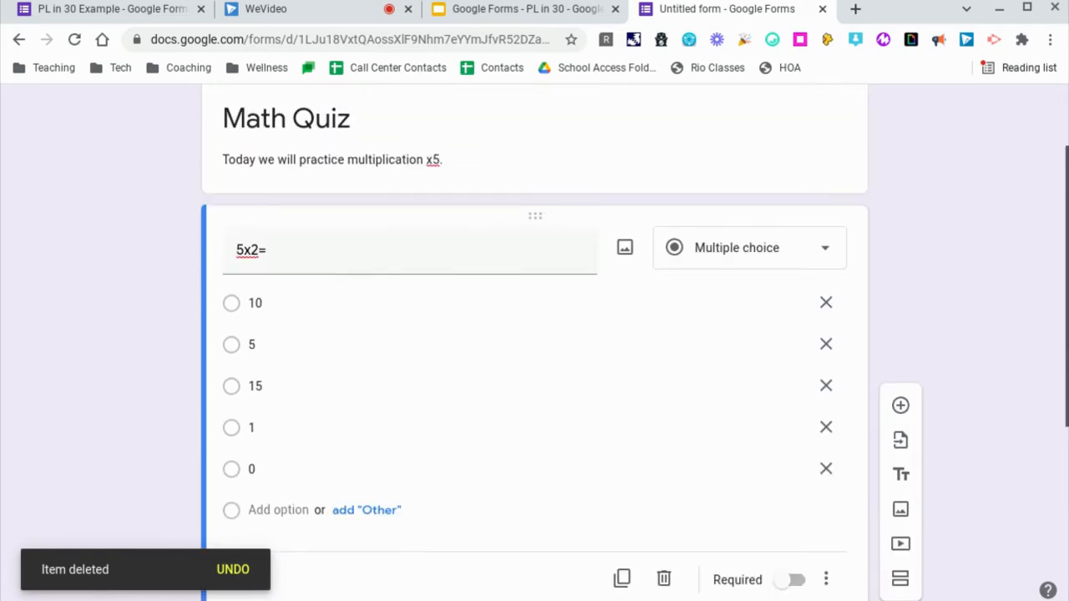
{"action": "left_click", "coordinate": [792, 582]}
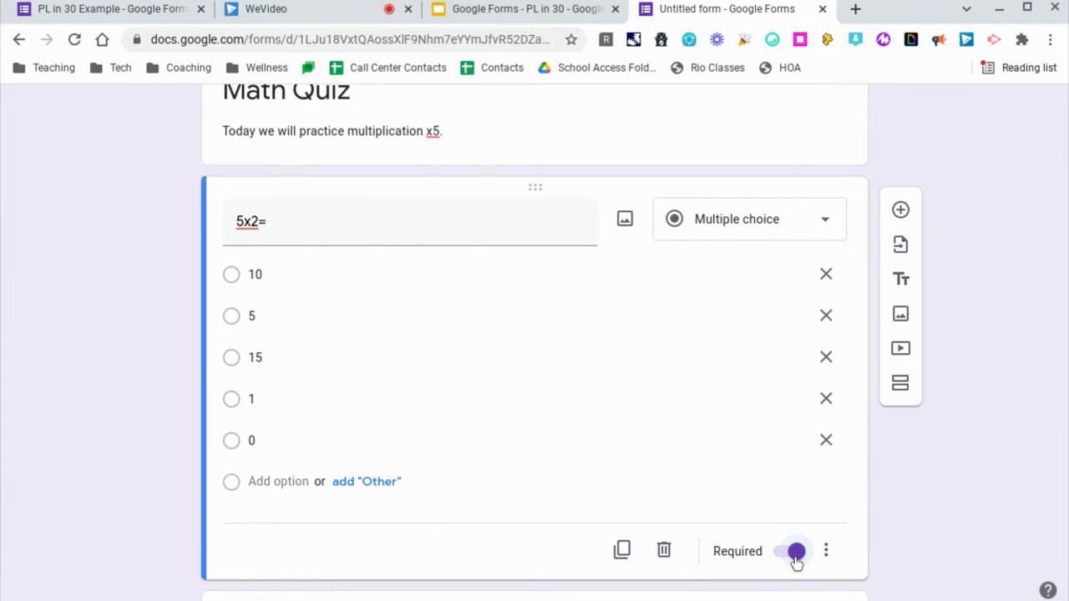
{"action": "left_click", "coordinate": [796, 552]}
{"action": "left_click", "coordinate": [796, 552]}
- Turn on Shuffle option order for the 5x2= question and show its Description field
{"action": "scroll", "coordinate": [847, 462], "scroll_direction": "down", "scroll_amount": 1}
{"action": "left_click", "coordinate": [825, 456]}
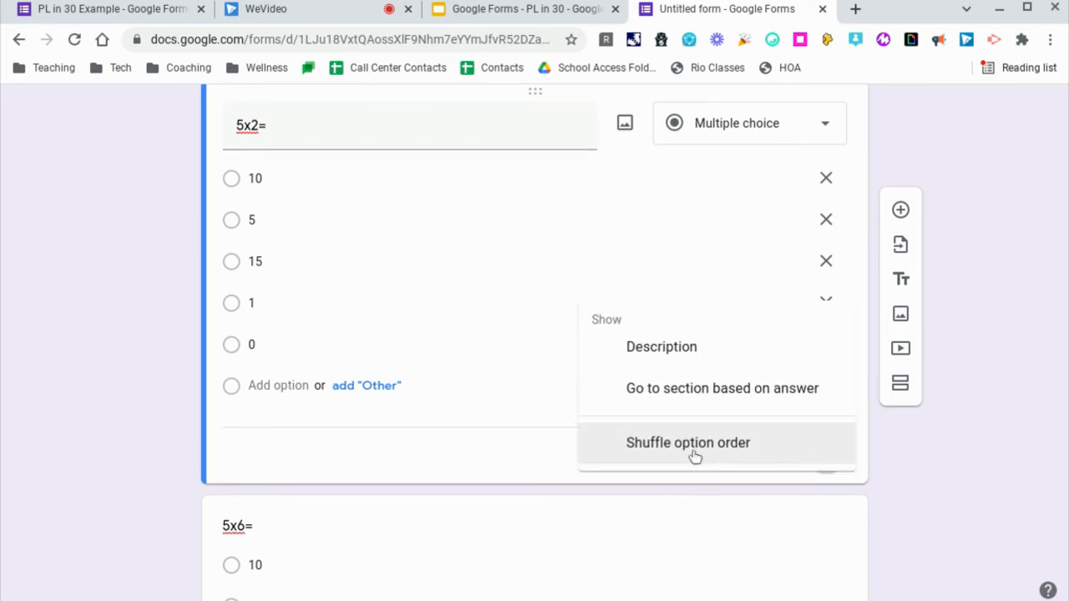
{"action": "left_click", "coordinate": [665, 455]}
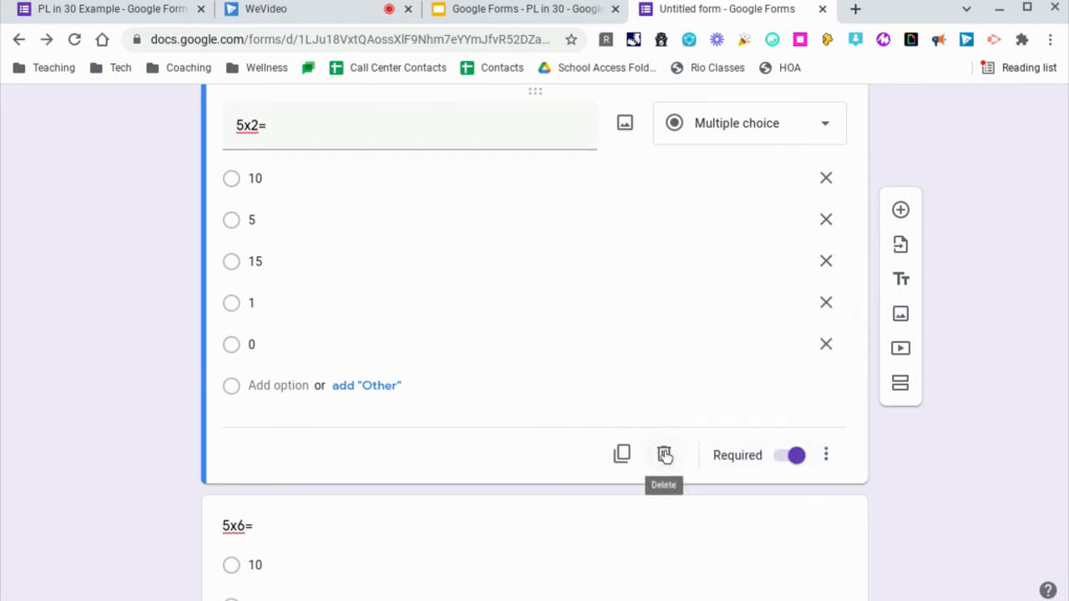
{"action": "left_click", "coordinate": [825, 456]}
{"action": "left_click", "coordinate": [720, 364]}
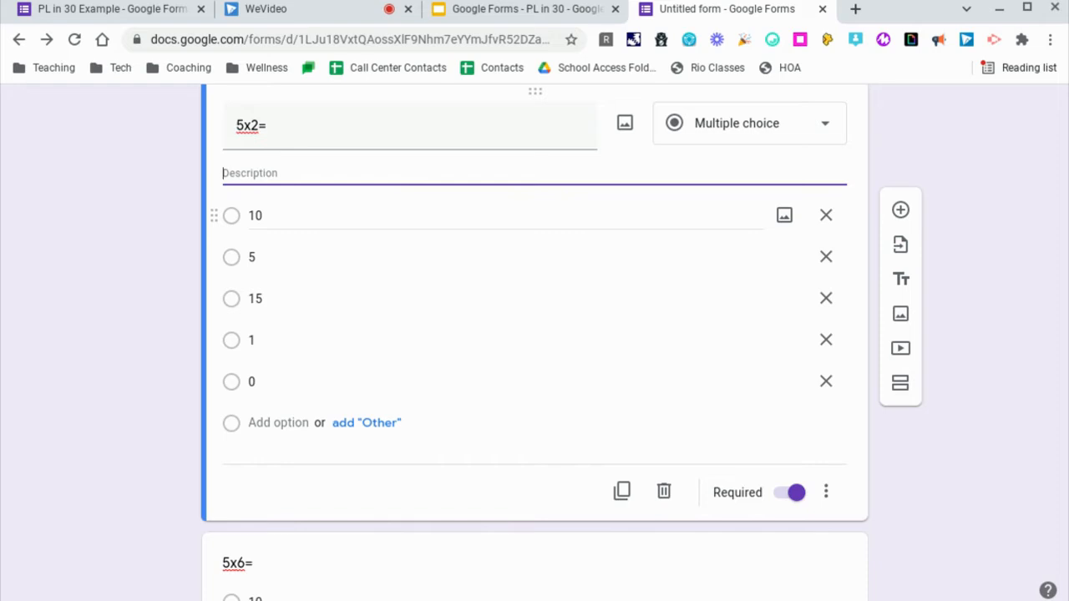
- Turn on Go to section based on answer for the 5x2= question and set answer 10 to Submit form
{"action": "left_click", "coordinate": [828, 504]}
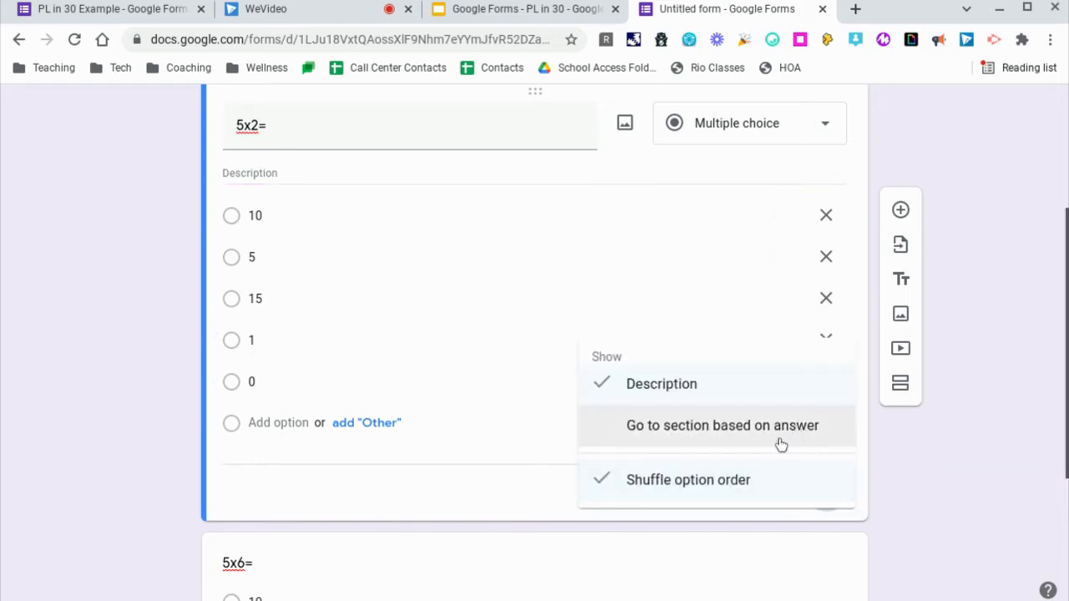
{"action": "left_click", "coordinate": [830, 428]}
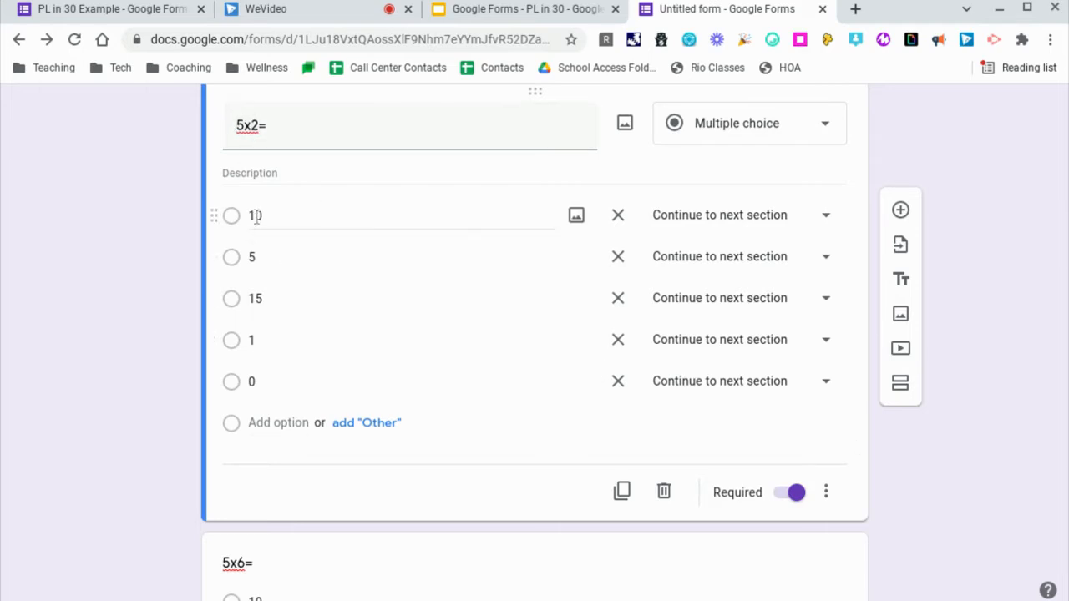
{"action": "left_click", "coordinate": [824, 229]}
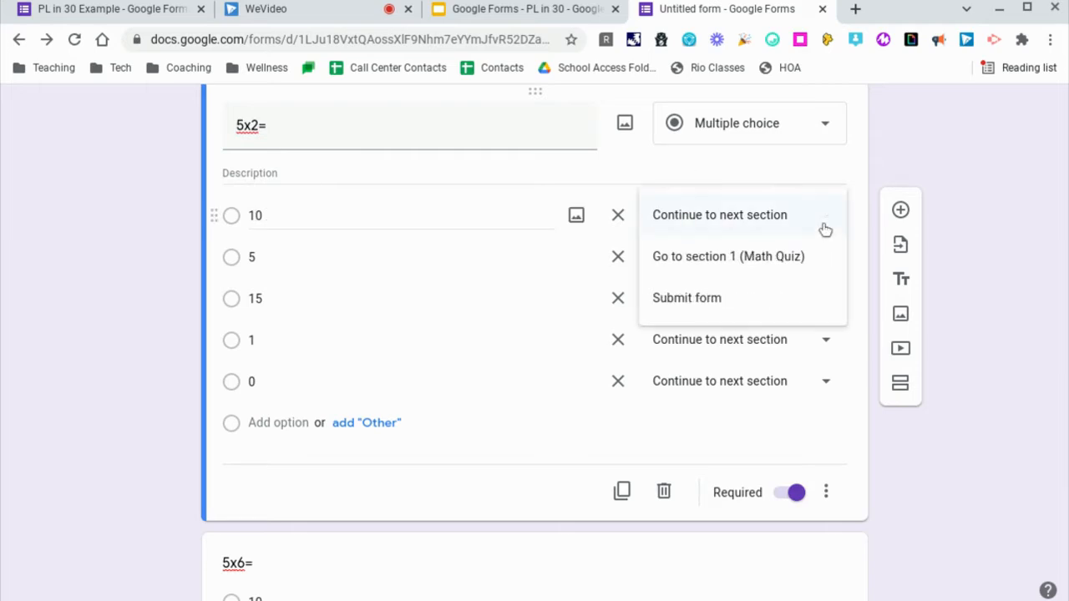
{"action": "left_click", "coordinate": [770, 304]}
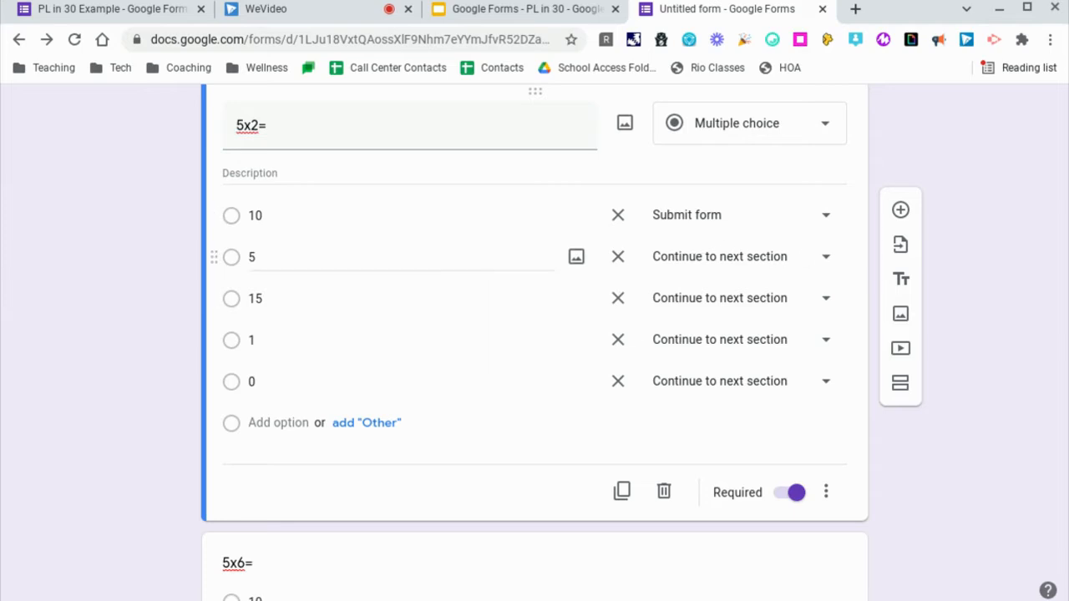
- Set answer 5 to Go to section 1 (Math Quiz) and view the destination choices for answer 15
{"action": "scroll", "coordinate": [825, 261], "scroll_direction": "down", "scroll_amount": 3}
{"action": "scroll", "coordinate": [825, 260], "scroll_direction": "up", "scroll_amount": 3}
{"action": "scroll", "coordinate": [825, 261], "scroll_direction": "down", "scroll_amount": 1}
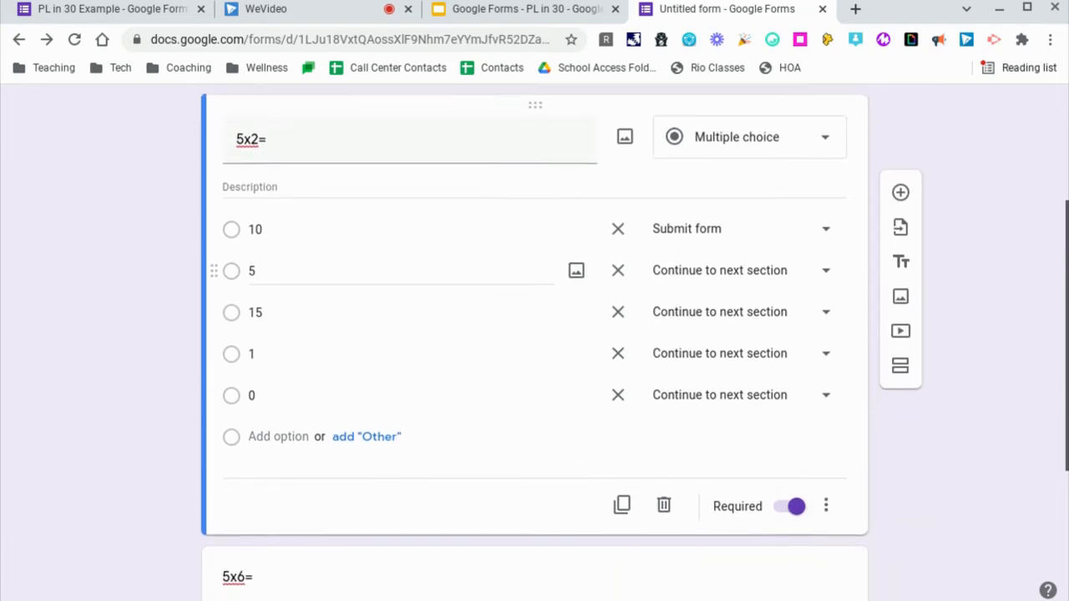
{"action": "scroll", "coordinate": [825, 260], "scroll_direction": "down", "scroll_amount": 1}
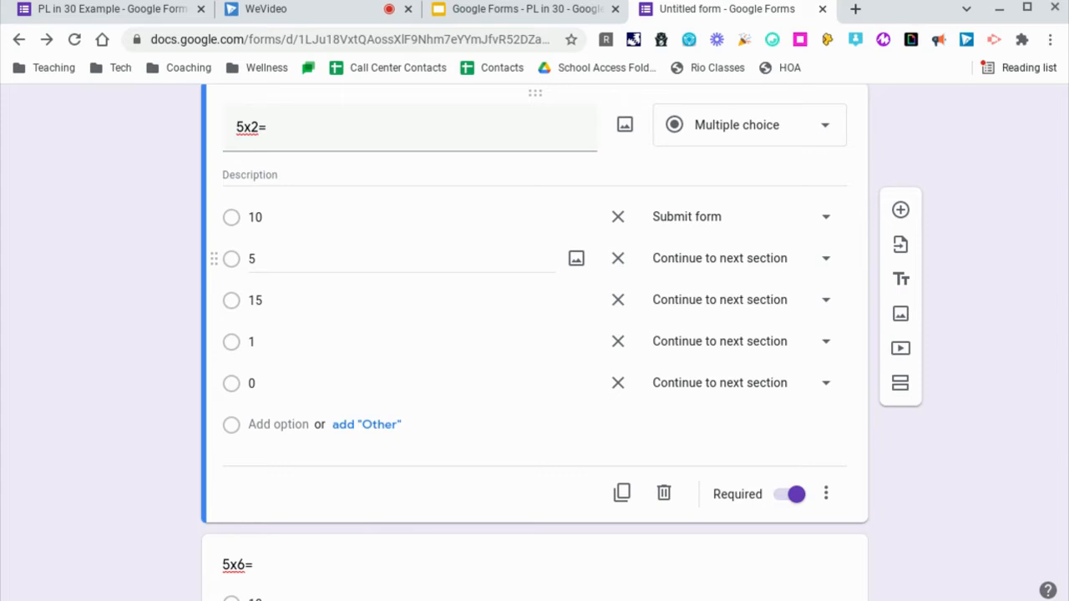
{"action": "left_click", "coordinate": [824, 260]}
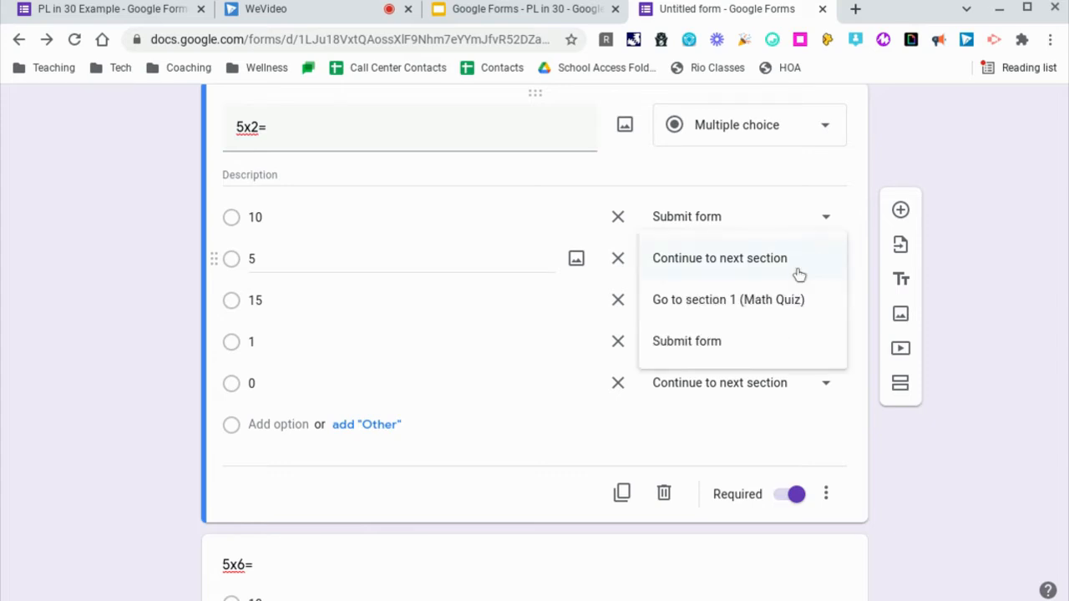
{"action": "left_click", "coordinate": [756, 301]}
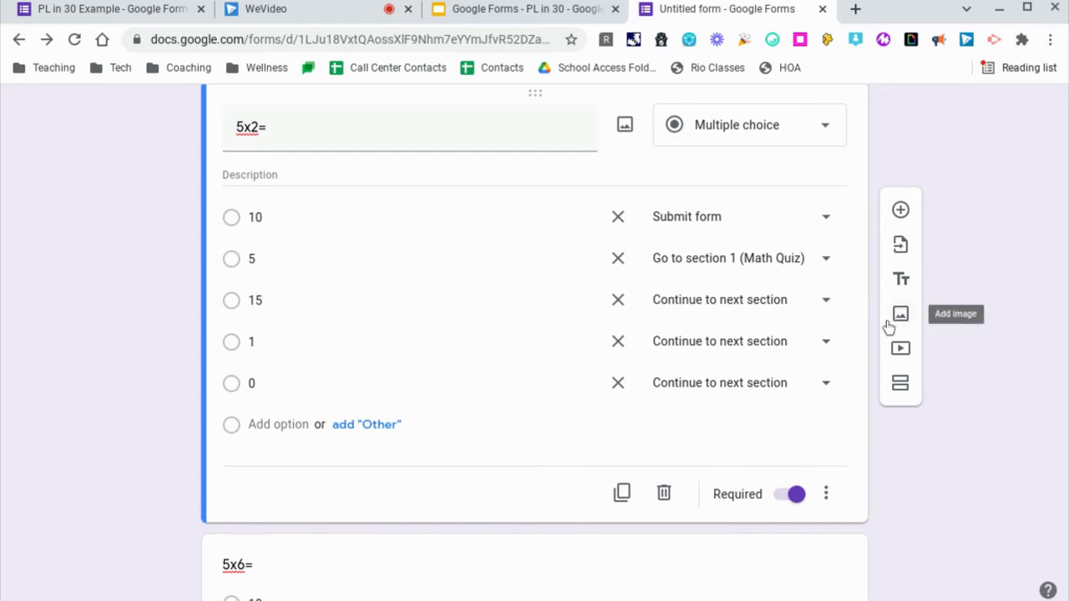
{"action": "left_click", "coordinate": [835, 310]}
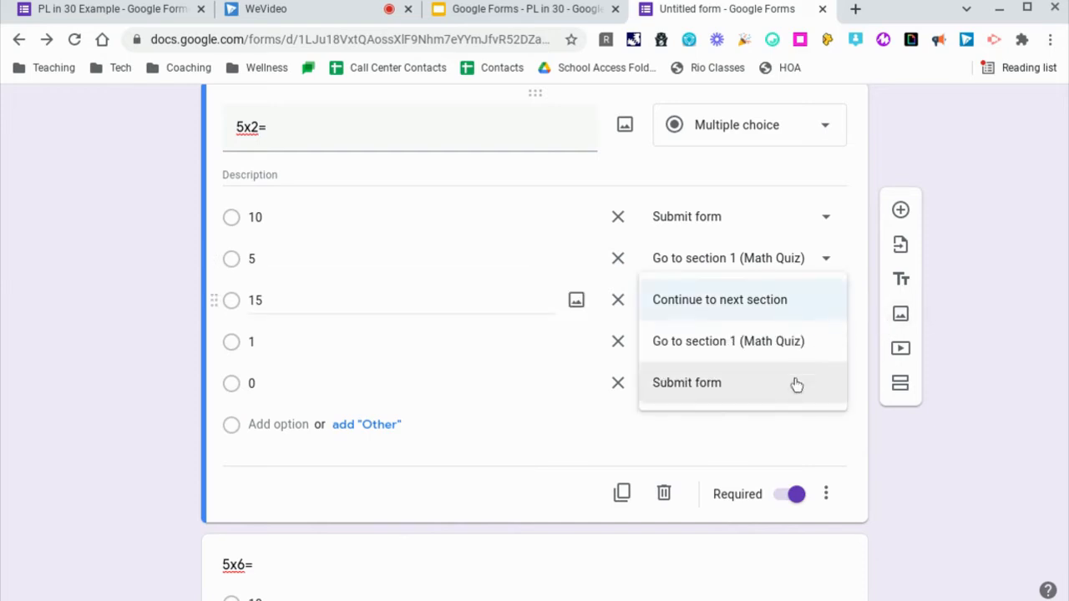
{"action": "left_click", "coordinate": [964, 492]}
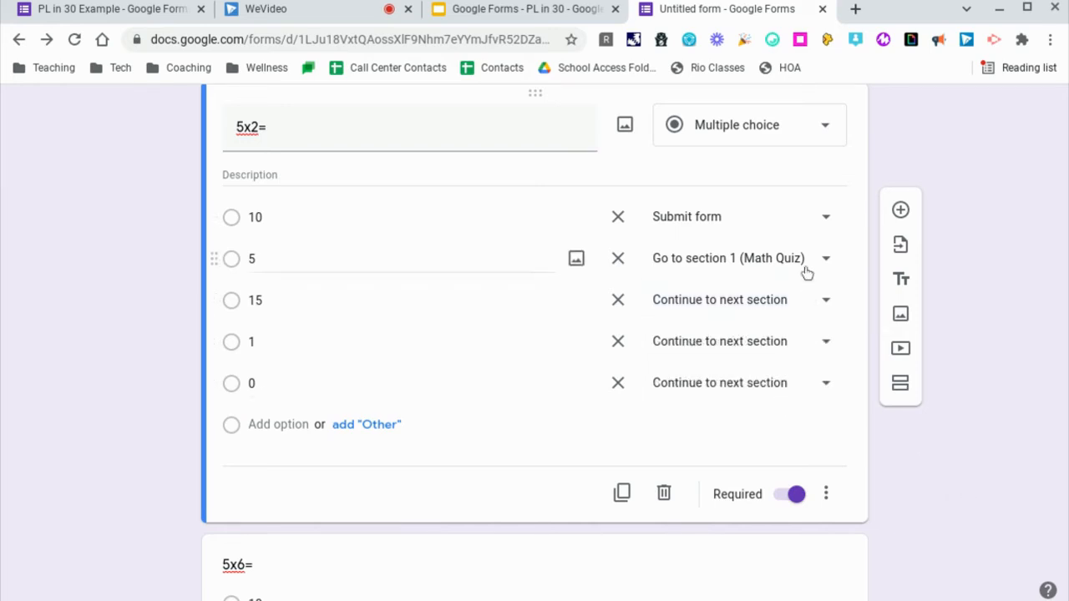
- Turn off Go to section based on answer for the 5x2= question
{"action": "left_click", "coordinate": [820, 493]}
{"action": "left_click", "coordinate": [785, 489]}
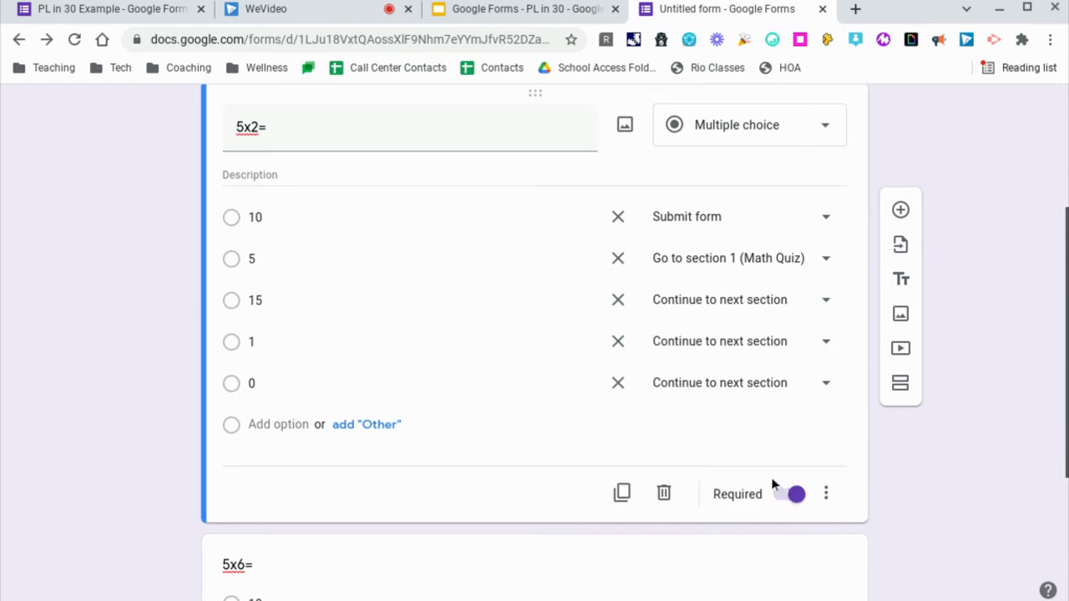
{"action": "left_click", "coordinate": [827, 493]}
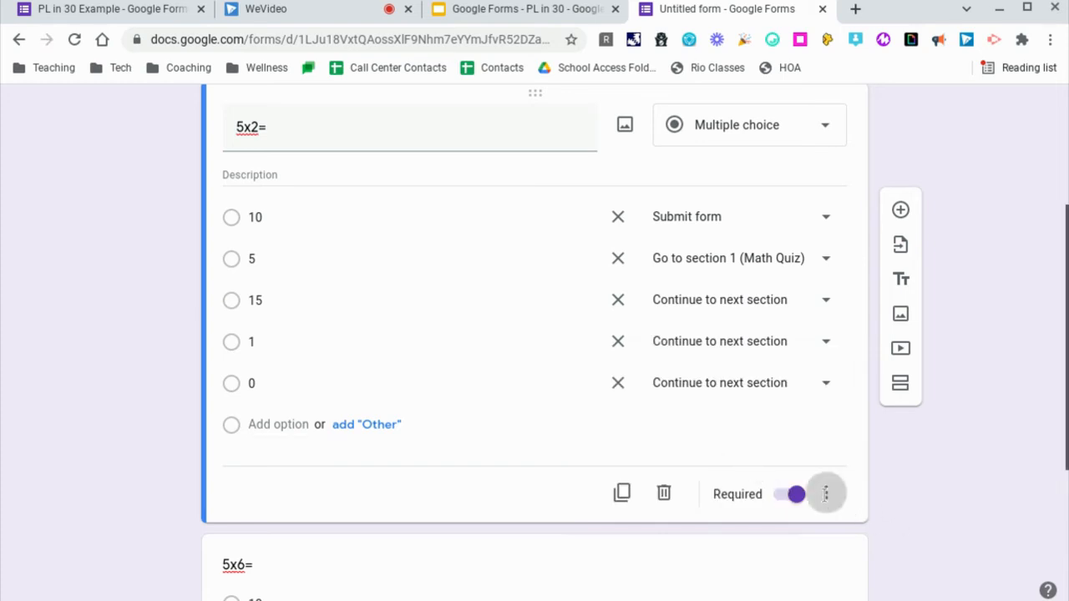
{"action": "left_click", "coordinate": [763, 434]}
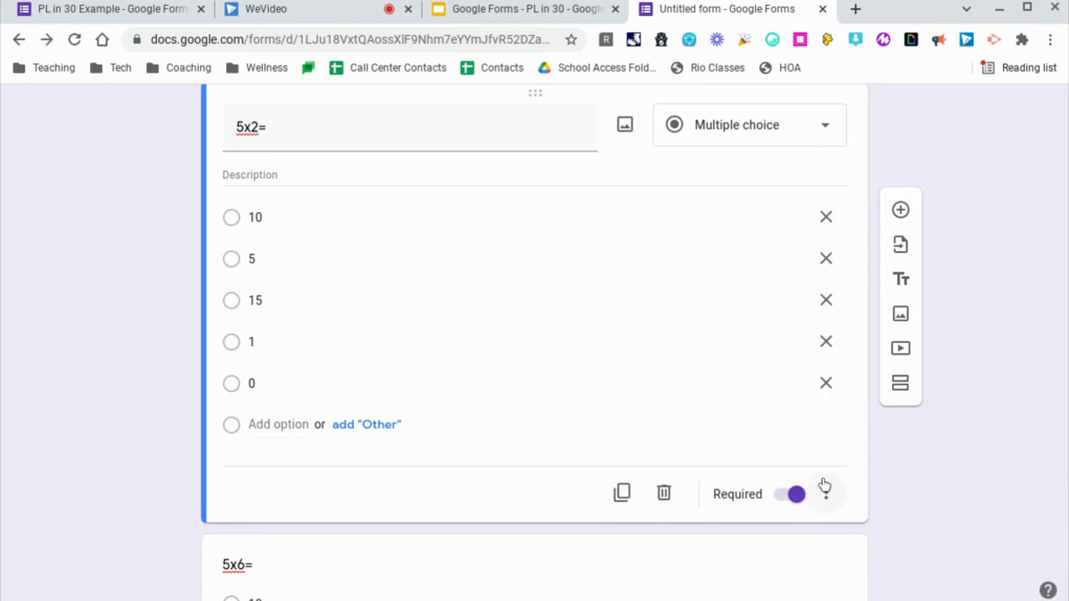
- Hide the Description field of the 5x2= question and move the 5x6= question below the 5x2= question
{"action": "left_click", "coordinate": [826, 493]}
{"action": "left_click", "coordinate": [732, 401]}
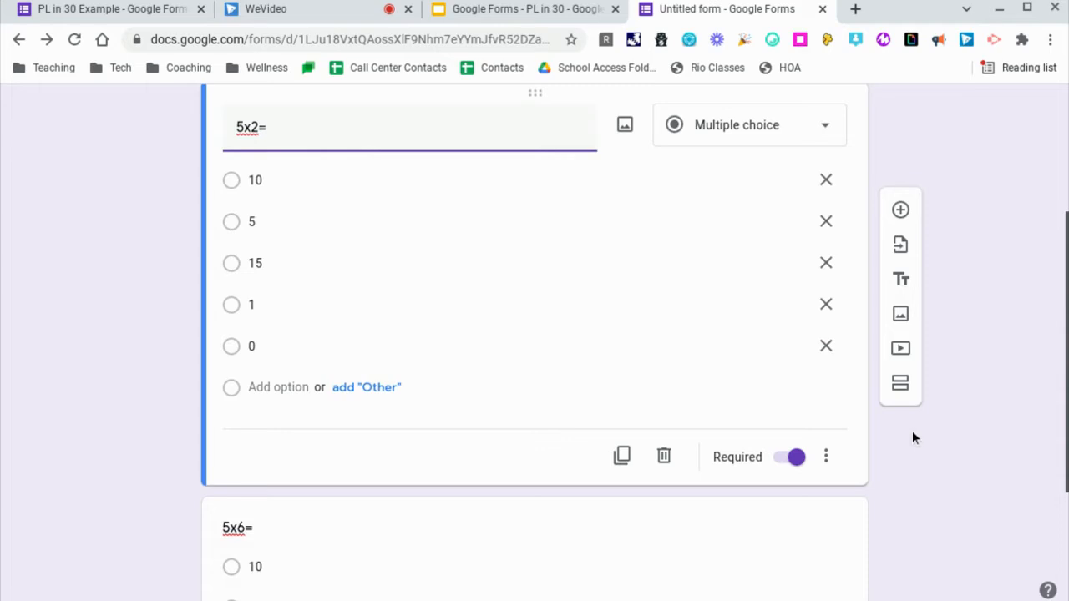
{"action": "scroll", "coordinate": [912, 434], "scroll_direction": "down", "scroll_amount": 3}
{"action": "scroll", "coordinate": [912, 433], "scroll_direction": "up", "scroll_amount": 5}
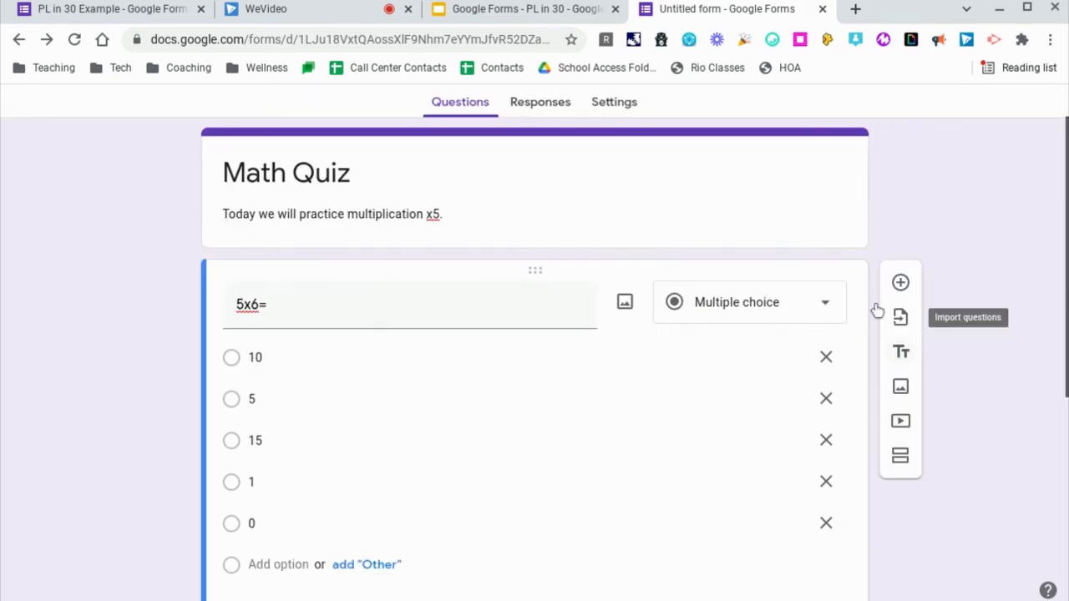
{"action": "left_click_drag", "start_coordinate": [551, 271], "coordinate": [563, 595]}
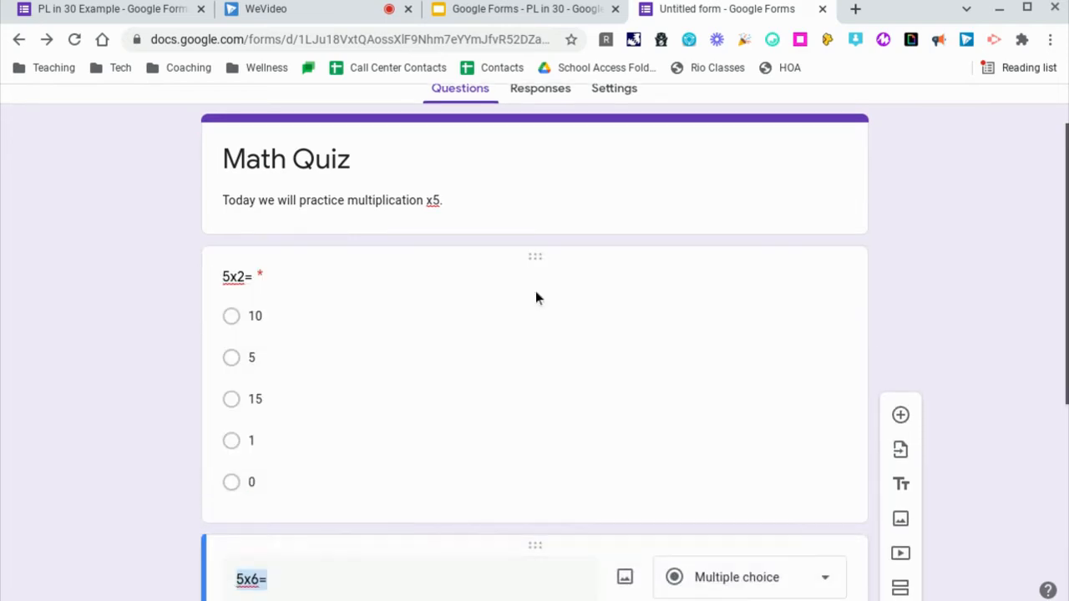
{"action": "scroll", "coordinate": [907, 438], "scroll_direction": "up", "scroll_amount": 5}
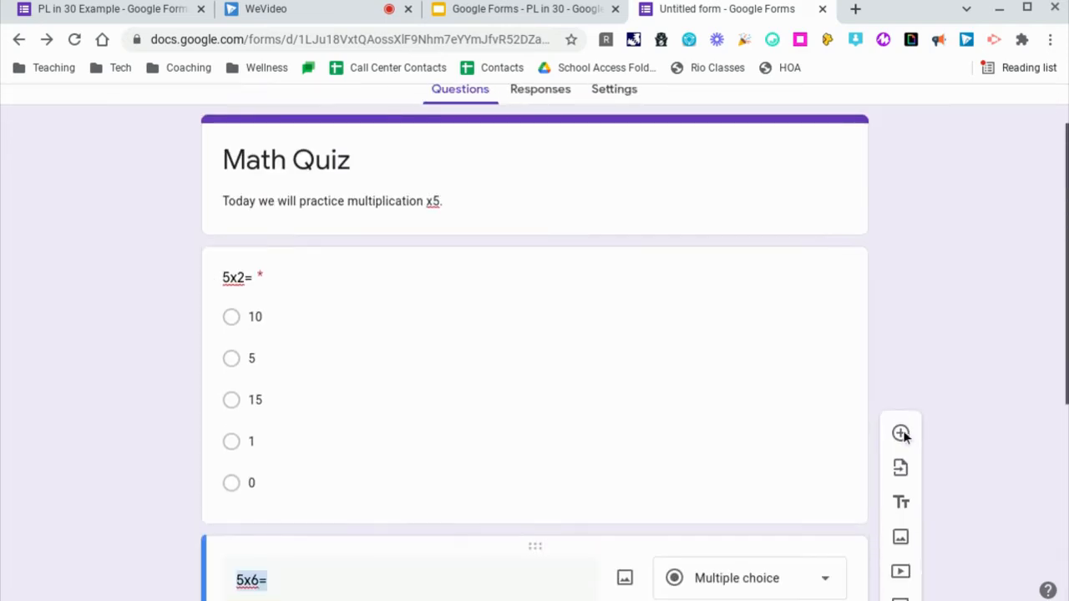
- Browse the existing forms available for importing questions, and leave the selection without importing any
{"action": "scroll", "coordinate": [905, 438], "scroll_direction": "down", "scroll_amount": 5}
{"action": "scroll", "coordinate": [903, 430], "scroll_direction": "up", "scroll_amount": 4}
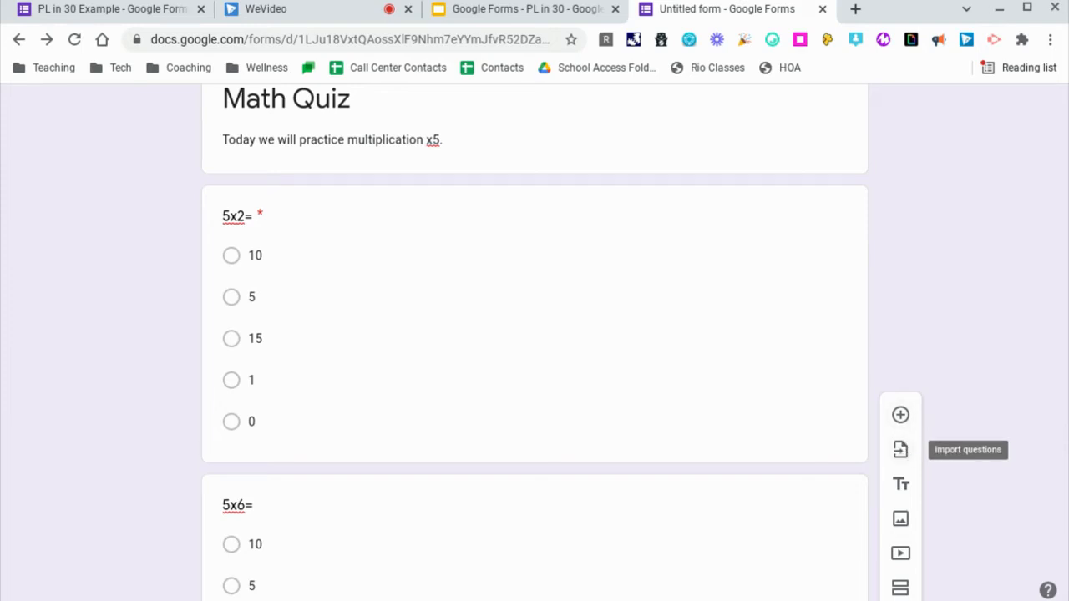
{"action": "left_click", "coordinate": [901, 452]}
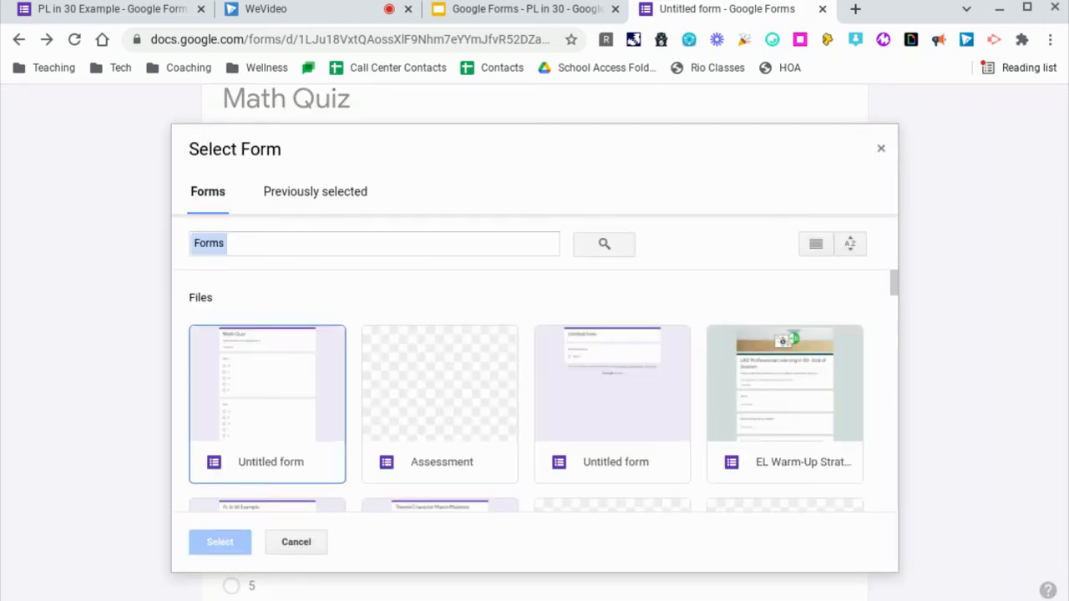
{"action": "scroll", "coordinate": [553, 372], "scroll_direction": "down", "scroll_amount": 3}
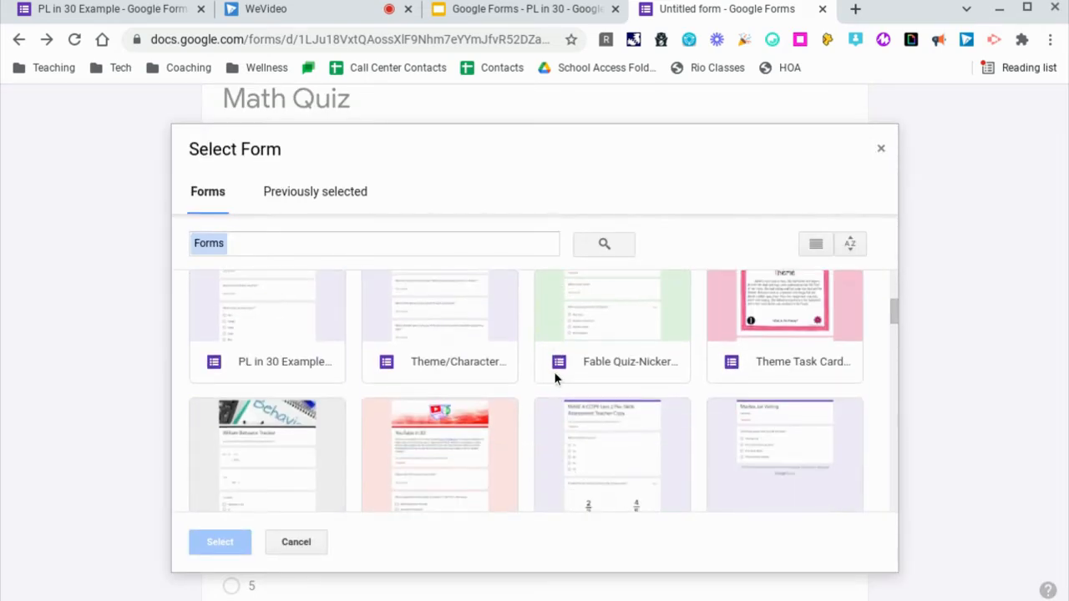
{"action": "scroll", "coordinate": [478, 380], "scroll_direction": "down", "scroll_amount": 2}
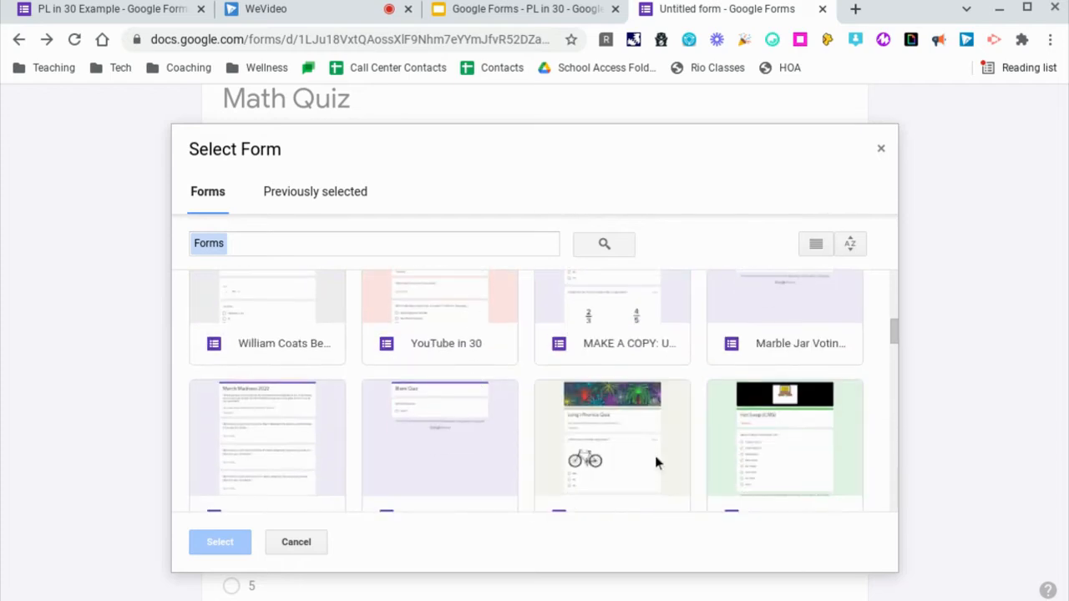
{"action": "left_click", "coordinate": [880, 147]}
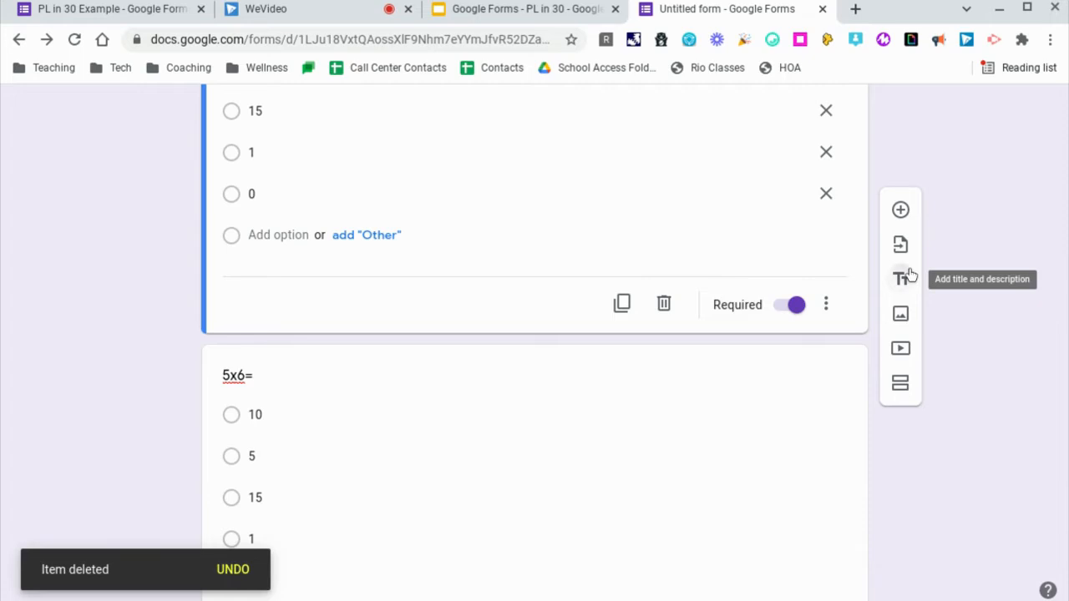
- Add a title and description block after the 5x2= question with the title "Now we are going to multiply x2."
{"action": "left_click", "coordinate": [909, 277]}
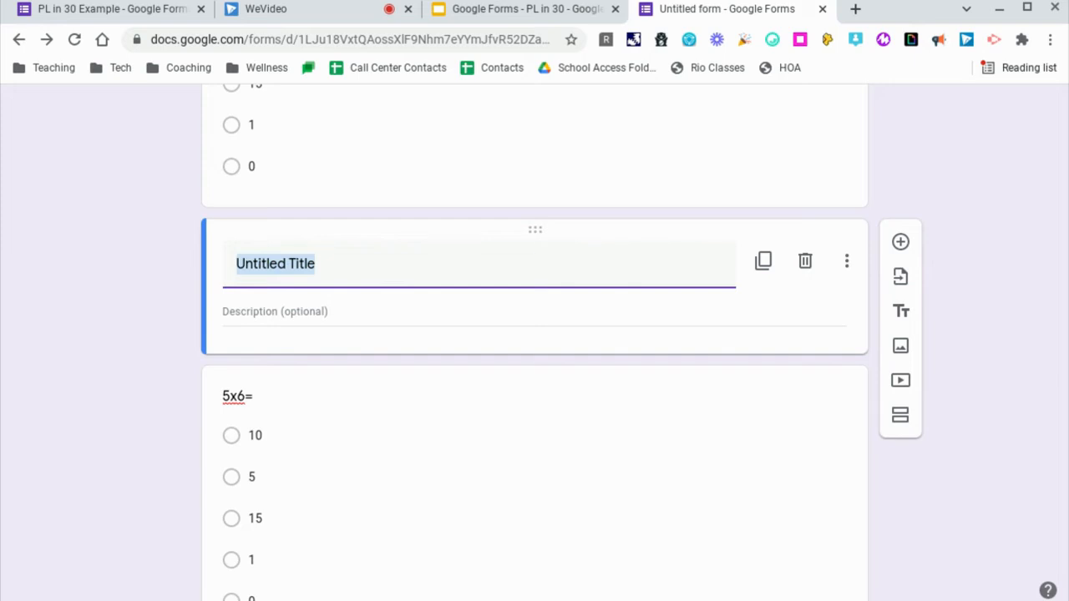
{"action": "type", "text": "Not we"}
{"action": "key", "text": "BackSpace"}
{"action": "key", "text": "BackSpace"}
{"action": "key", "text": "BackSpace"}
{"action": "key", "text": "BackSpace"}
{"action": "type", "text": "w we are going to mujltipl"}
{"action": "key", "text": "BackSpace"}
{"action": "key", "text": "BackSpace"}
{"action": "key", "text": "BackSpace"}
{"action": "key", "text": "BackSpace"}
{"action": "key", "text": "BackSpace"}
{"action": "key", "text": "BackSpace"}
{"action": "type", "text": "ltiply x2."}
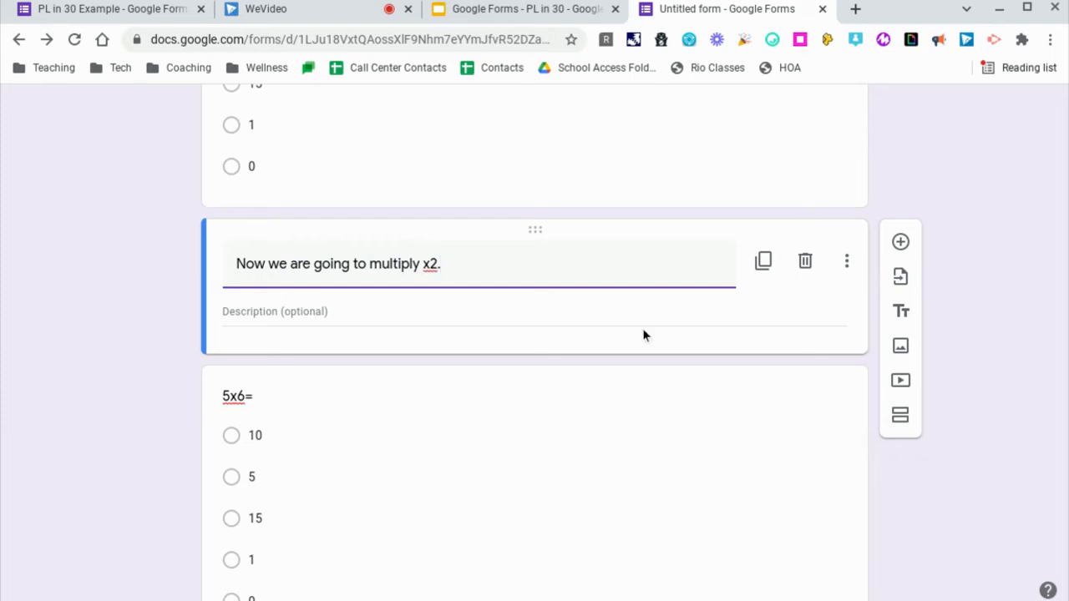
- Change the 5x6= question to 2x6= and replace its answer option 5 with 12
{"action": "left_click", "coordinate": [237, 397]}
{"action": "left_click", "coordinate": [239, 359]}
{"action": "key", "text": "Right"}
{"action": "key", "text": "BackSpace"}
{"action": "type", "text": "2"}
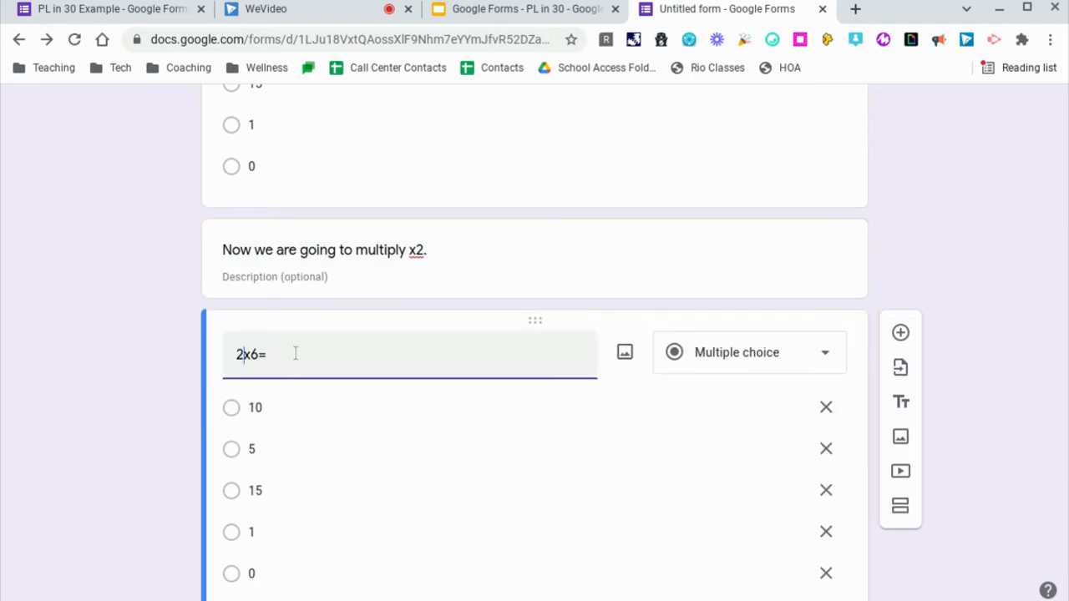
{"action": "left_click", "coordinate": [278, 452]}
{"action": "type", "text": "12"}
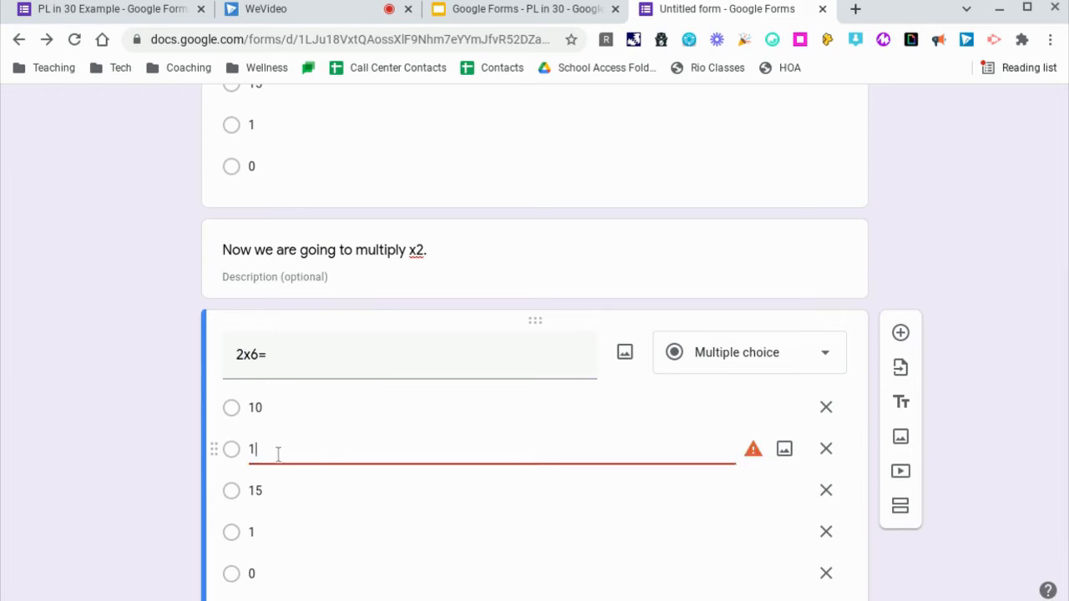
{"action": "left_click", "coordinate": [125, 518]}
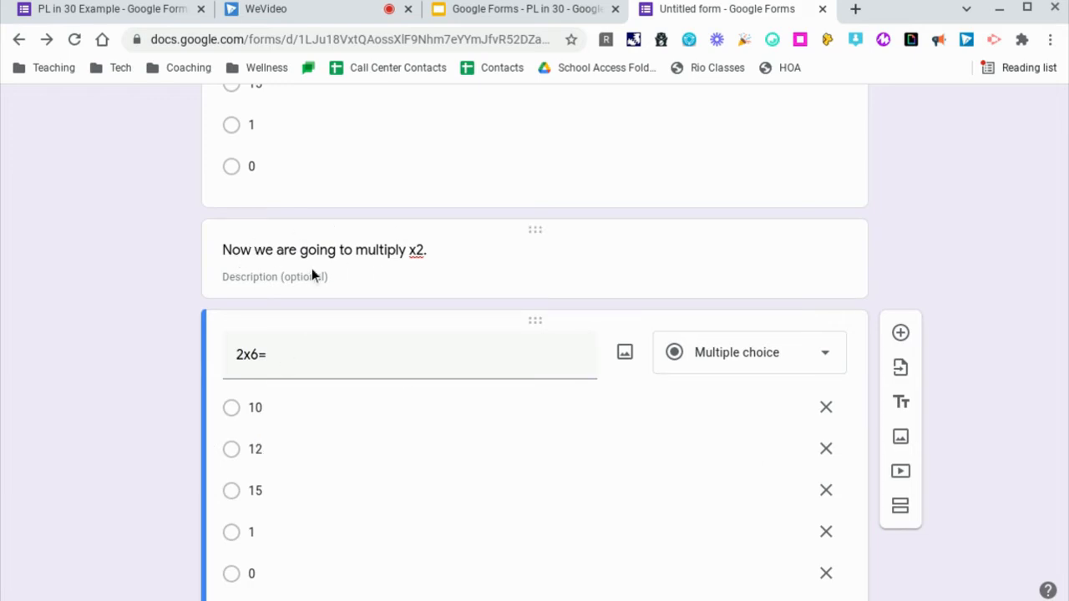
- View the source options for inserting an image and a video into the form without adding either
{"action": "scroll", "coordinate": [873, 298], "scroll_direction": "down", "scroll_amount": 2}
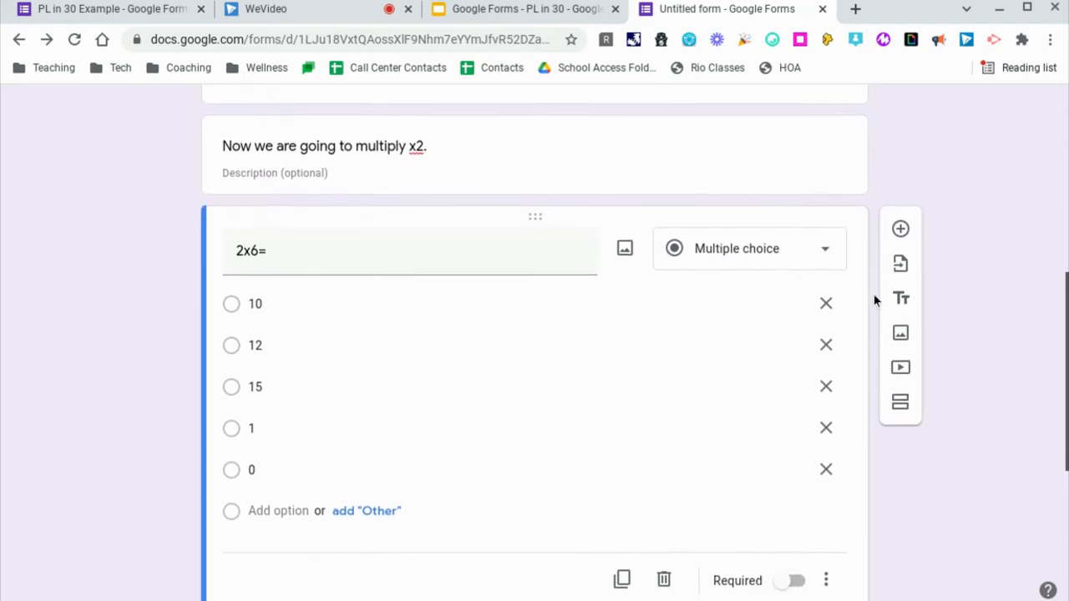
{"action": "left_click", "coordinate": [900, 335]}
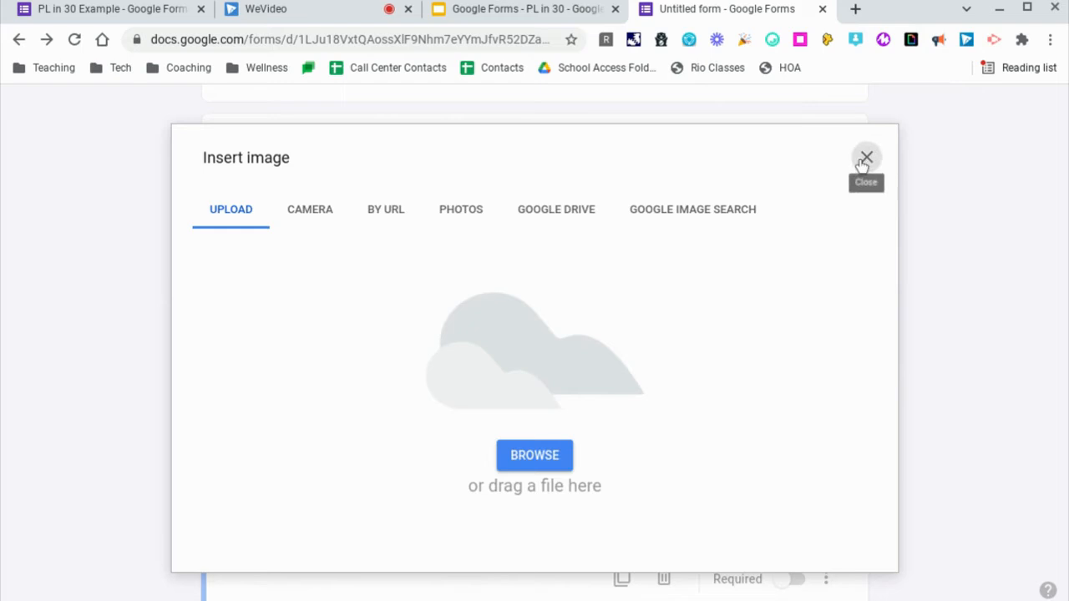
{"action": "left_click", "coordinate": [866, 157]}
{"action": "left_click", "coordinate": [900, 367]}
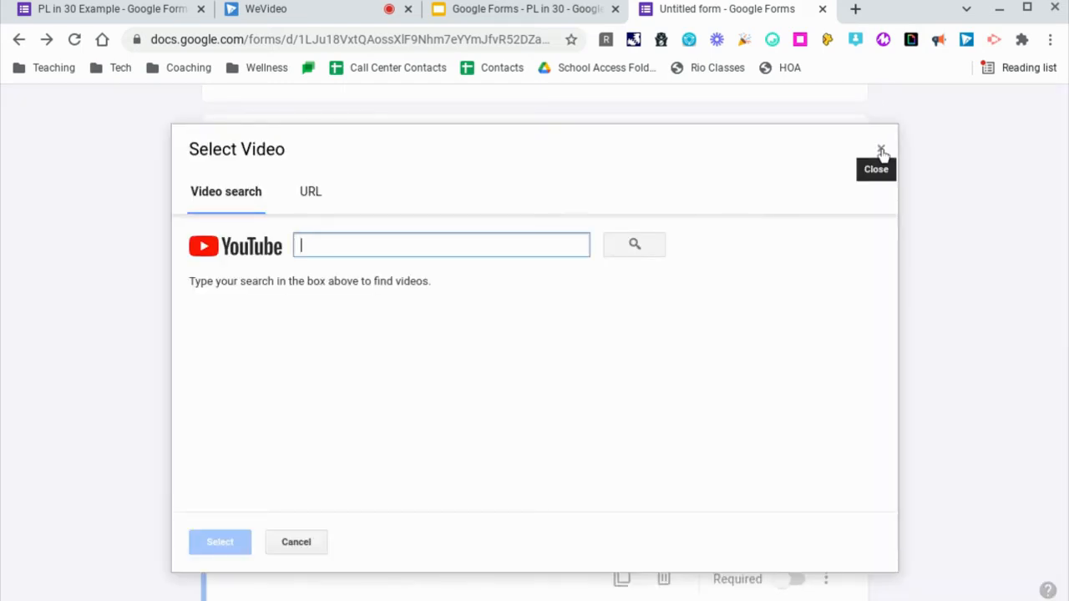
{"action": "left_click", "coordinate": [879, 148]}
{"action": "left_click", "coordinate": [901, 349]}
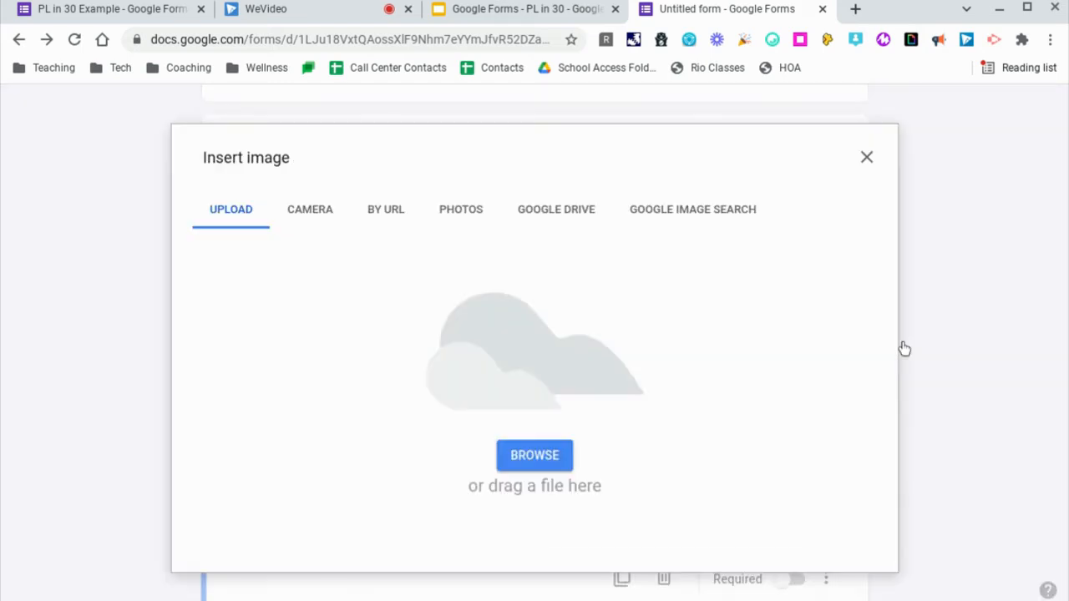
{"action": "left_click", "coordinate": [553, 455]}
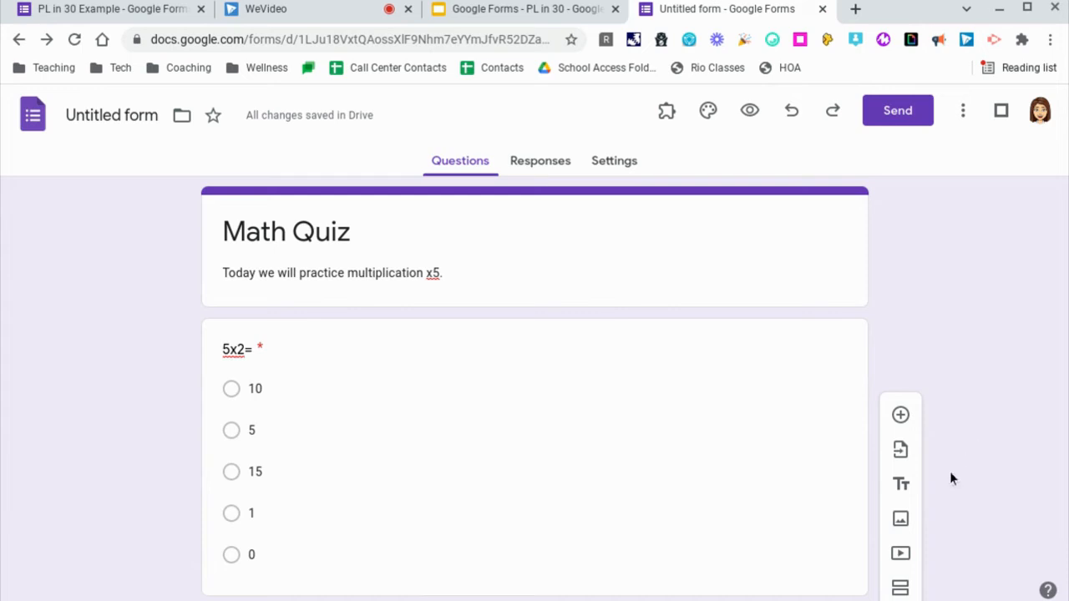
- Search Google images for "multiplication chart 1-100" and insert the black-and-white 1 to 11 multiplication table into the form
{"action": "left_click", "coordinate": [902, 520]}
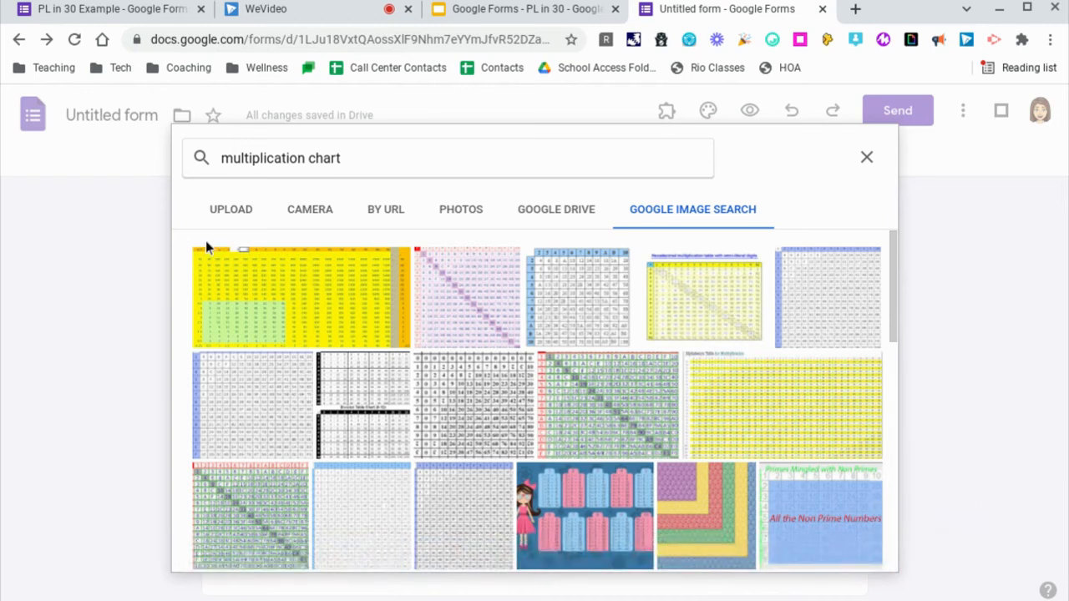
{"action": "left_click", "coordinate": [433, 167]}
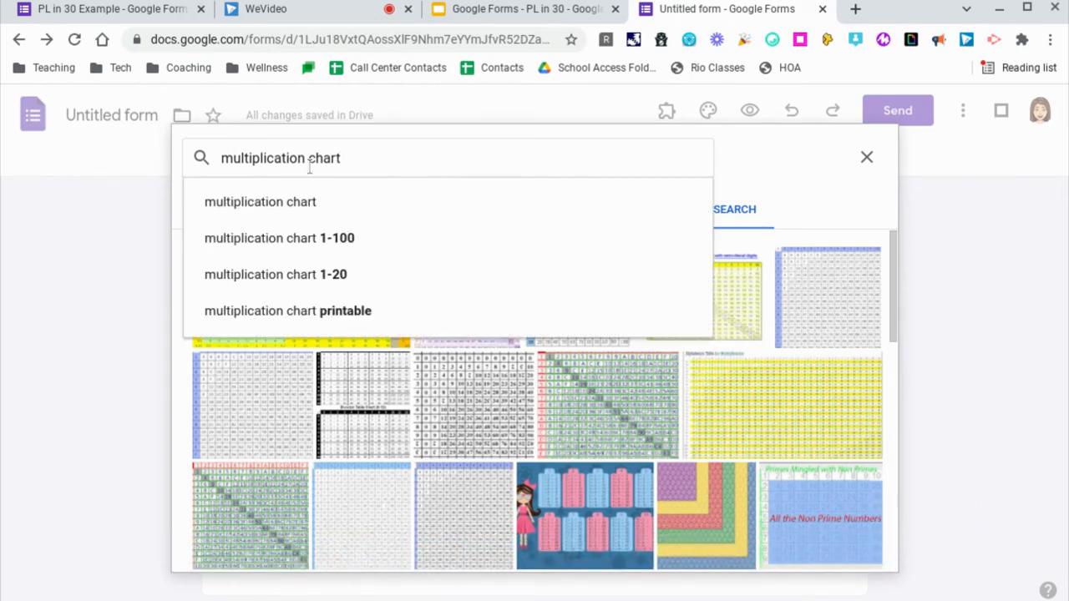
{"action": "left_click", "coordinate": [362, 234]}
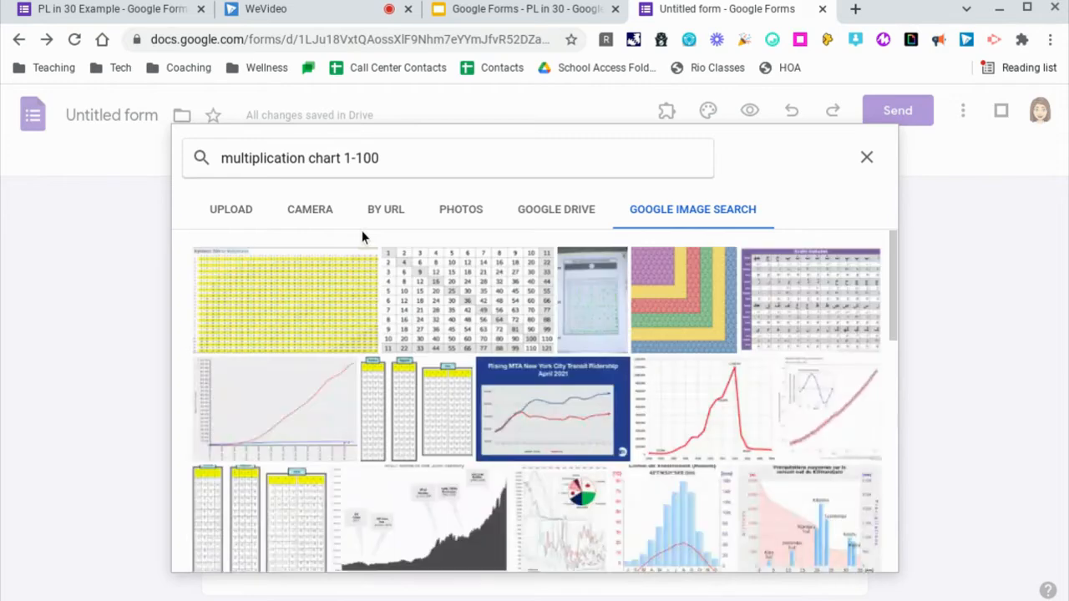
{"action": "left_click", "coordinate": [455, 323]}
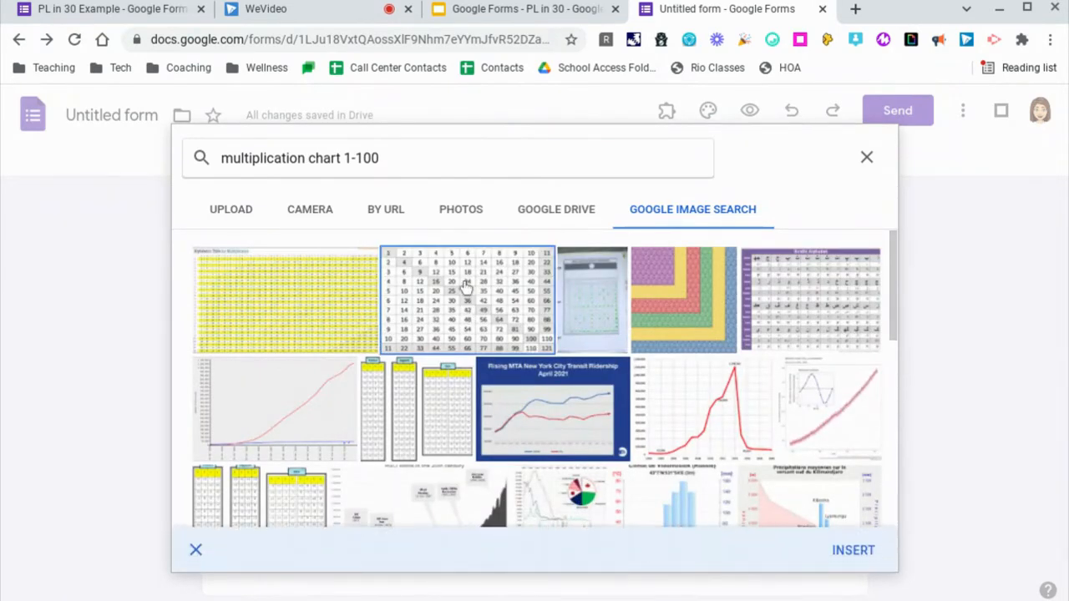
{"action": "left_click", "coordinate": [845, 550]}
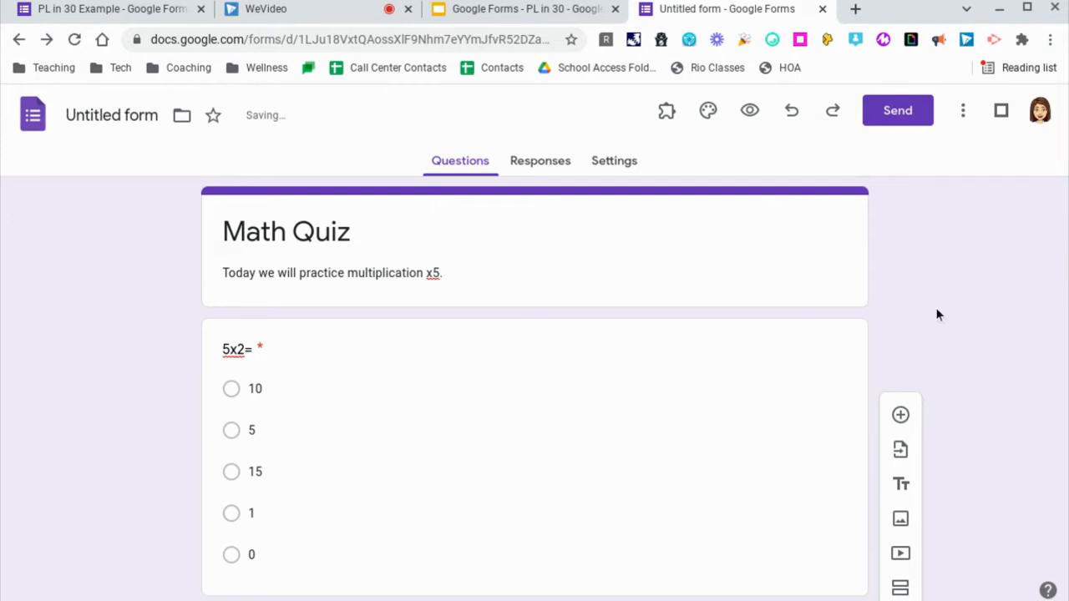
- Move the multiplication chart image above the 5x2= question, directly under the Math Quiz header
{"action": "scroll", "coordinate": [937, 314], "scroll_direction": "down", "scroll_amount": 5}
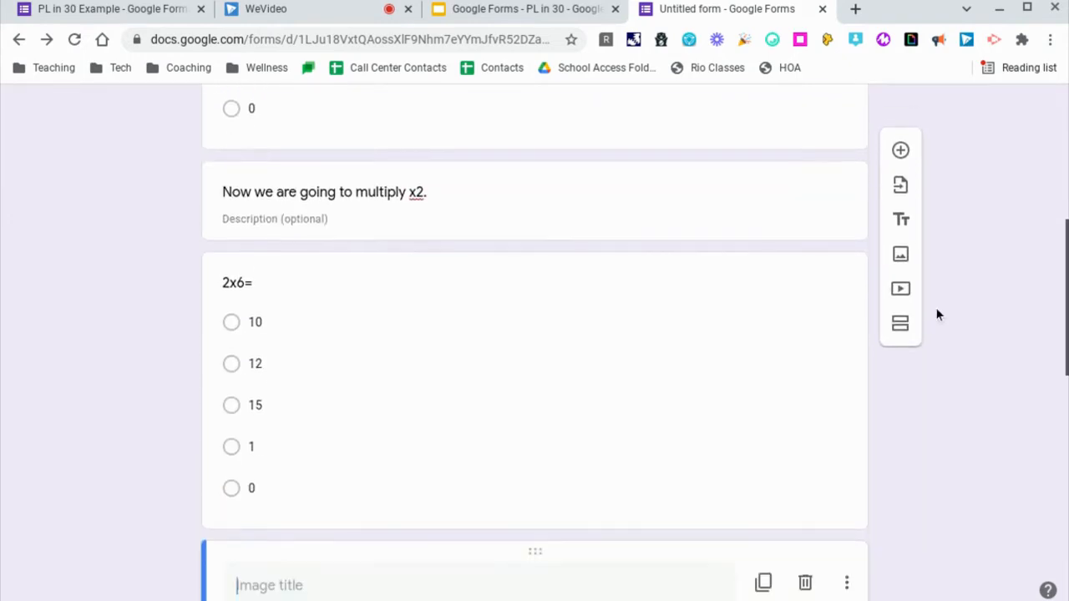
{"action": "scroll", "coordinate": [937, 315], "scroll_direction": "up", "scroll_amount": 5}
{"action": "scroll", "coordinate": [534, 342], "scroll_direction": "down", "scroll_amount": 13}
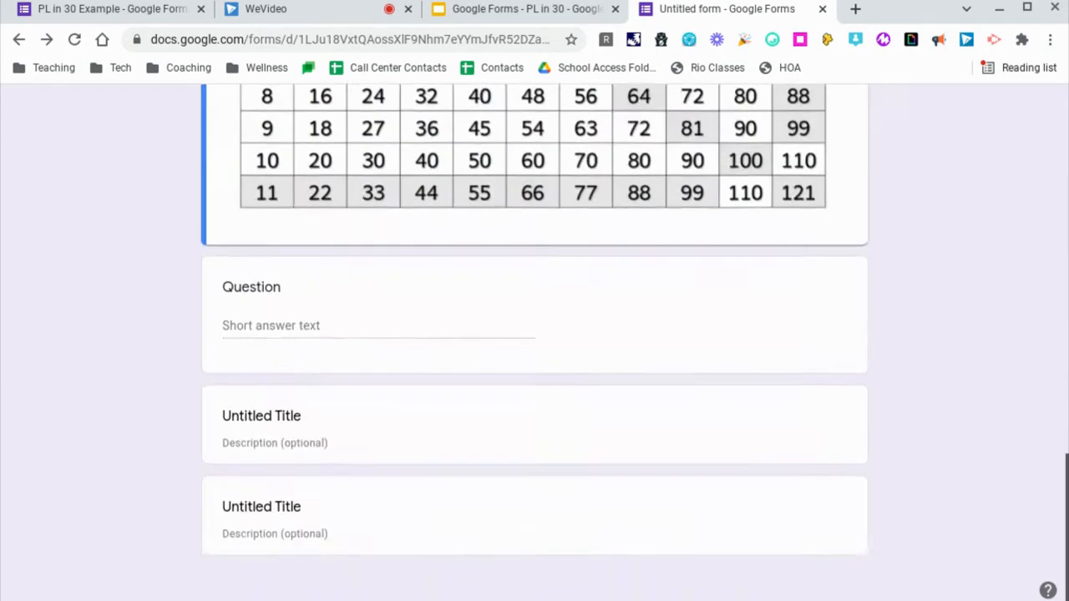
{"action": "scroll", "coordinate": [534, 343], "scroll_direction": "up", "scroll_amount": 8}
{"action": "scroll", "coordinate": [535, 342], "scroll_direction": "down", "scroll_amount": 4}
{"action": "scroll", "coordinate": [534, 343], "scroll_direction": "down", "scroll_amount": 1}
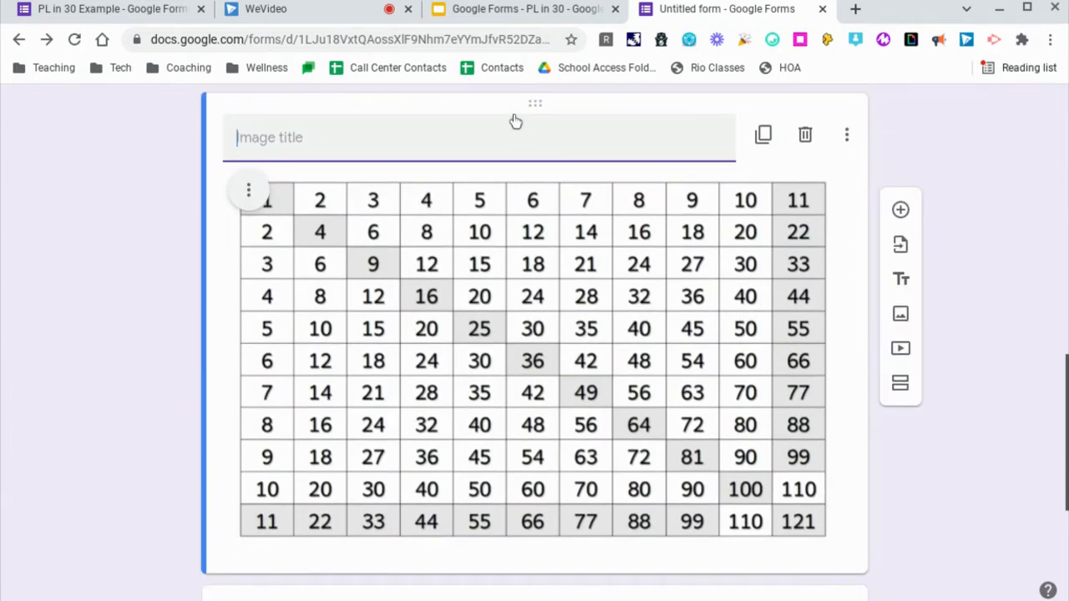
{"action": "left_click_drag", "start_coordinate": [527, 107], "coordinate": [495, 263]}
- Title the multiplication chart image "Here is your multiplication chart for the quiz."
{"action": "type", "text": "Here is your mul"}
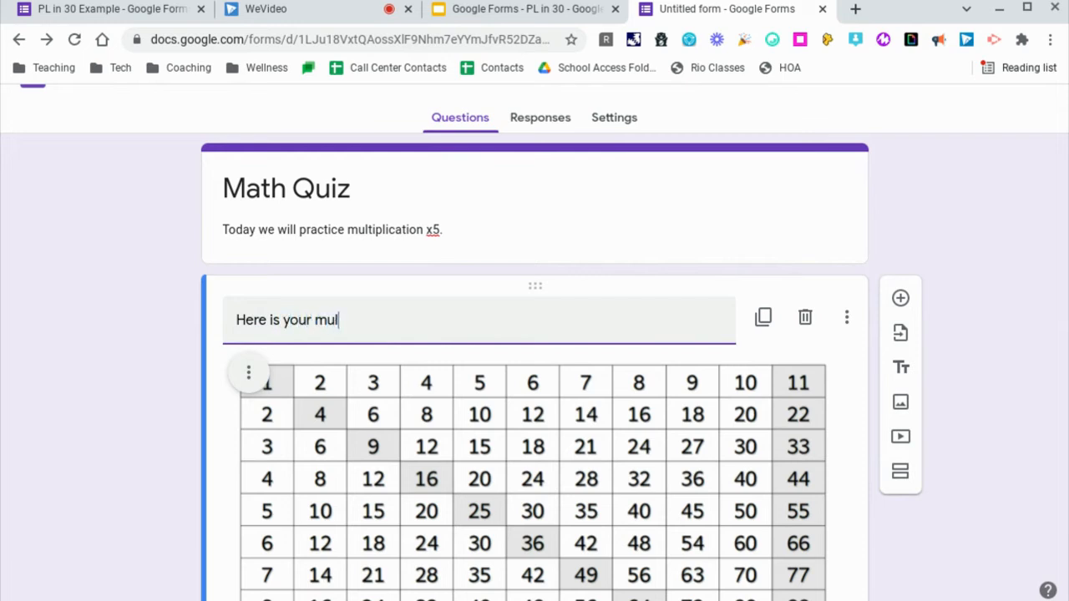
{"action": "type", "text": "tiplication"}
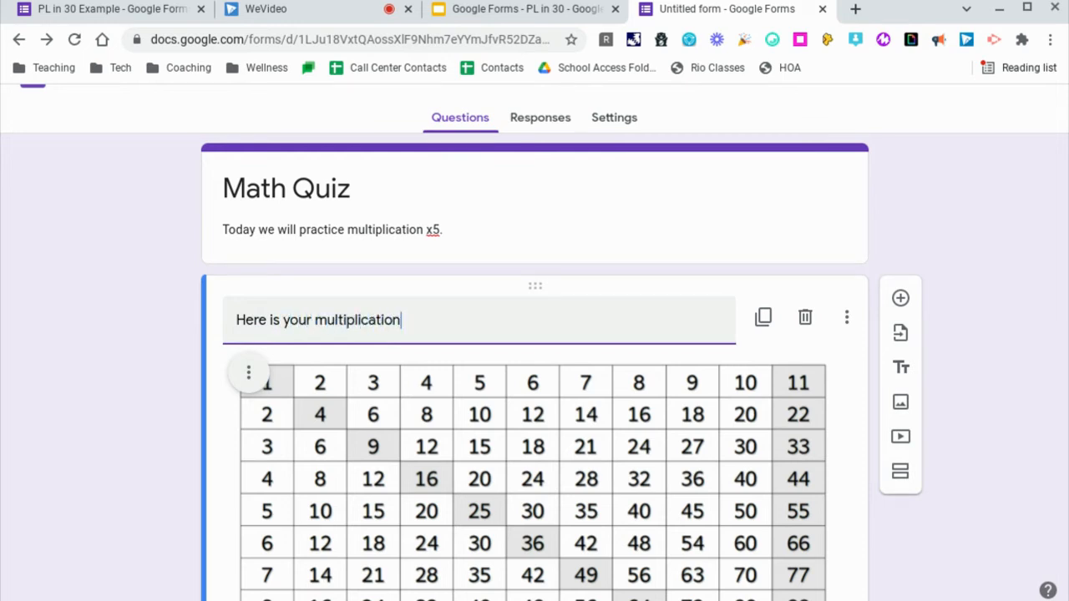
{"action": "type", "text": " chart for the quiz."}
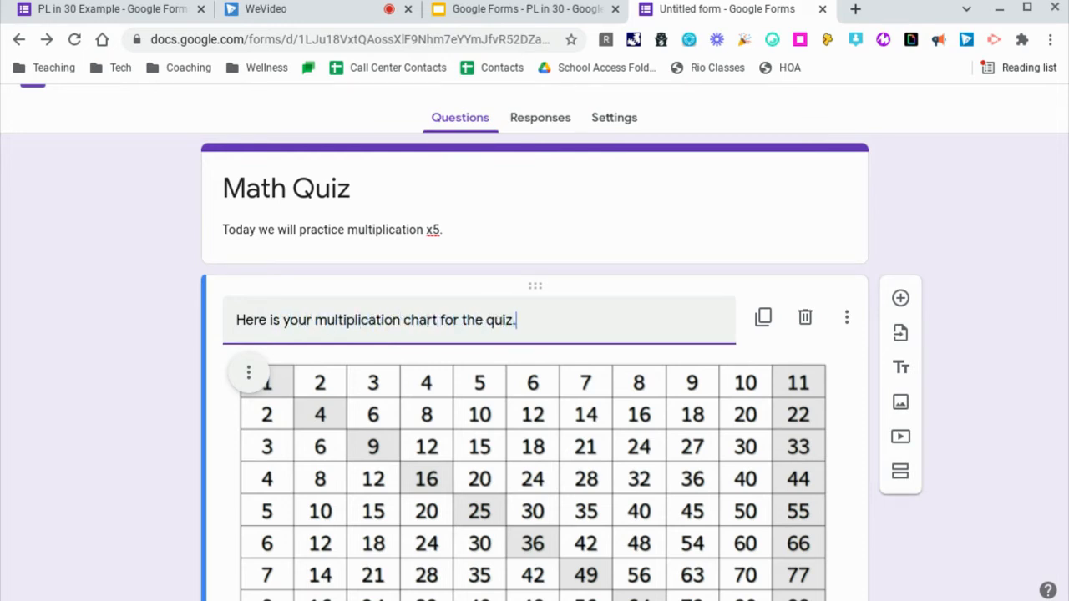
{"action": "left_click", "coordinate": [948, 395]}
- Search YouTube for "multiplication x5" and insert the "Multiply by 5 | Learn Multiplication | Multiply By Music" video below the multiplication chart
{"action": "scroll", "coordinate": [933, 387], "scroll_direction": "down", "scroll_amount": 3}
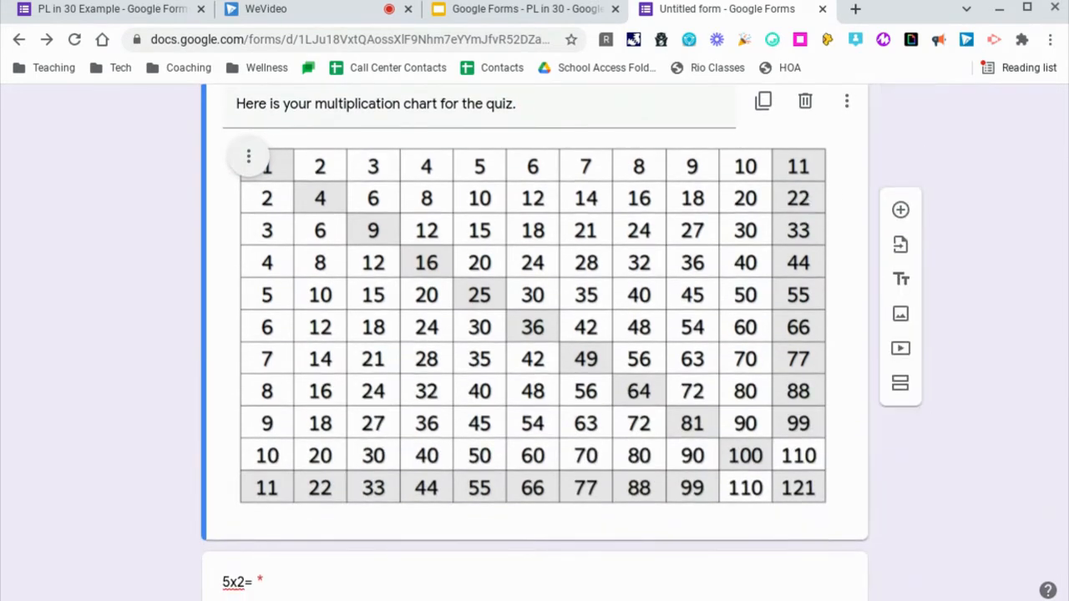
{"action": "scroll", "coordinate": [918, 334], "scroll_direction": "down", "scroll_amount": 3}
{"action": "scroll", "coordinate": [918, 334], "scroll_direction": "up", "scroll_amount": 3}
{"action": "left_click", "coordinate": [901, 348]}
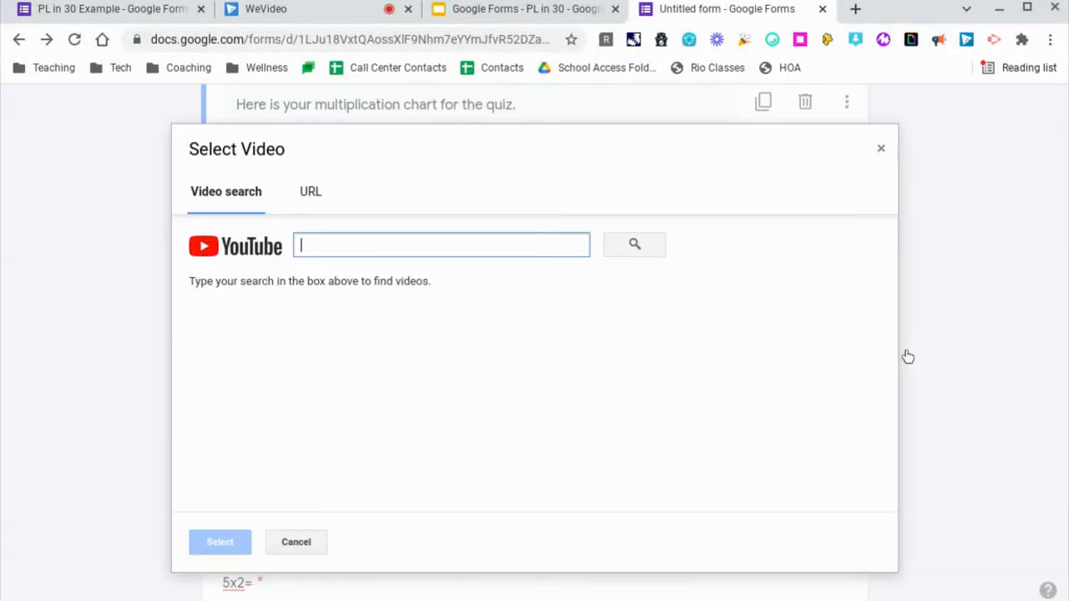
{"action": "type", "text": "m"}
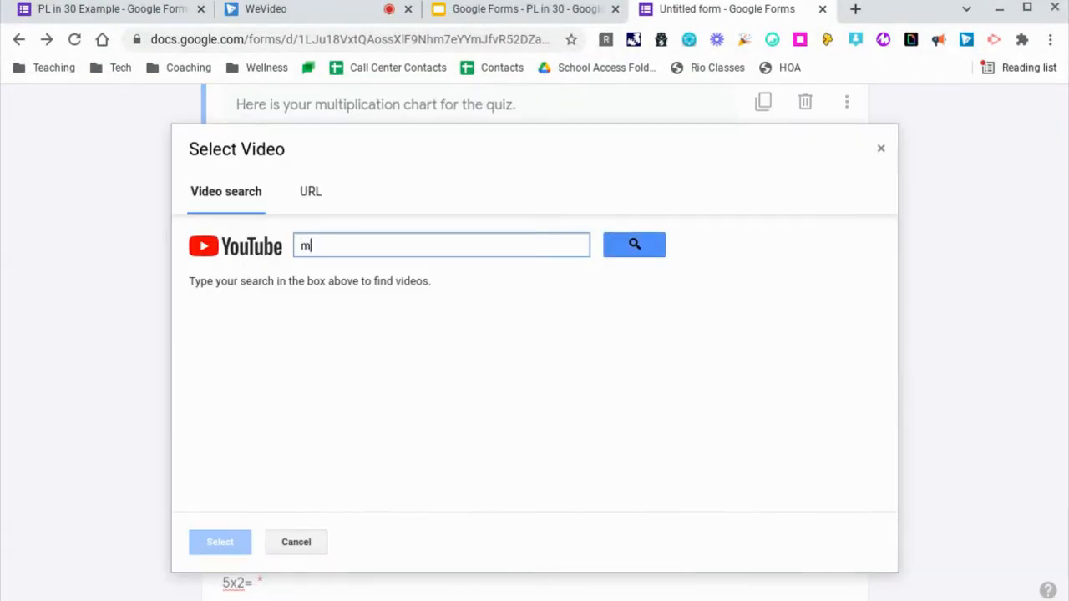
{"action": "type", "text": "ultiplication x5"}
{"action": "key", "text": "Return"}
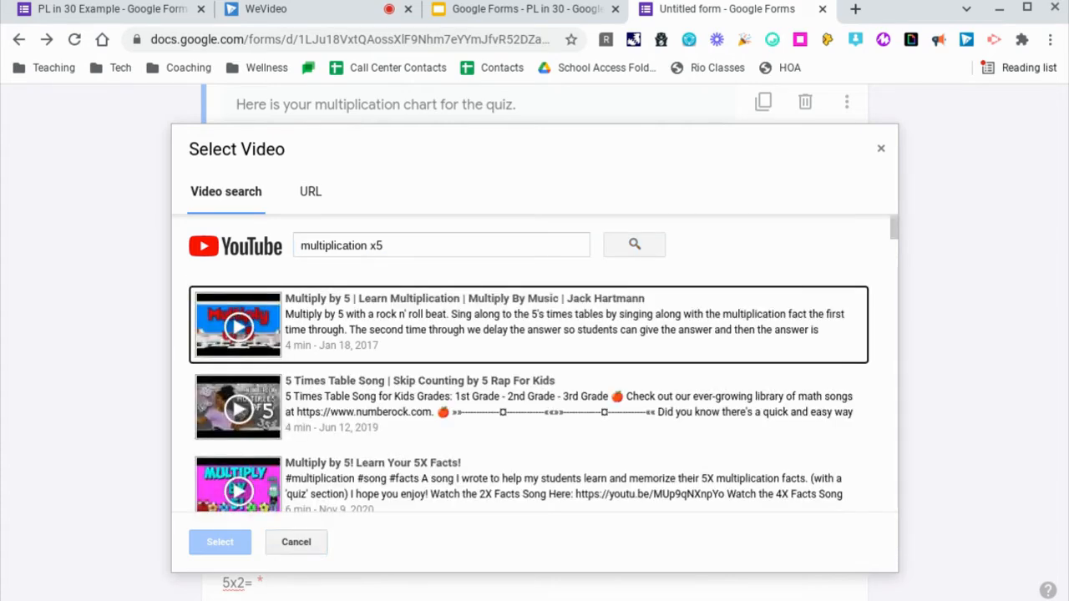
{"action": "left_click", "coordinate": [304, 327]}
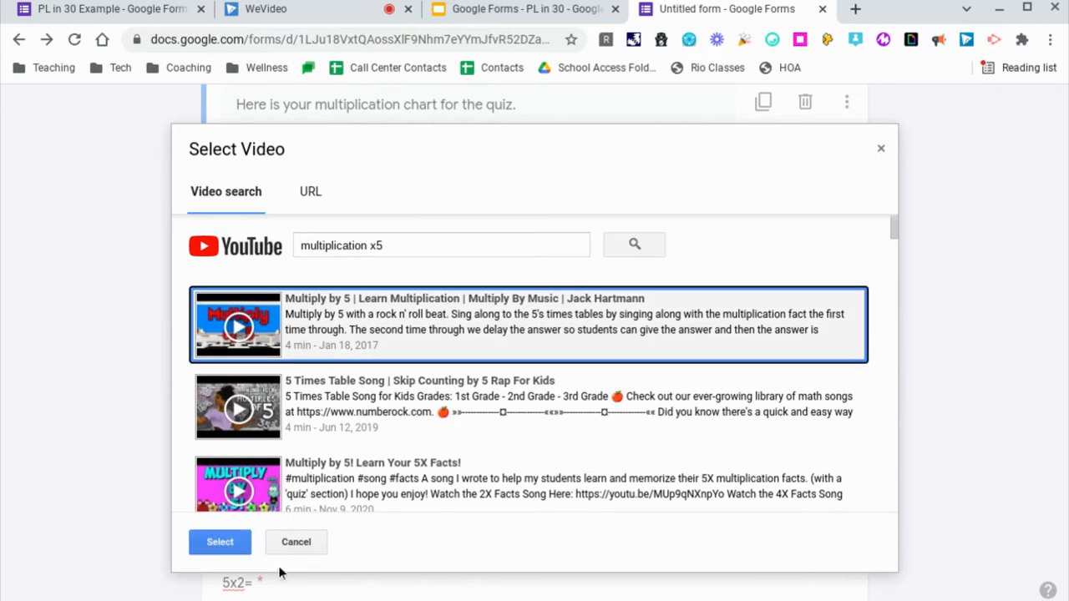
{"action": "left_click", "coordinate": [237, 547]}
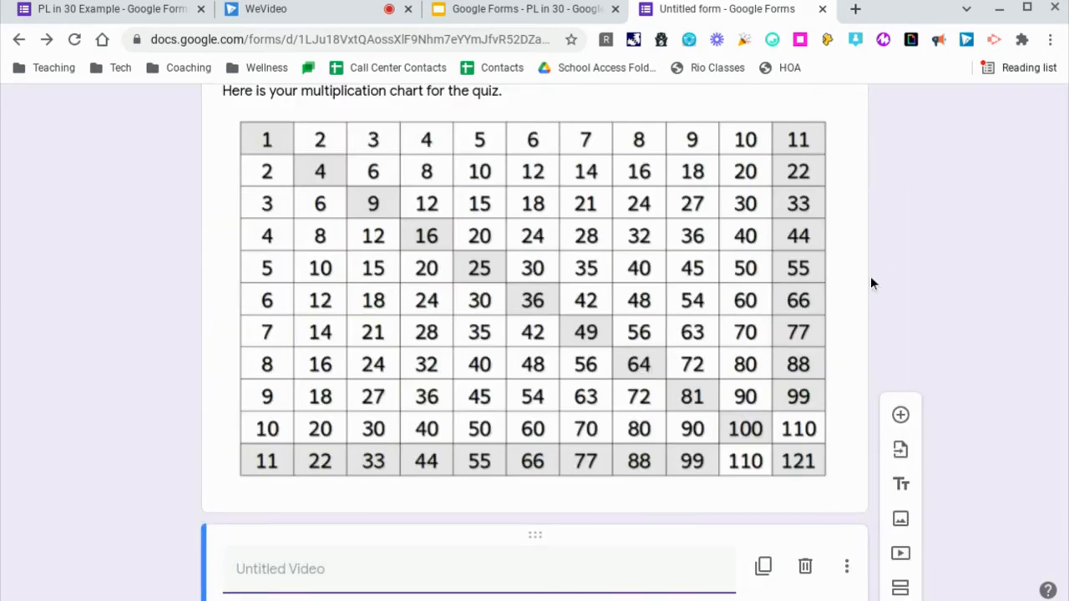
- Title the inserted Multiply by 5 video "x5 video"
{"action": "scroll", "coordinate": [870, 275], "scroll_direction": "down", "scroll_amount": 2}
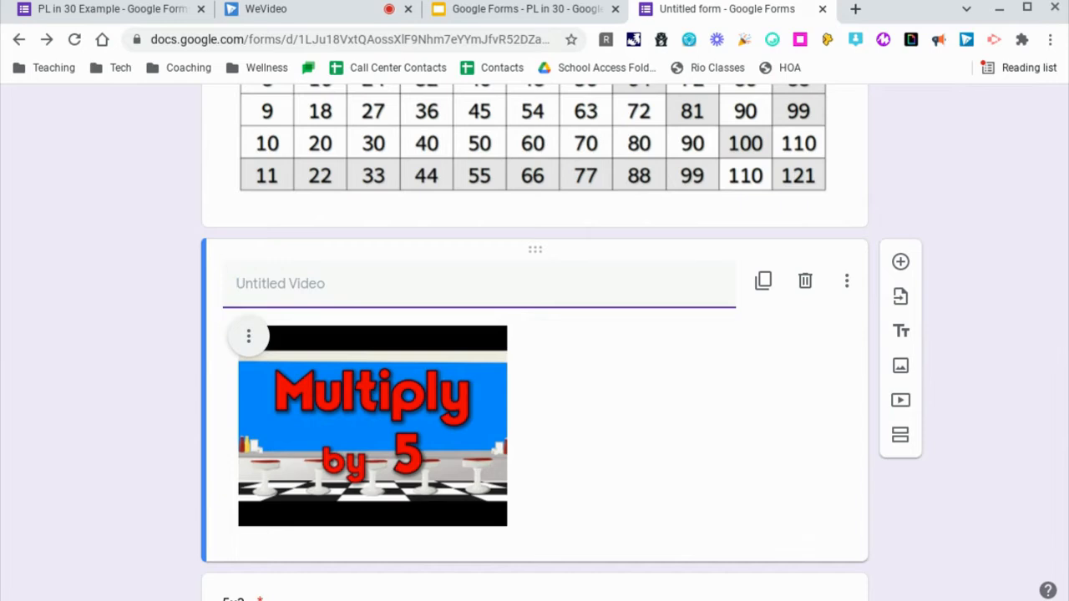
{"action": "type", "text": "x"}
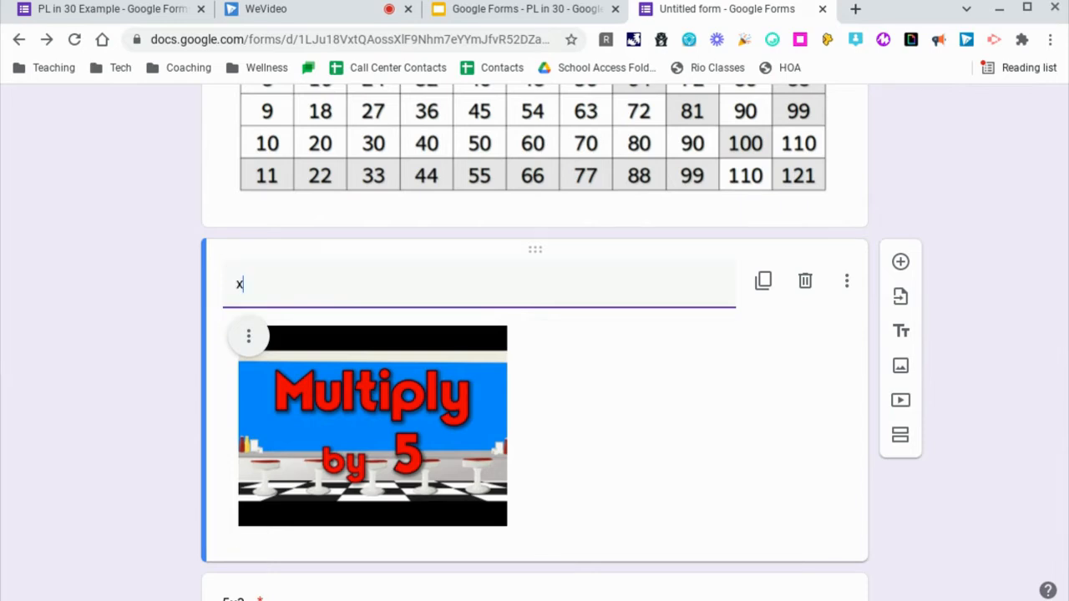
{"action": "type", "text": "5 video"}
{"action": "left_click", "coordinate": [943, 449]}
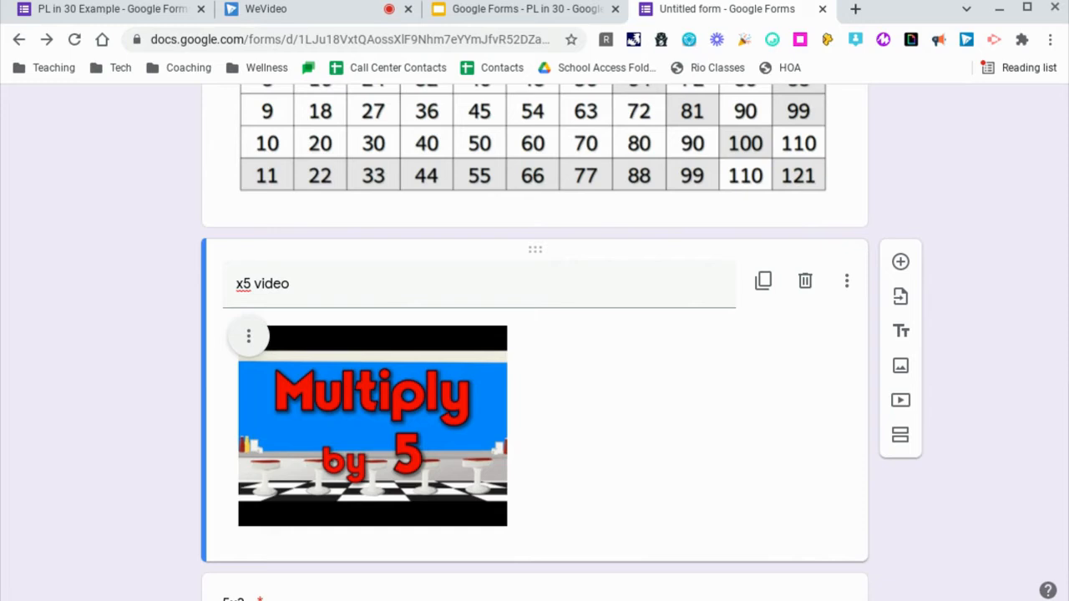
- Add a new section between the x5 video and the 5x2= question
{"action": "left_click", "coordinate": [902, 438]}
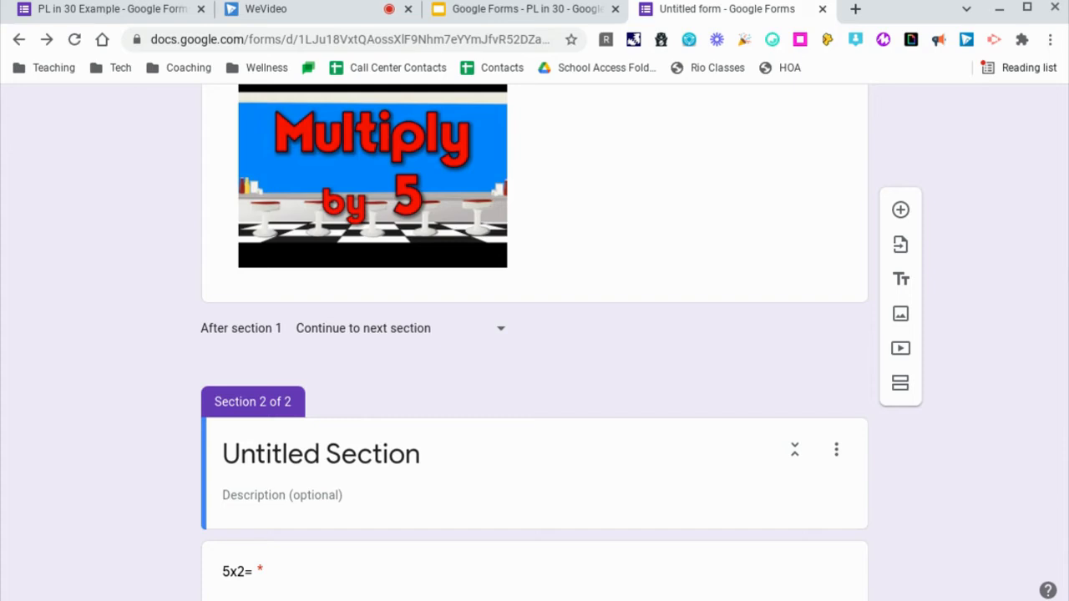
{"action": "scroll", "coordinate": [724, 331], "scroll_direction": "down", "scroll_amount": 1}
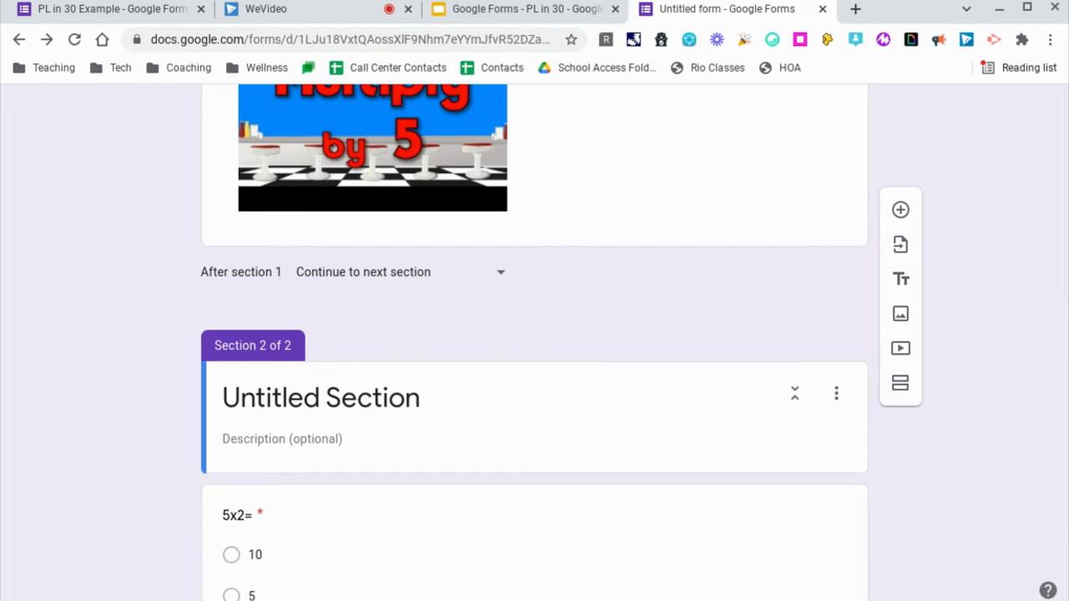
{"action": "scroll", "coordinate": [534, 334], "scroll_direction": "down", "scroll_amount": 2}
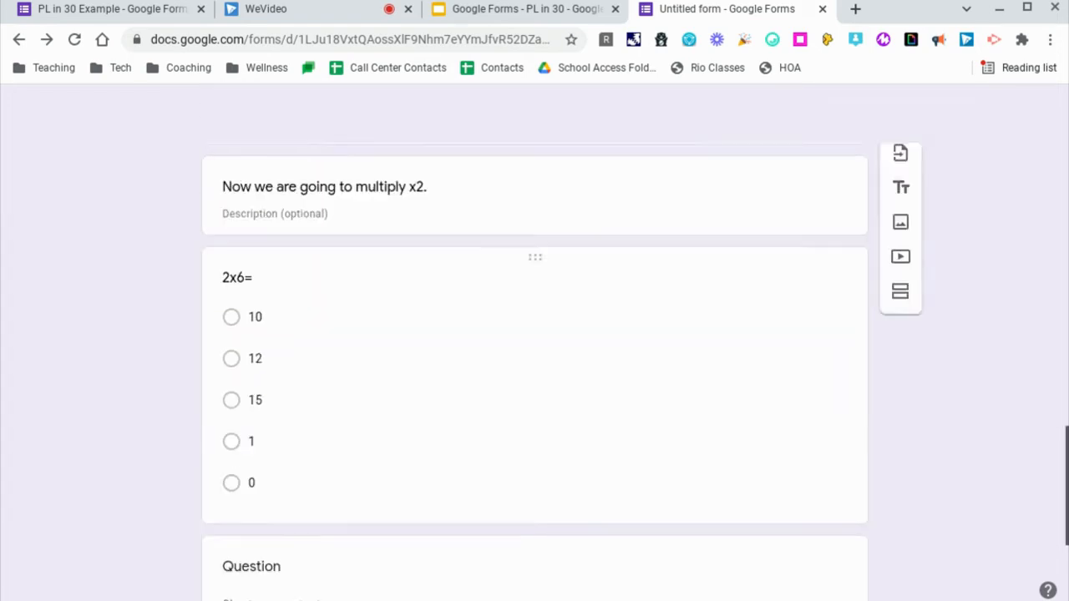
- View the form's response options and the response destination choices, then close them without linking a spreadsheet
{"action": "scroll", "coordinate": [534, 334], "scroll_direction": "up", "scroll_amount": 10}
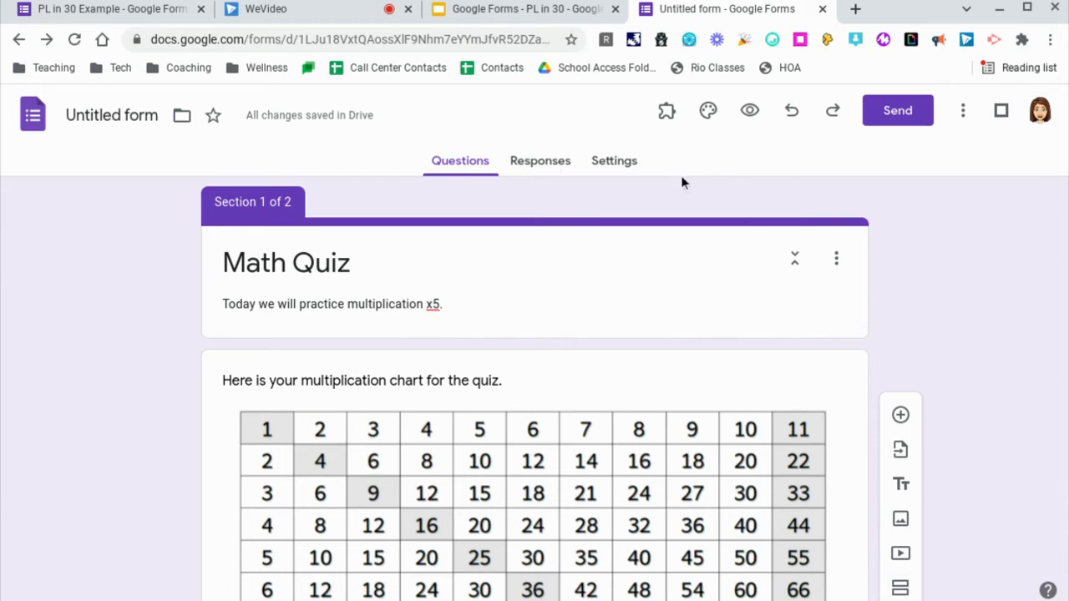
{"action": "left_click", "coordinate": [559, 167]}
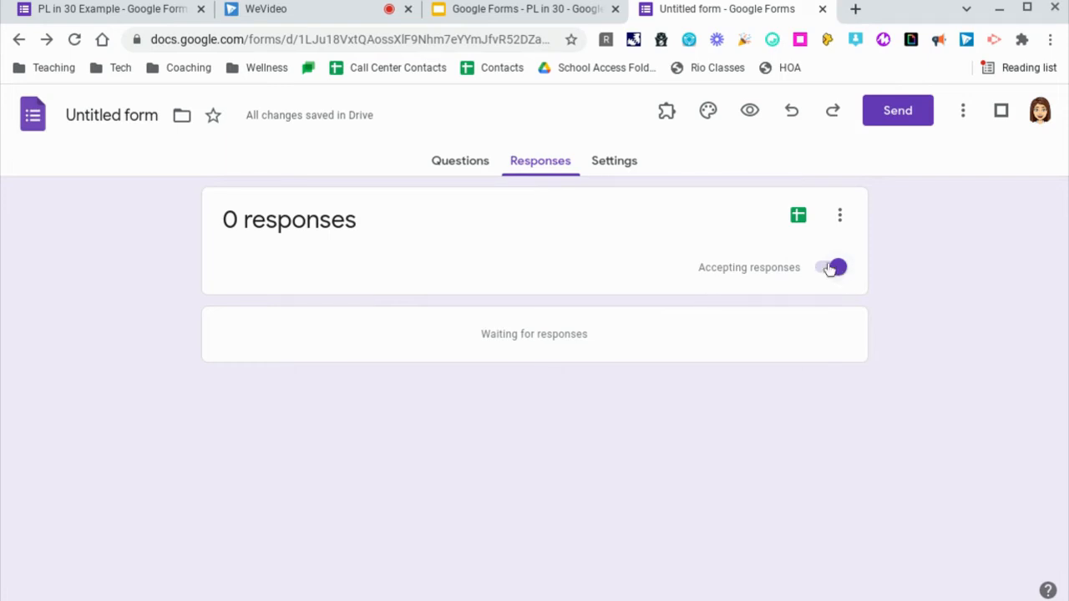
{"action": "left_click", "coordinate": [840, 219]}
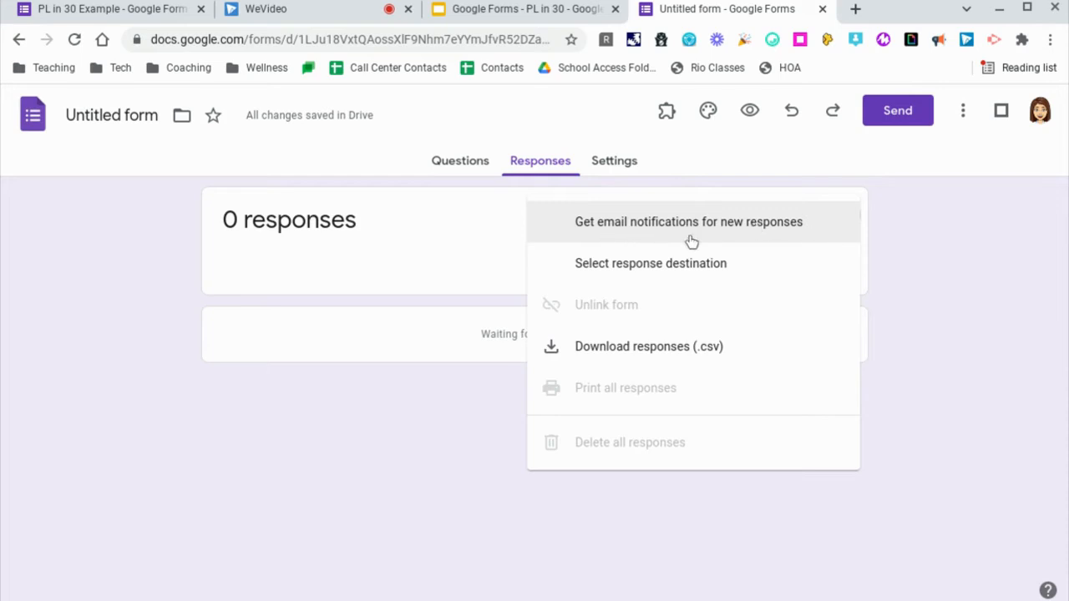
{"action": "left_click", "coordinate": [734, 238]}
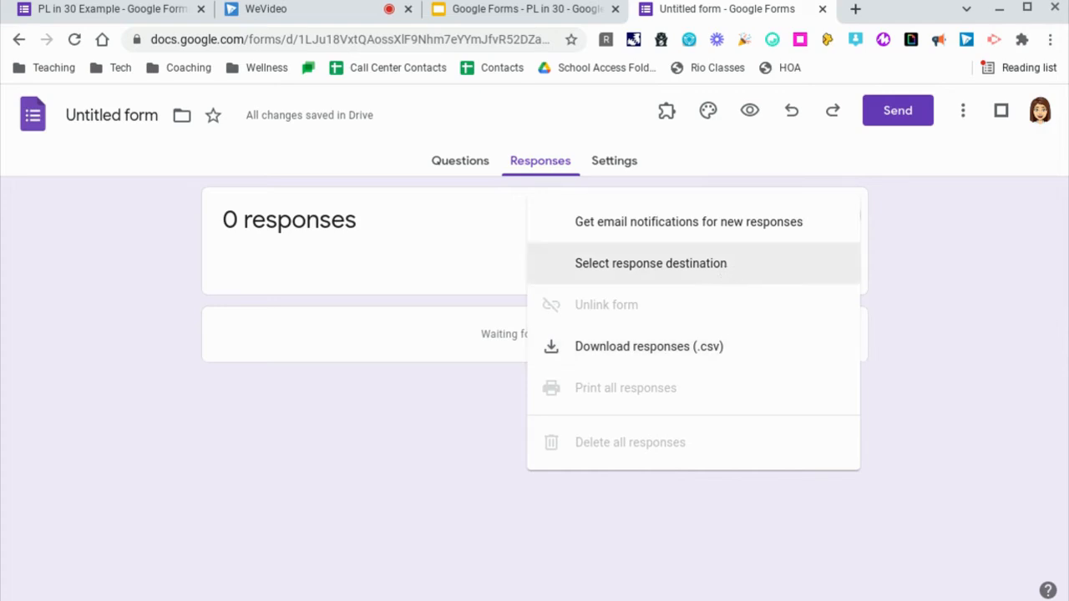
{"action": "left_click", "coordinate": [737, 272]}
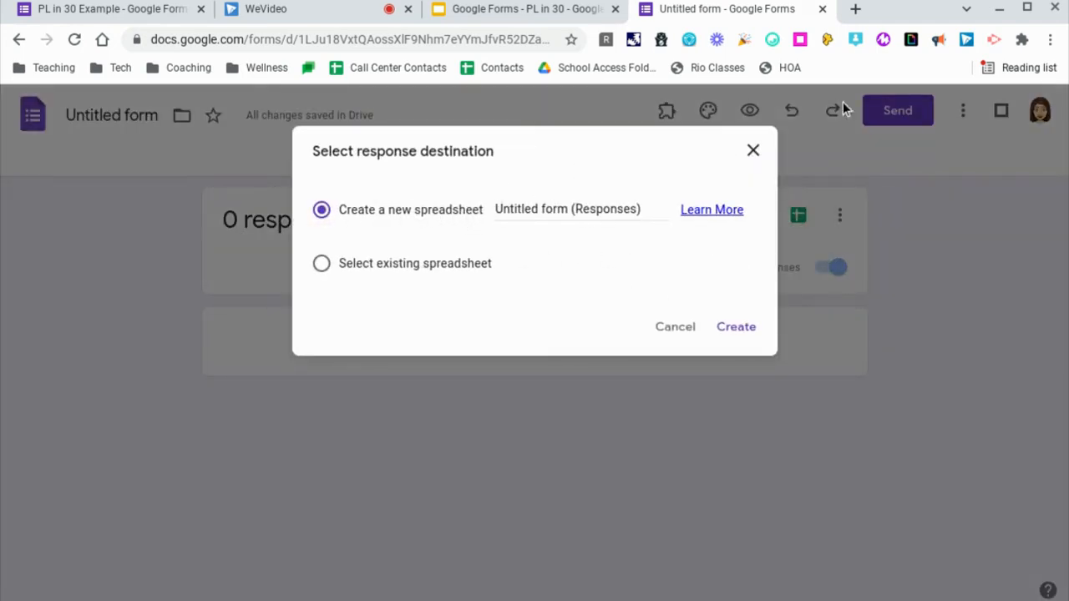
{"action": "left_click", "coordinate": [753, 154]}
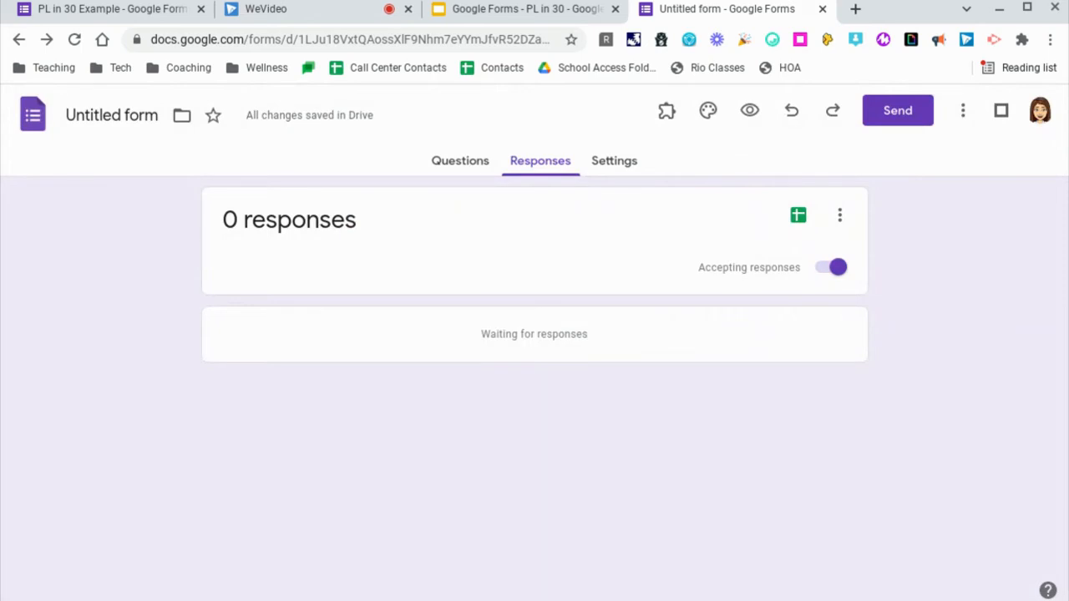
- Turn on the quiz setting to view its grading and Chromebook options, then turn it back off
{"action": "left_click", "coordinate": [622, 169]}
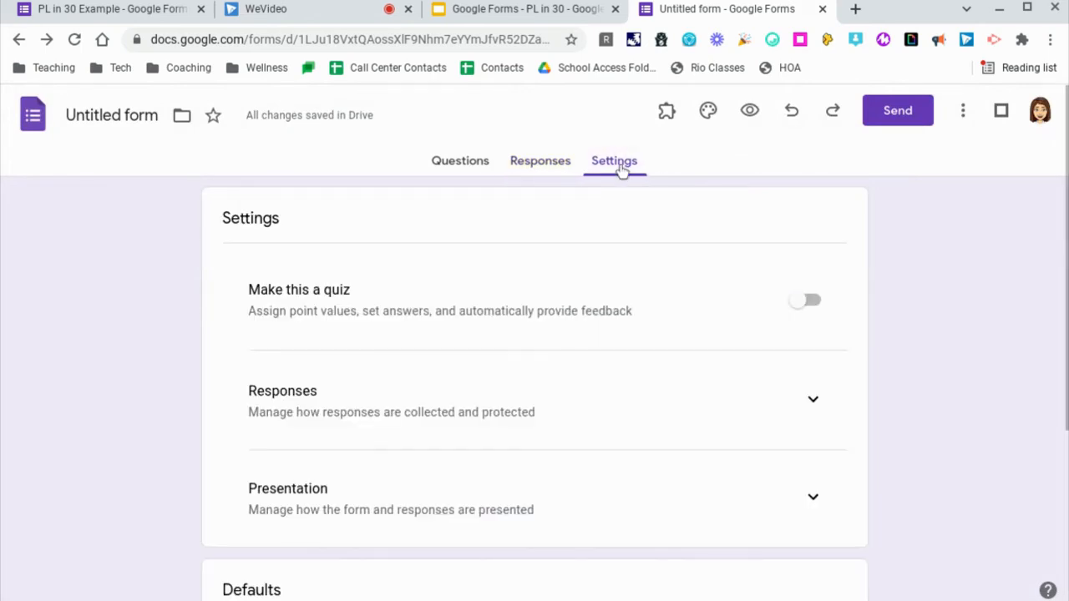
{"action": "left_click", "coordinate": [806, 299]}
{"action": "scroll", "coordinate": [808, 301], "scroll_direction": "down", "scroll_amount": 1}
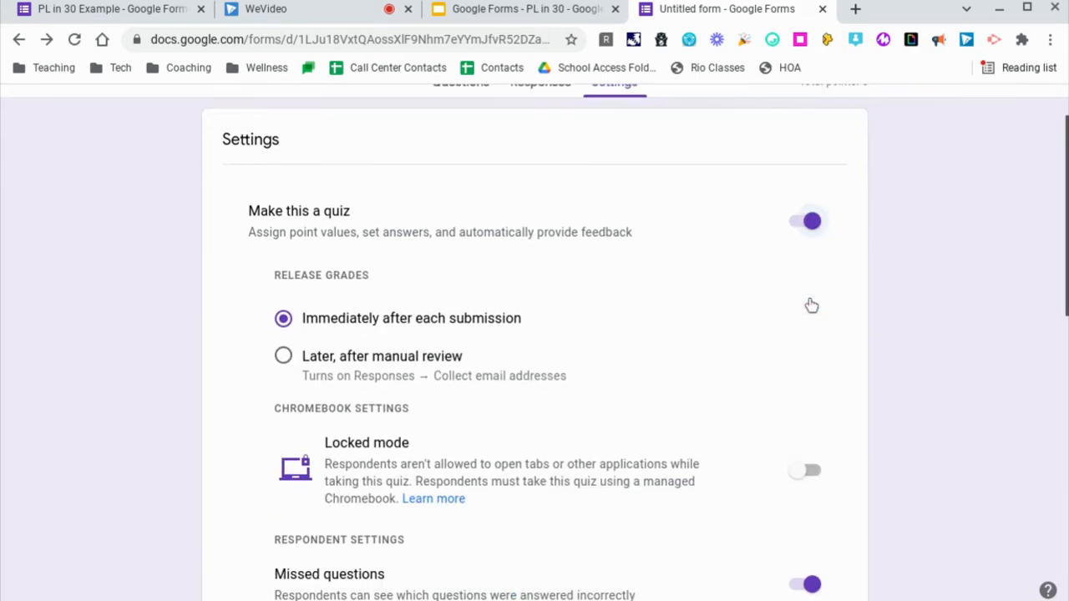
{"action": "left_click", "coordinate": [808, 200]}
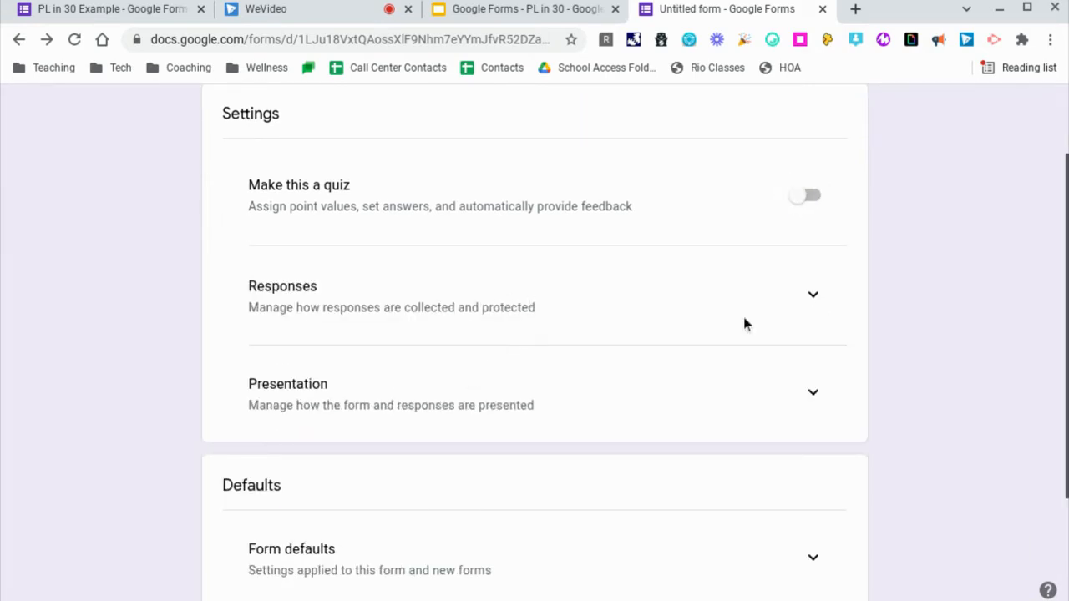
- Turn on the collection of email addresses in the form's response settings
{"action": "left_click", "coordinate": [818, 308]}
{"action": "left_click", "coordinate": [810, 283]}
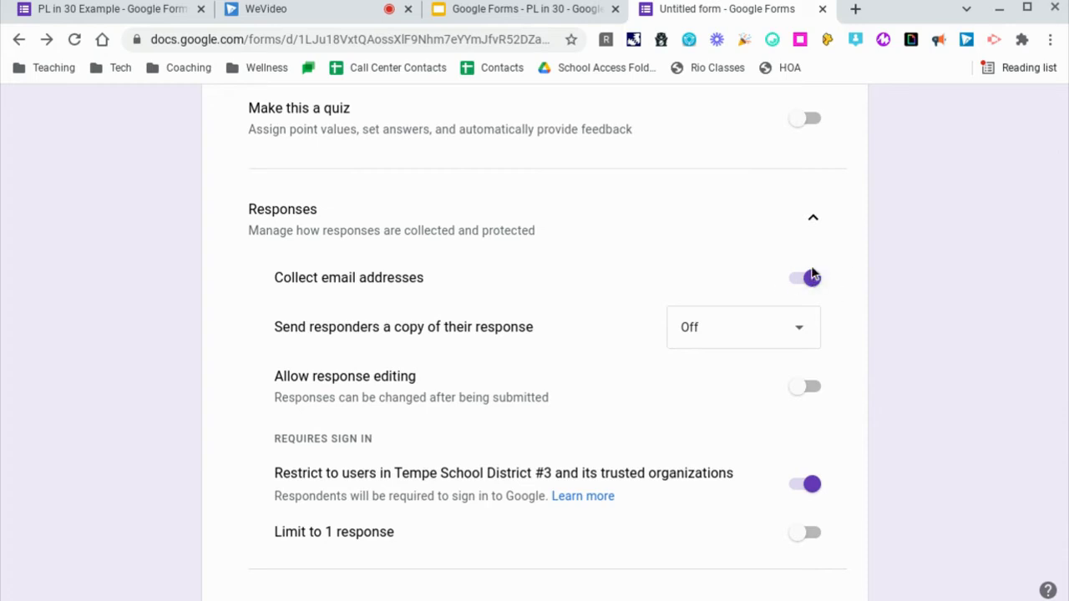
{"action": "scroll", "coordinate": [797, 352], "scroll_direction": "down", "scroll_amount": 1}
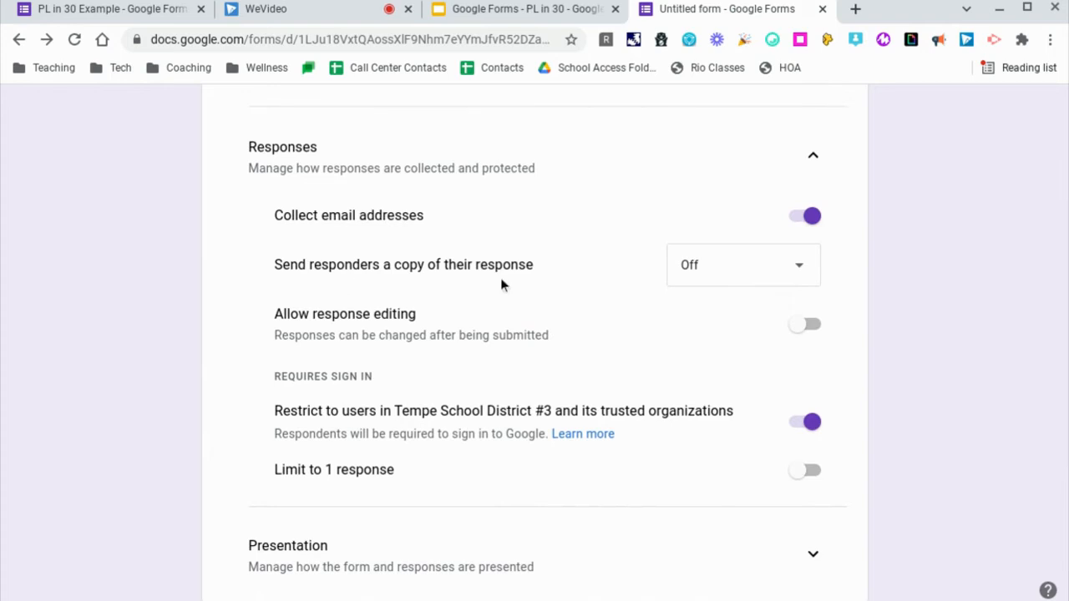
{"action": "scroll", "coordinate": [728, 278], "scroll_direction": "down", "scroll_amount": 1}
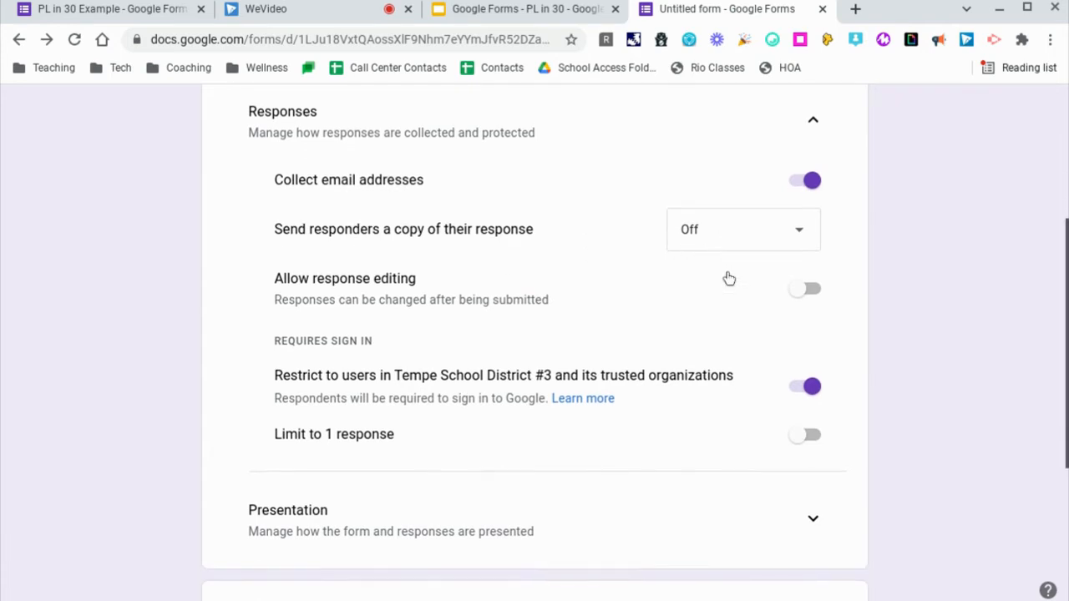
- Switch response editing on and back off, and limit respondents to 1 response
{"action": "left_click", "coordinate": [806, 299]}
{"action": "left_click", "coordinate": [812, 291]}
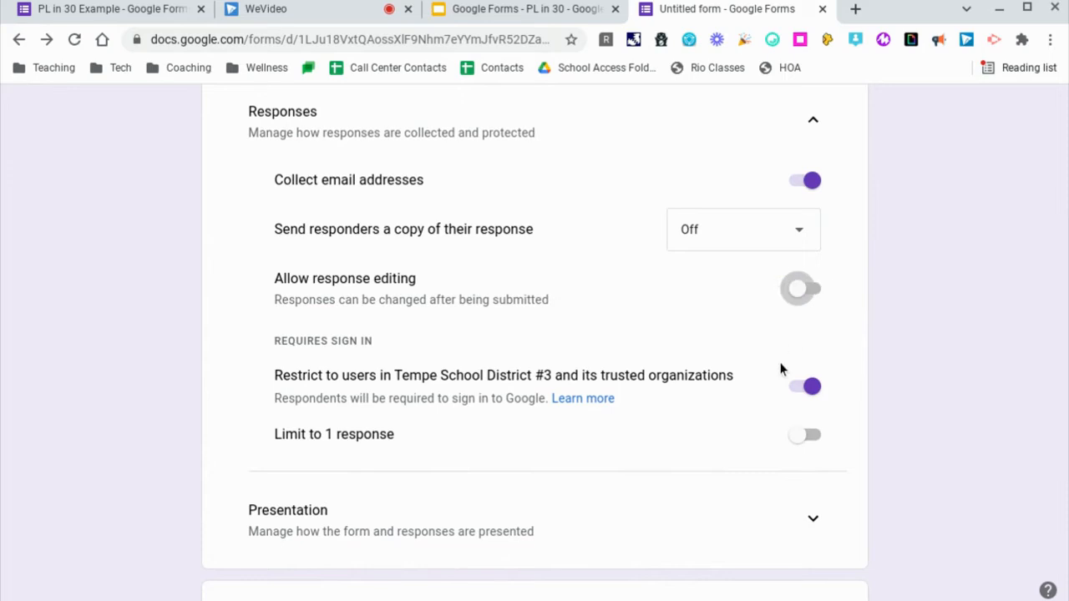
{"action": "scroll", "coordinate": [780, 370], "scroll_direction": "down", "scroll_amount": 1}
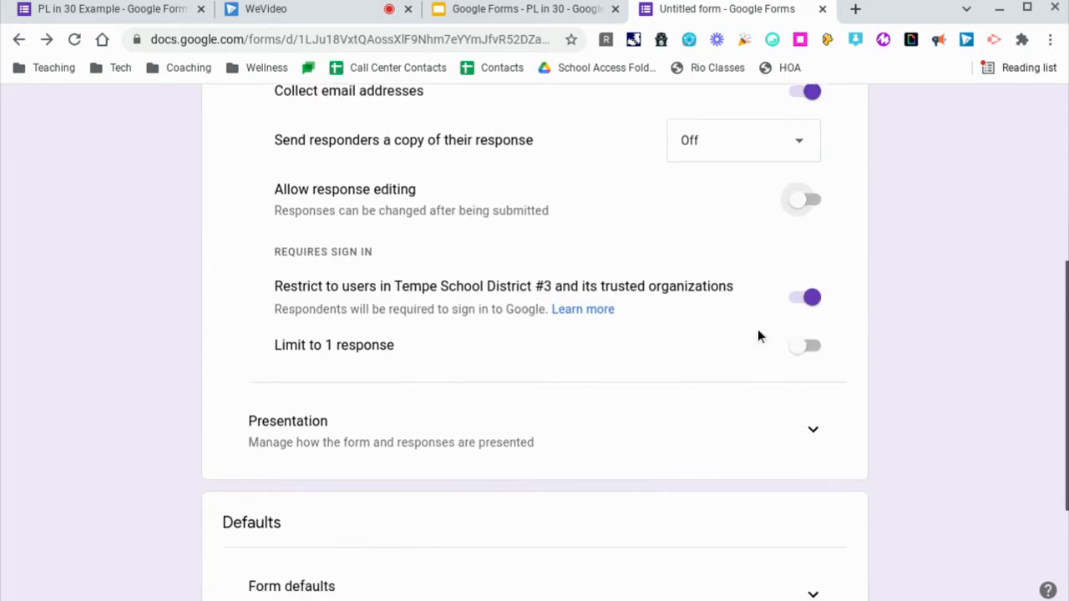
{"action": "left_click", "coordinate": [806, 346]}
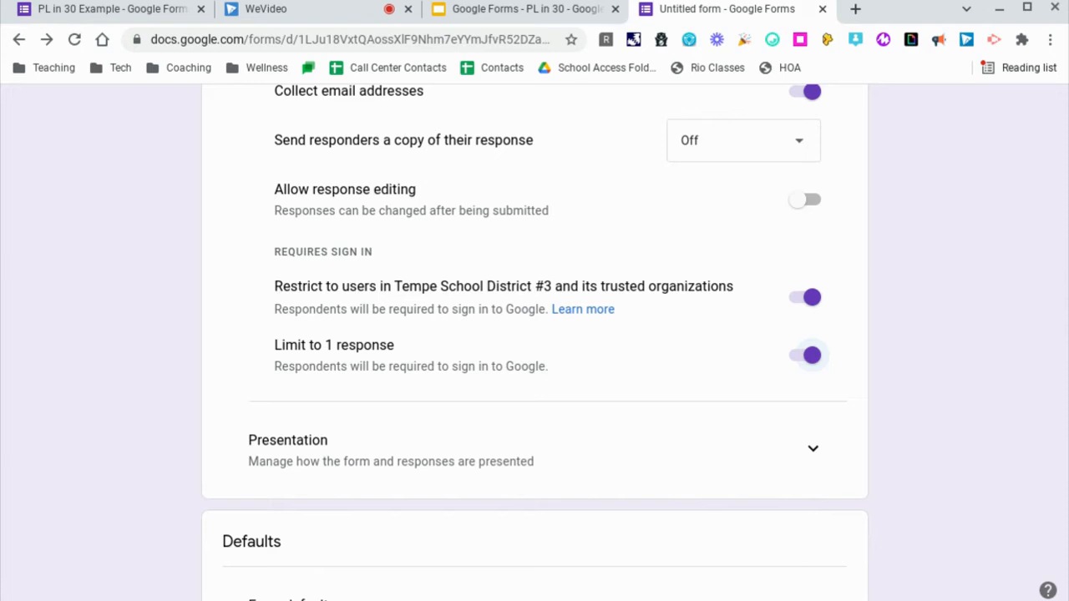
{"action": "left_click", "coordinate": [812, 357]}
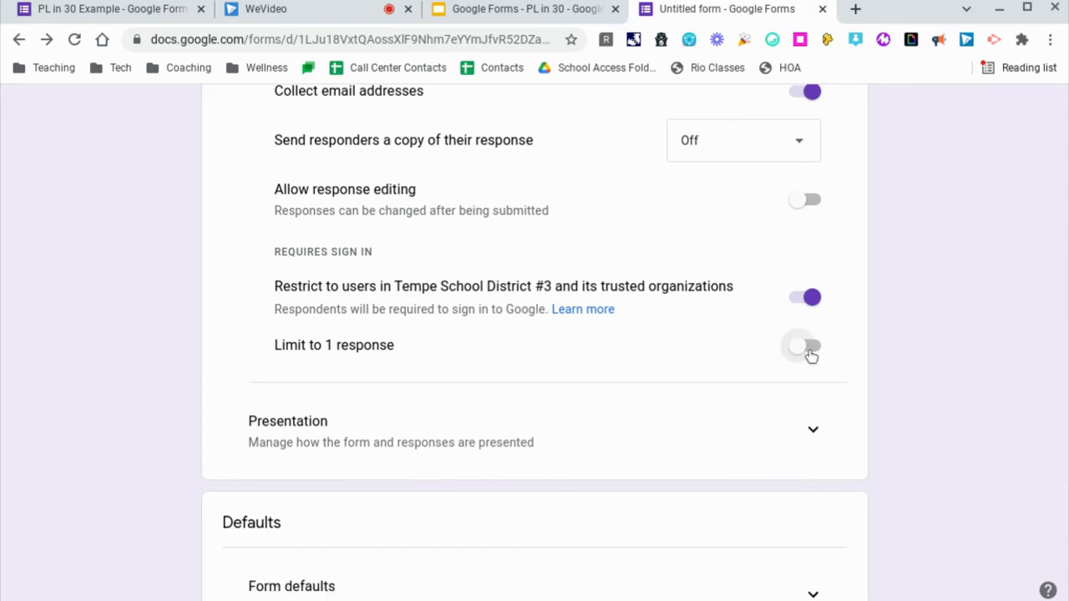
{"action": "left_click", "coordinate": [807, 346]}
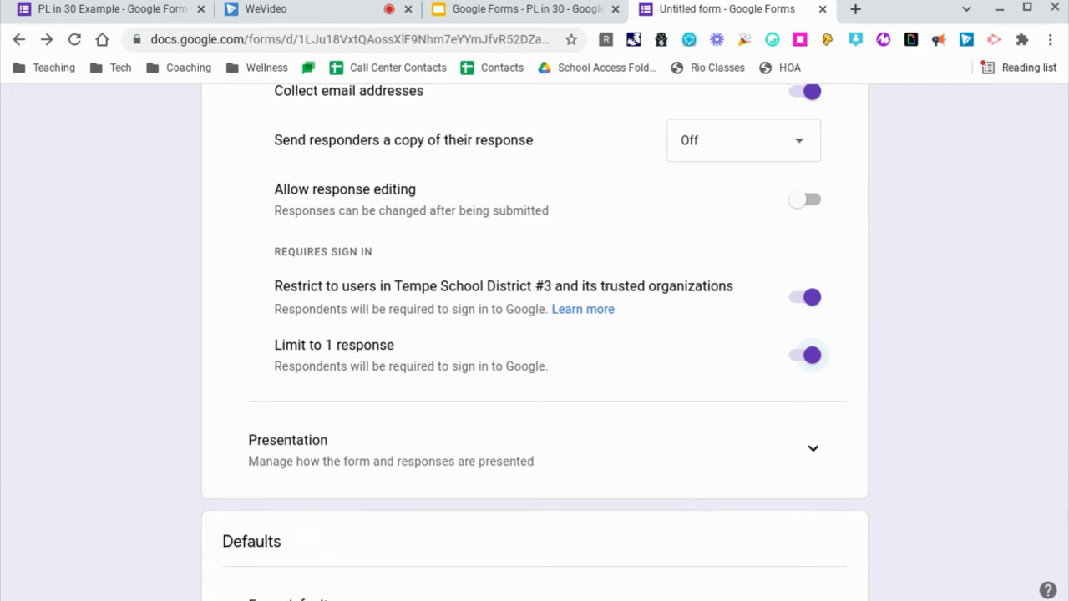
- Enable the progress bar and shuffled question order in the form's presentation settings
{"action": "left_click", "coordinate": [809, 449]}
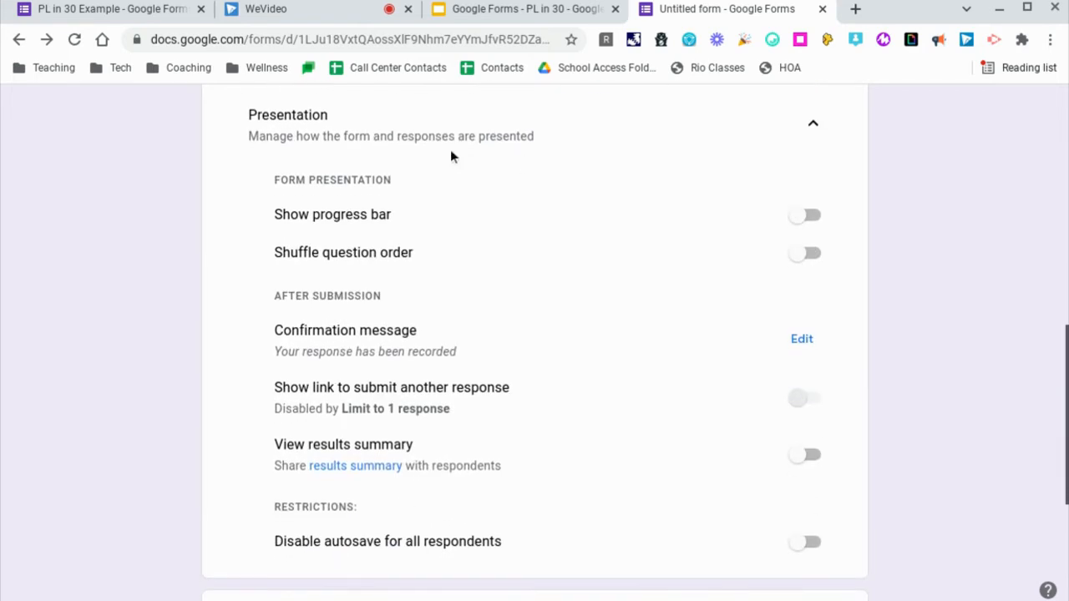
{"action": "scroll", "coordinate": [609, 404], "scroll_direction": "up", "scroll_amount": 1}
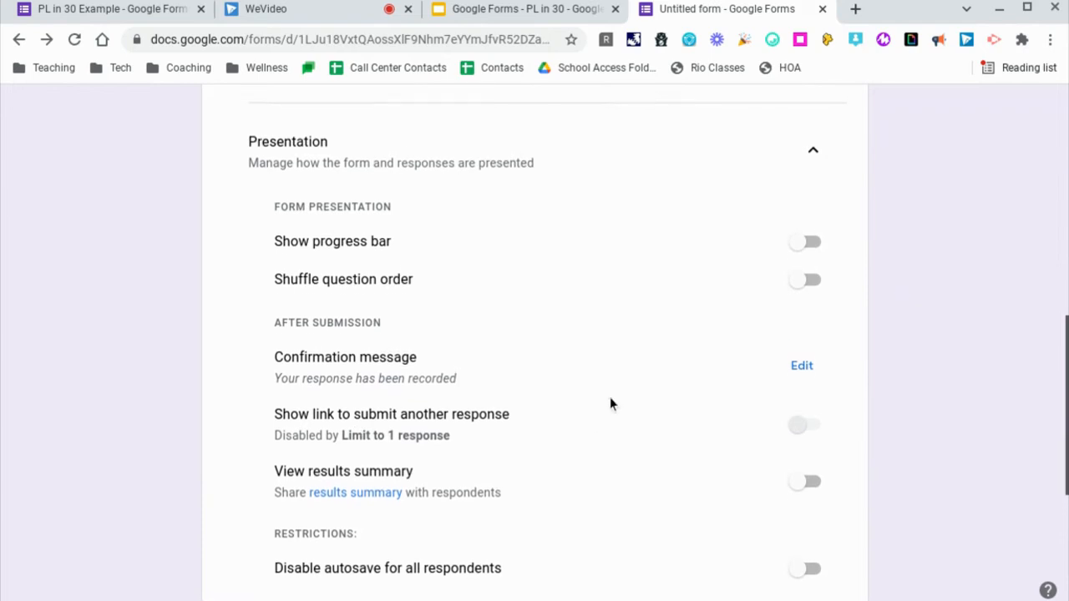
{"action": "scroll", "coordinate": [609, 403], "scroll_direction": "down", "scroll_amount": 1}
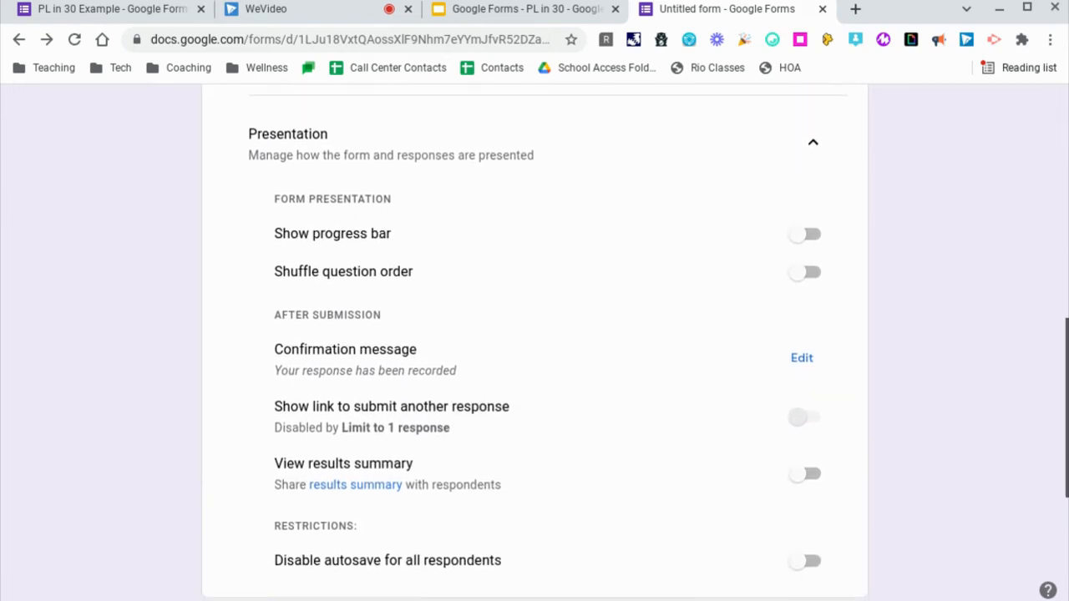
{"action": "left_click", "coordinate": [806, 235]}
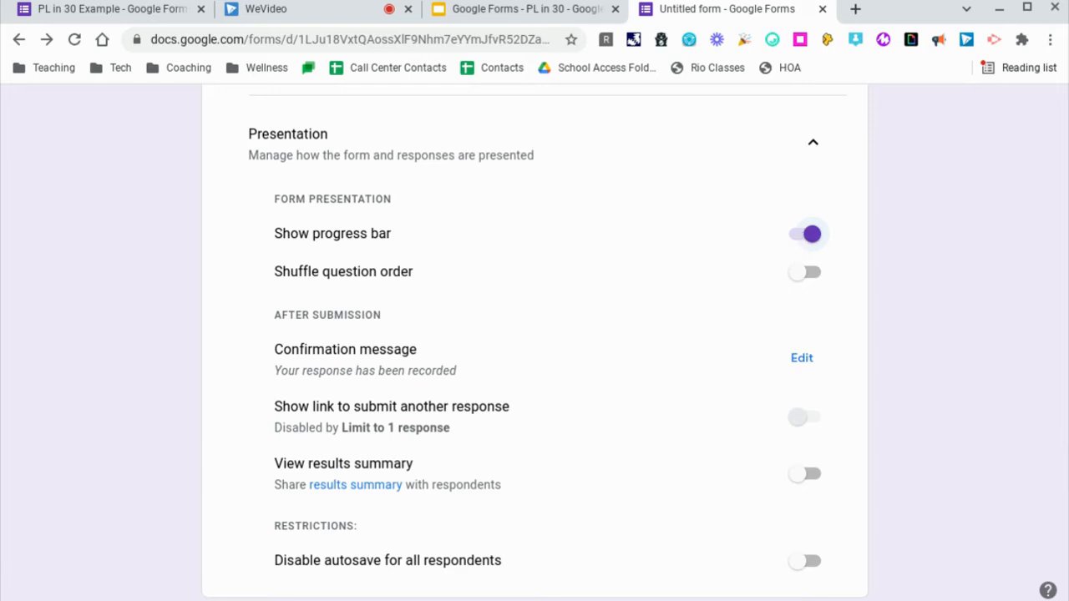
{"action": "left_click", "coordinate": [809, 275]}
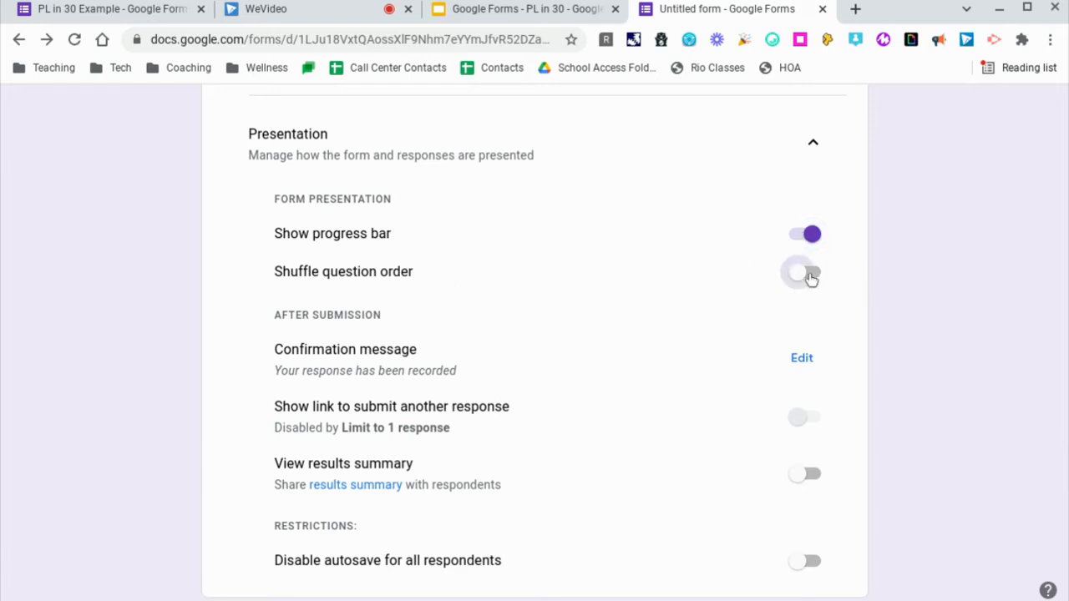
{"action": "scroll", "coordinate": [608, 390], "scroll_direction": "down", "scroll_amount": 1}
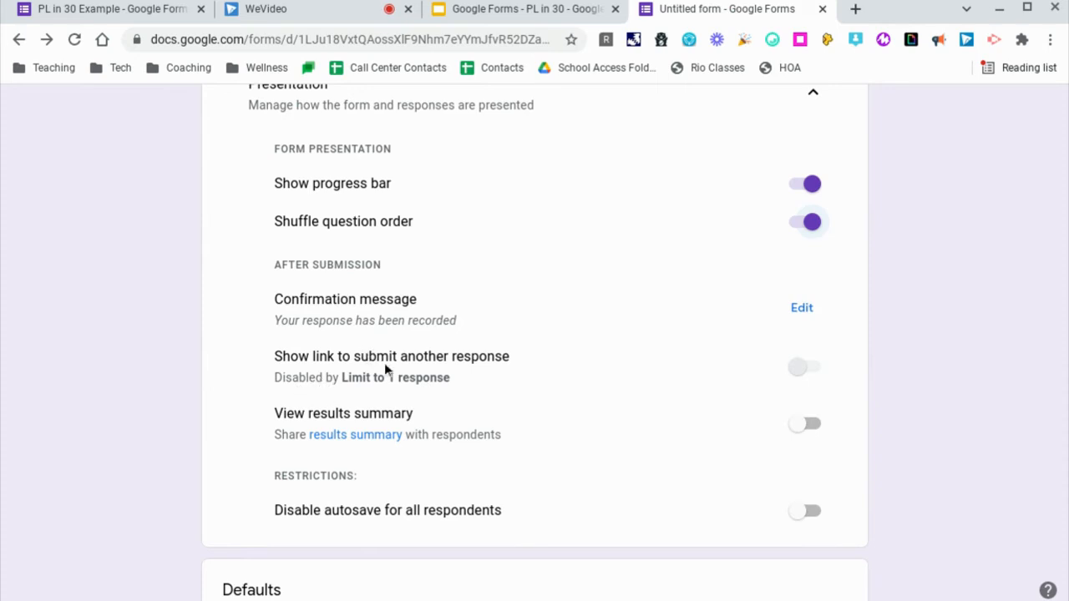
- Turn on collecting email addresses by default in the form defaults
{"action": "scroll", "coordinate": [474, 388], "scroll_direction": "down", "scroll_amount": 1}
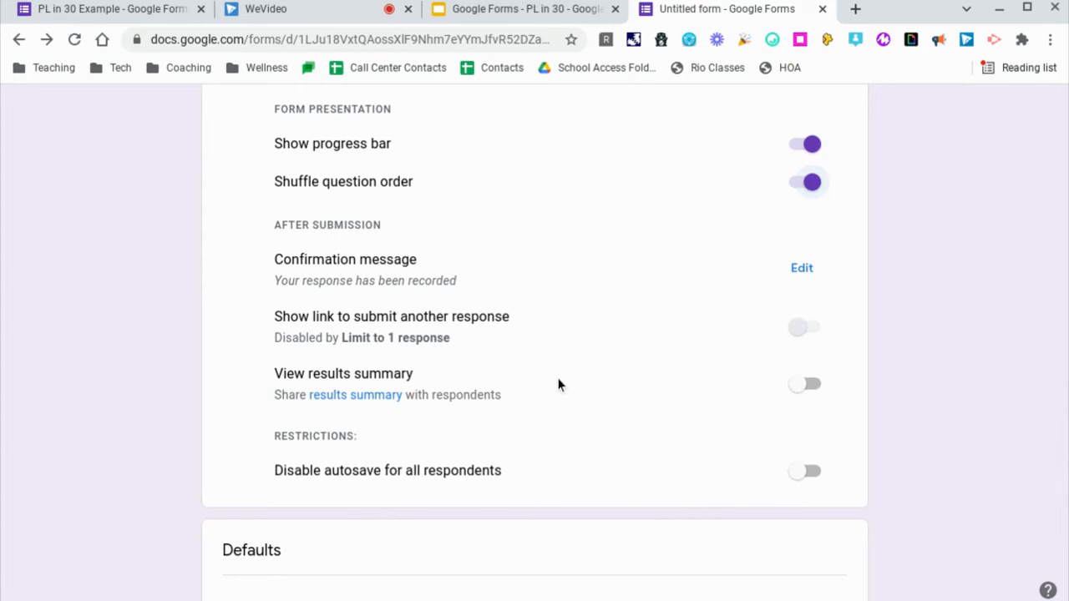
{"action": "scroll", "coordinate": [535, 343], "scroll_direction": "down", "scroll_amount": 2}
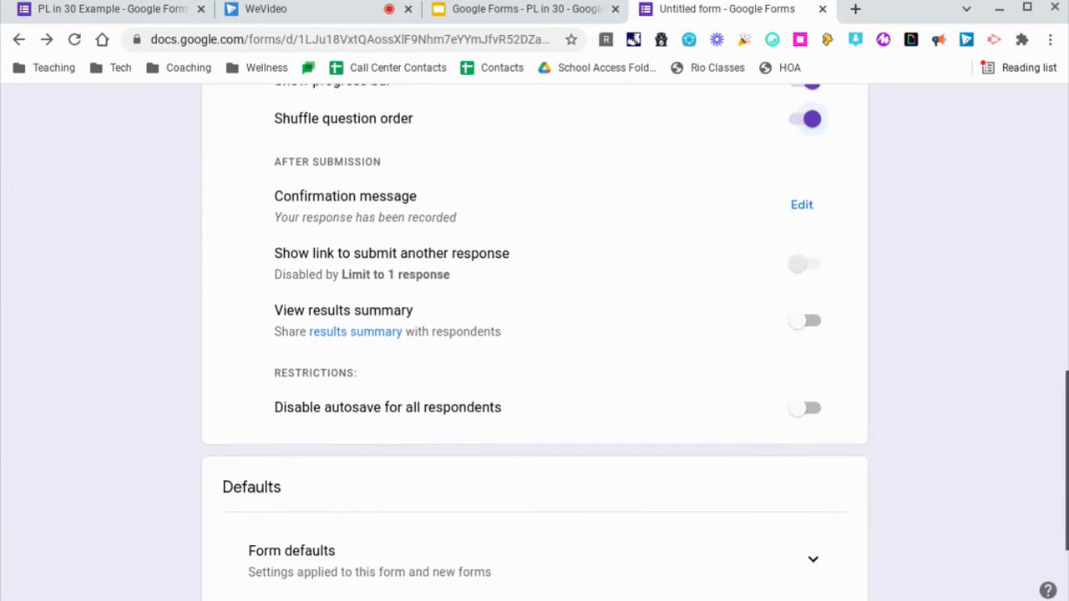
{"action": "scroll", "coordinate": [535, 342], "scroll_direction": "down", "scroll_amount": 1}
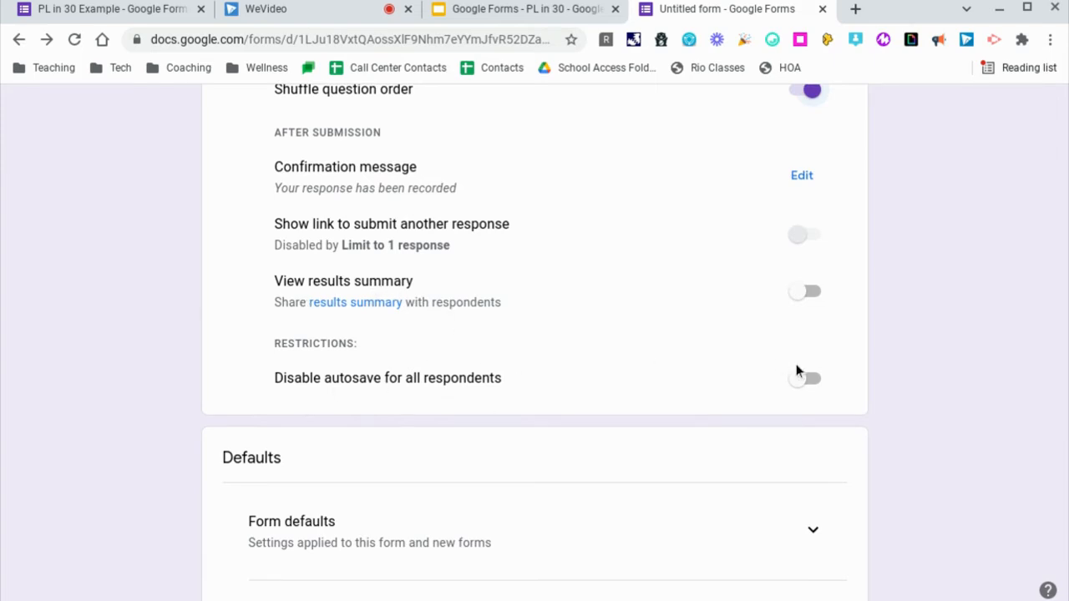
{"action": "scroll", "coordinate": [696, 401], "scroll_direction": "down", "scroll_amount": 1}
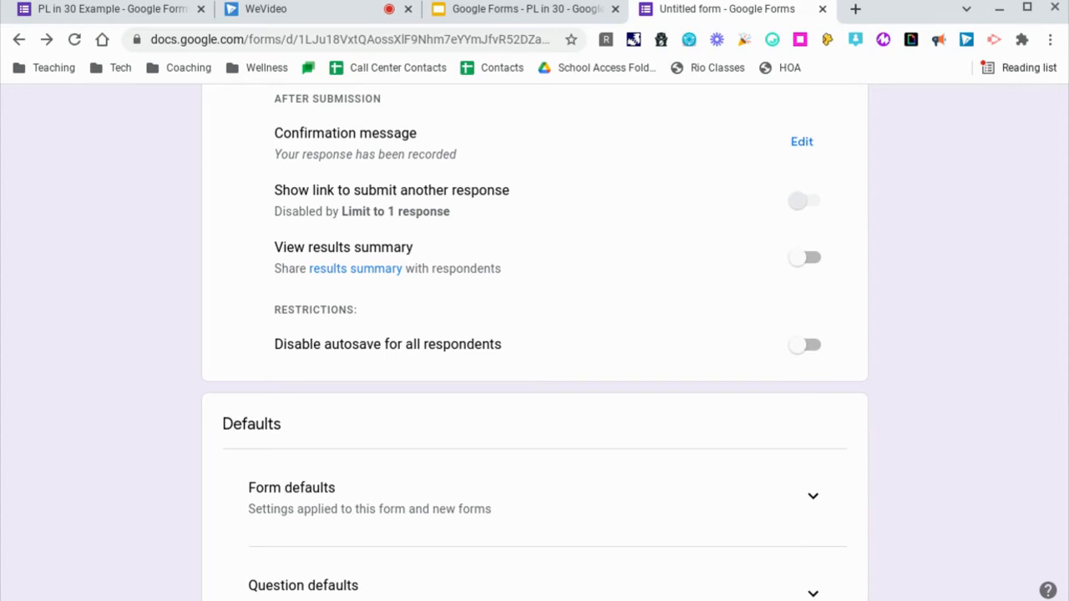
{"action": "scroll", "coordinate": [810, 379], "scroll_direction": "down", "scroll_amount": 2}
{"action": "left_click", "coordinate": [815, 388]}
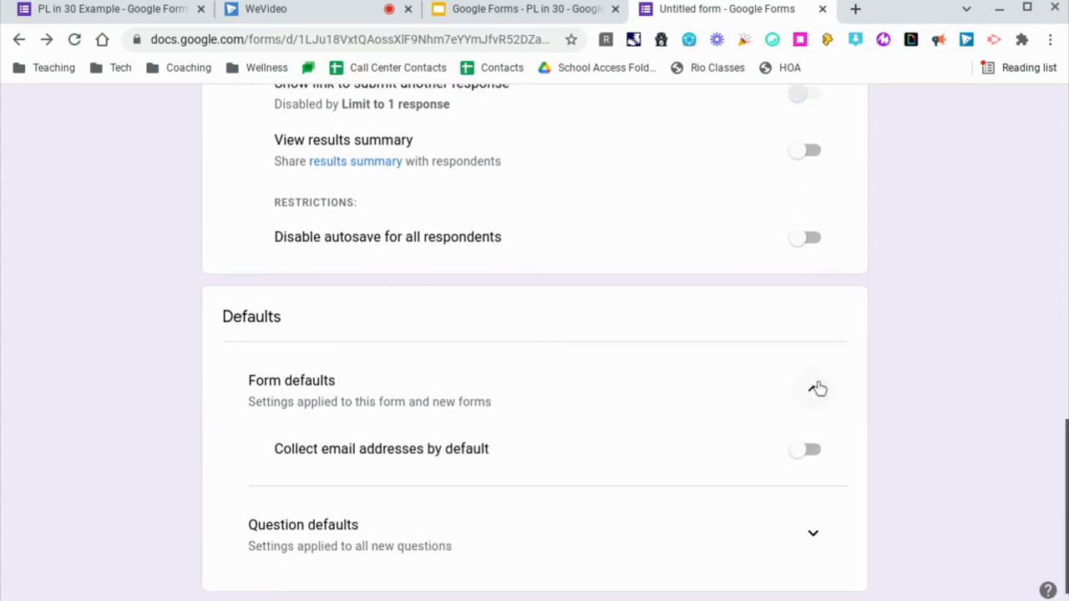
{"action": "scroll", "coordinate": [818, 388], "scroll_direction": "down", "scroll_amount": 1}
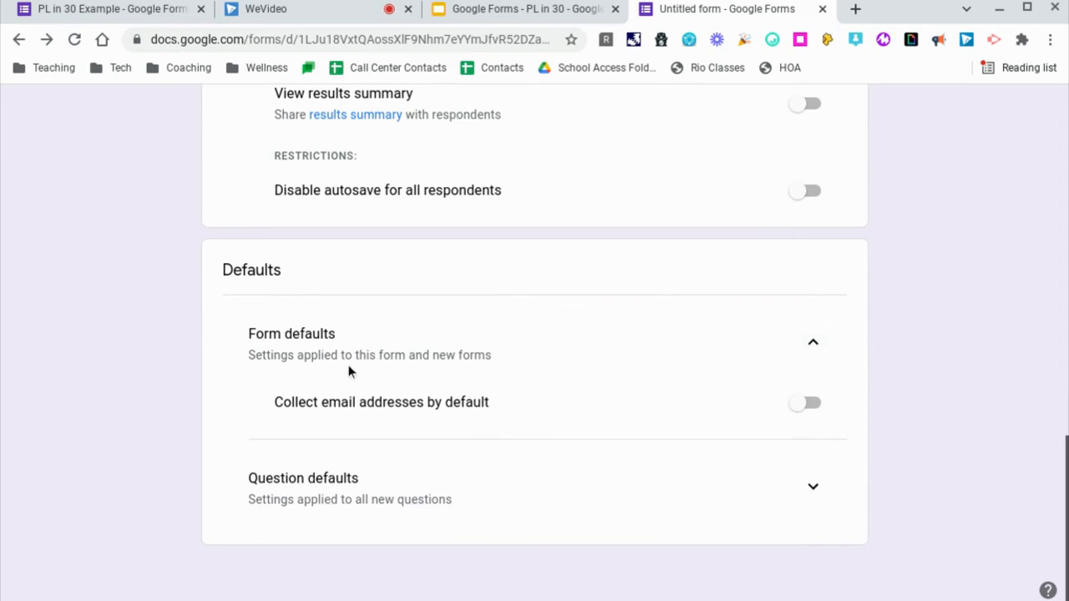
{"action": "left_click", "coordinate": [807, 403]}
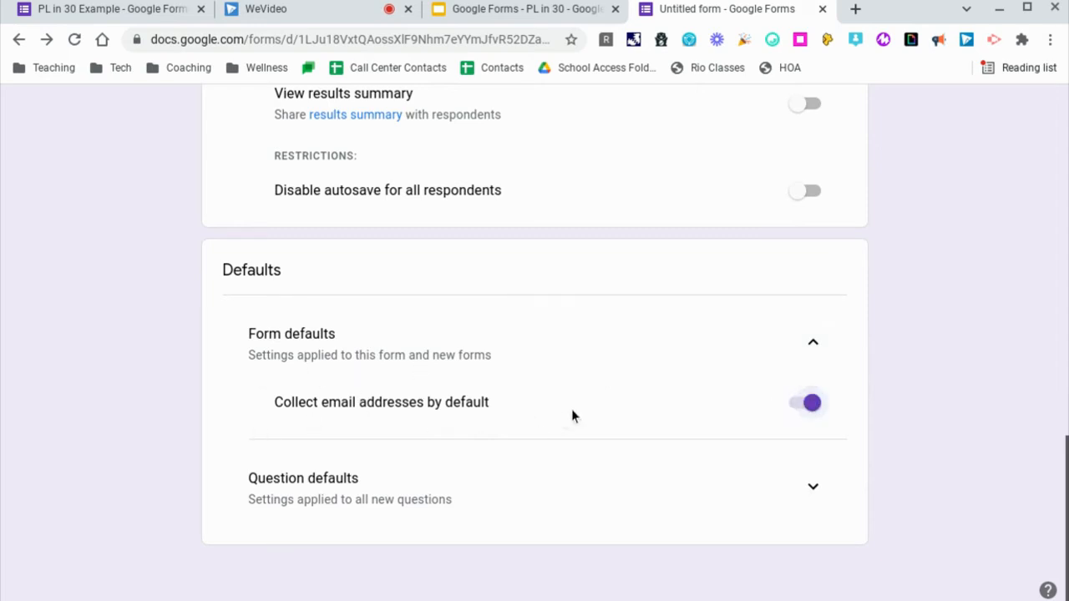
- Make questions required by default in the question defaults
{"action": "left_click", "coordinate": [812, 487]}
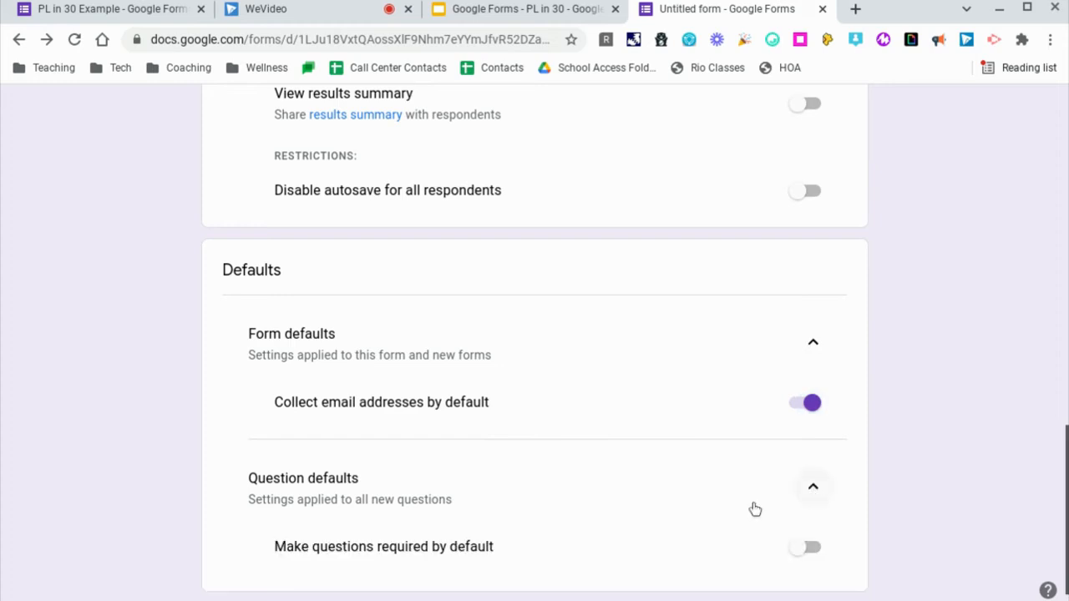
{"action": "scroll", "coordinate": [582, 480], "scroll_direction": "down", "scroll_amount": 1}
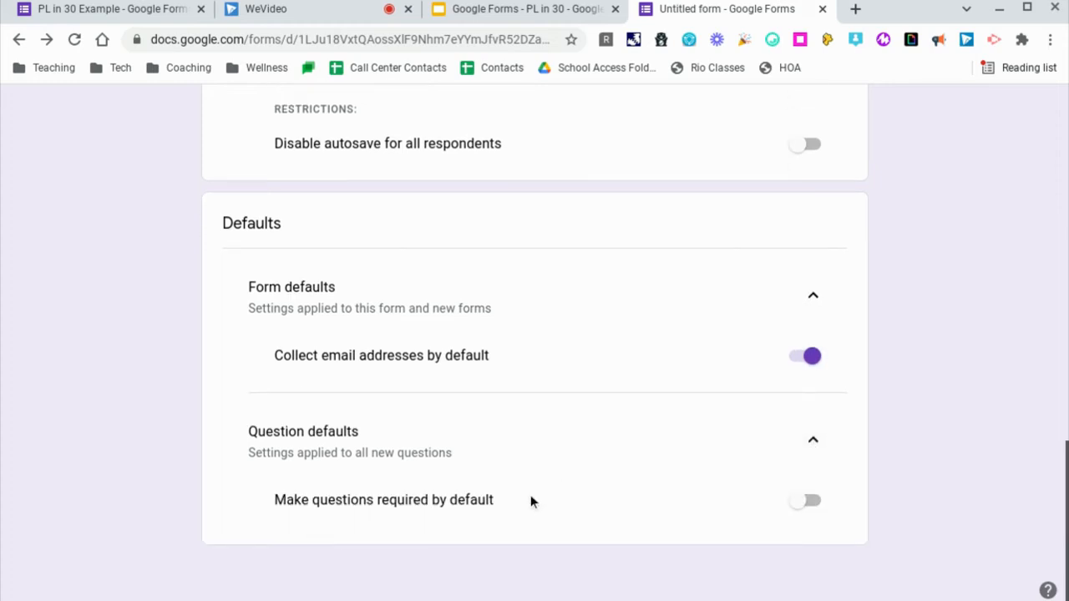
{"action": "left_click", "coordinate": [803, 502]}
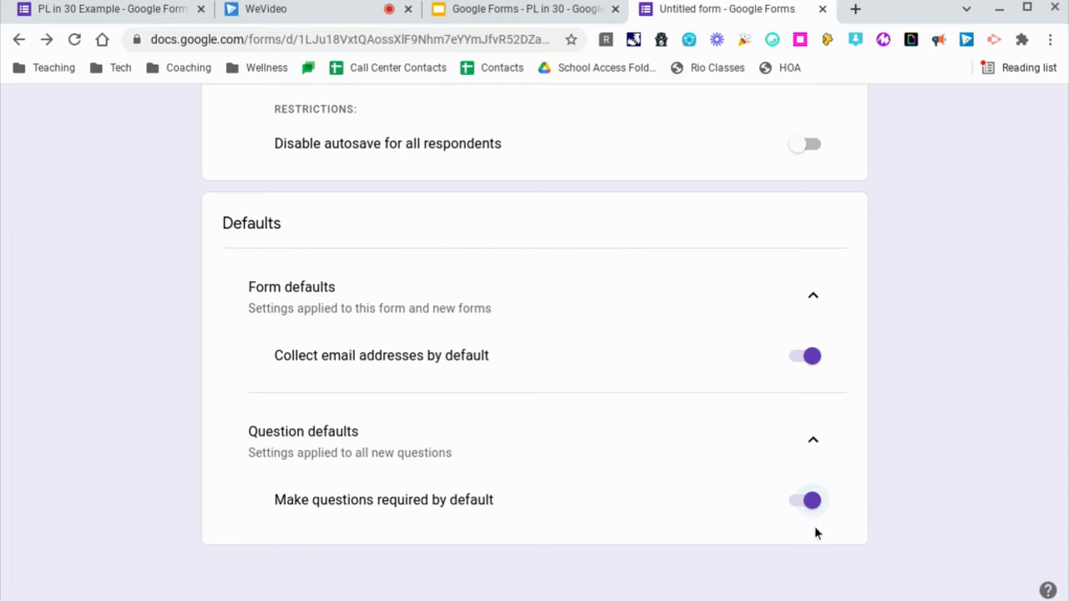
- Open the theme options, examine the header, theme color, background color and font style choices, and close them
{"action": "scroll", "coordinate": [915, 469], "scroll_direction": "up", "scroll_amount": 15}
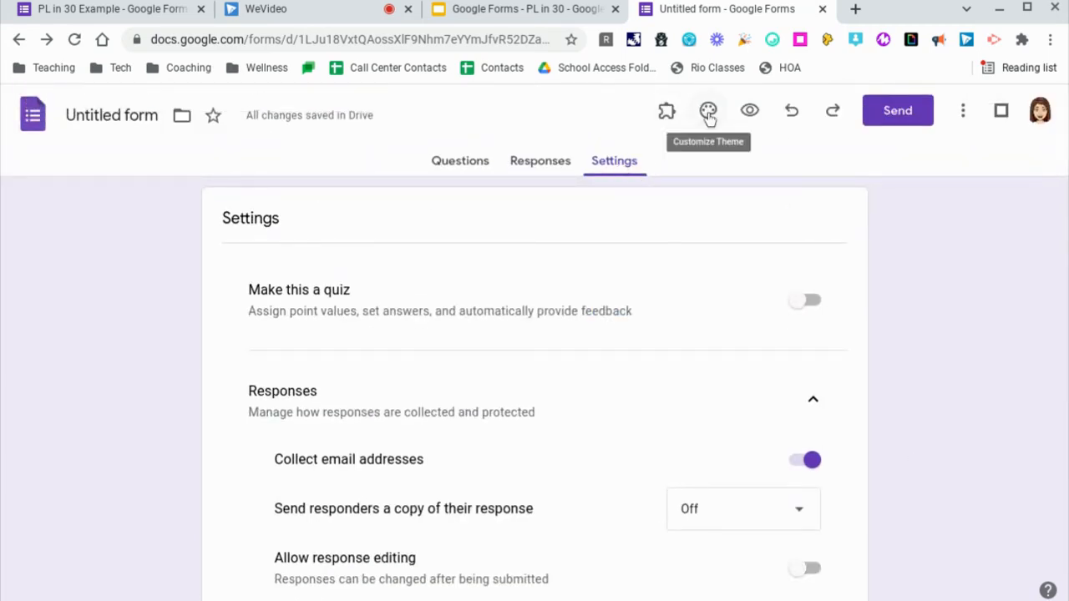
{"action": "left_click", "coordinate": [708, 114]}
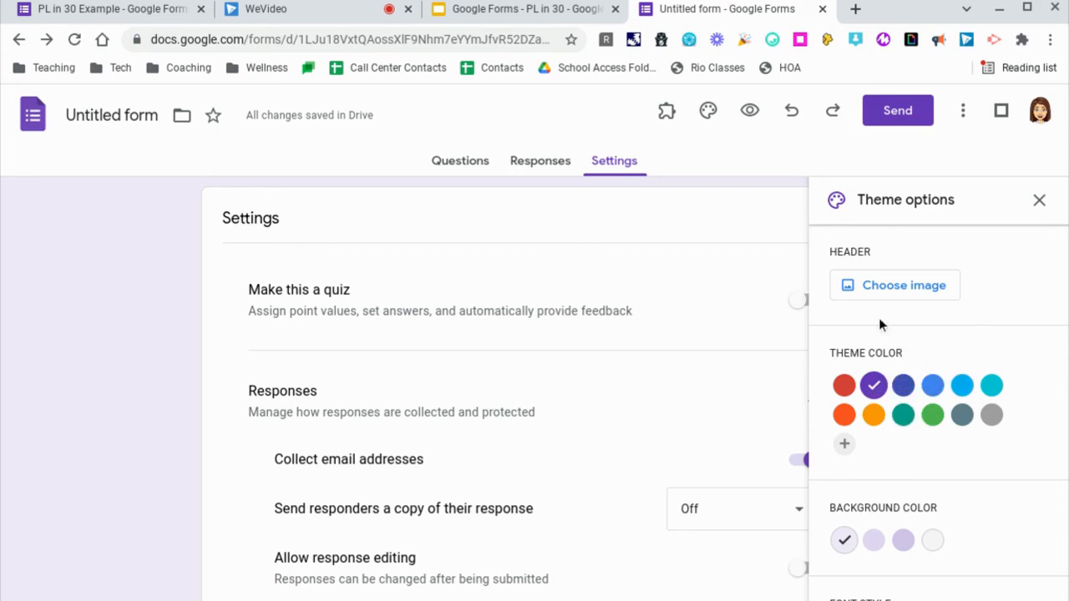
{"action": "scroll", "coordinate": [841, 301], "scroll_direction": "down", "scroll_amount": 2}
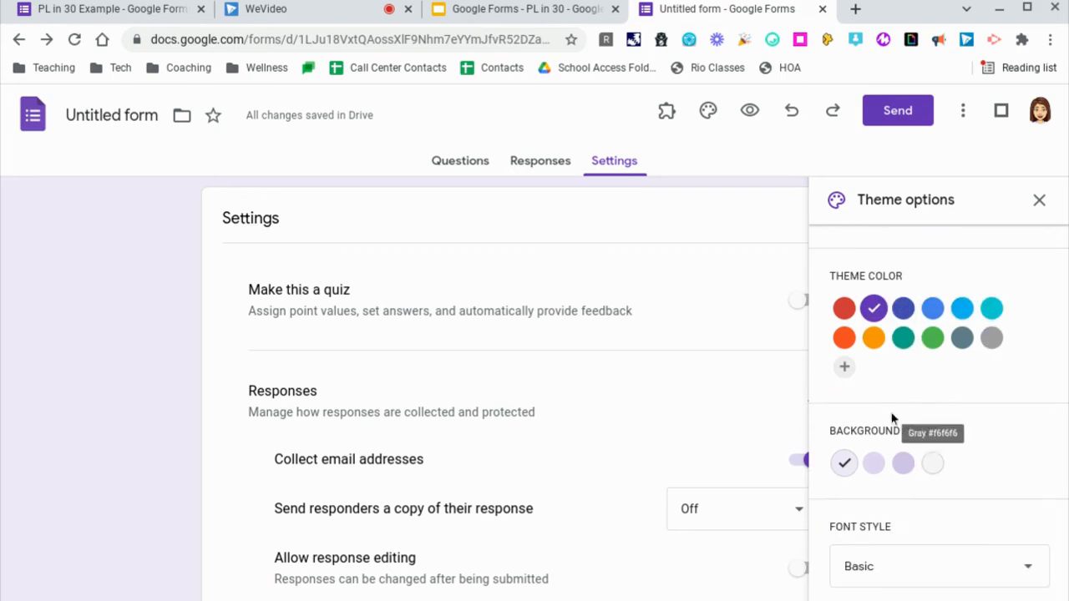
{"action": "left_click", "coordinate": [1038, 201]}
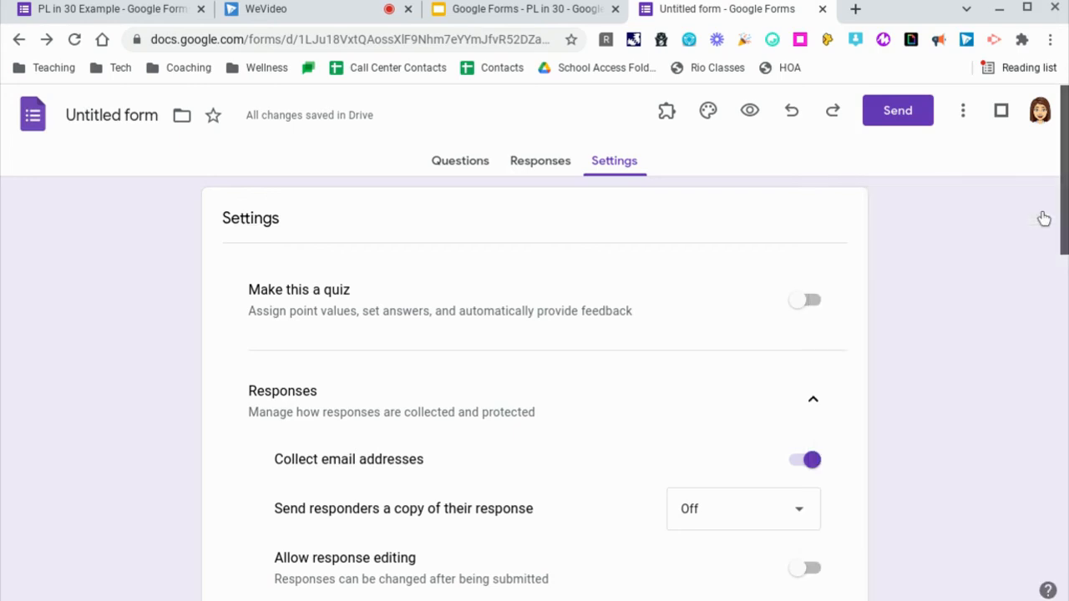
- Preview the Math Quiz as a respondent through both pages, and return to editing the form
{"action": "left_click", "coordinate": [751, 116]}
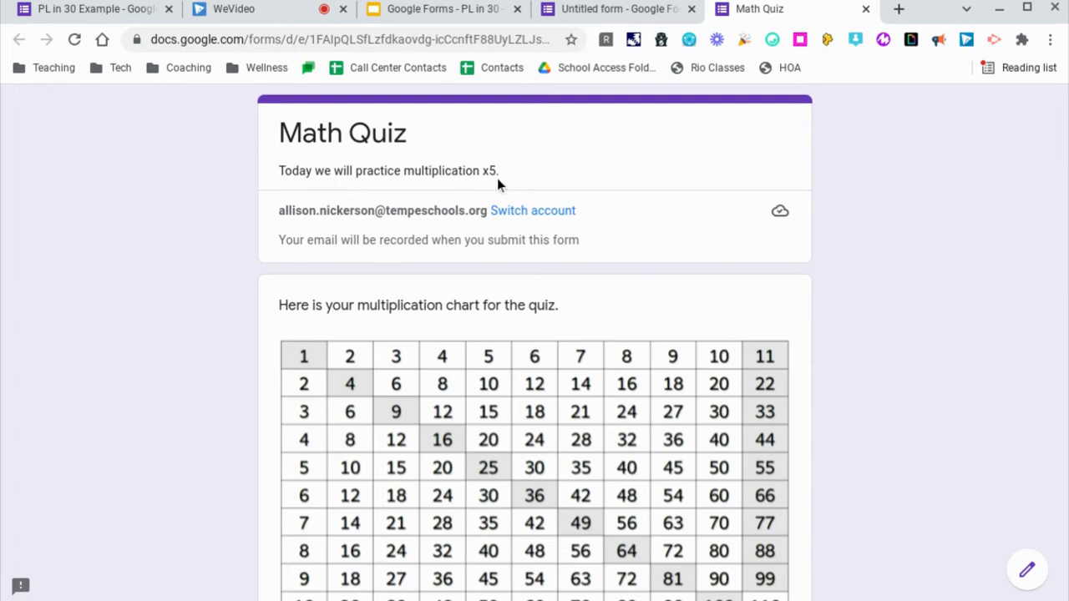
{"action": "scroll", "coordinate": [253, 352], "scroll_direction": "down", "scroll_amount": 2}
{"action": "scroll", "coordinate": [252, 349], "scroll_direction": "down", "scroll_amount": 5}
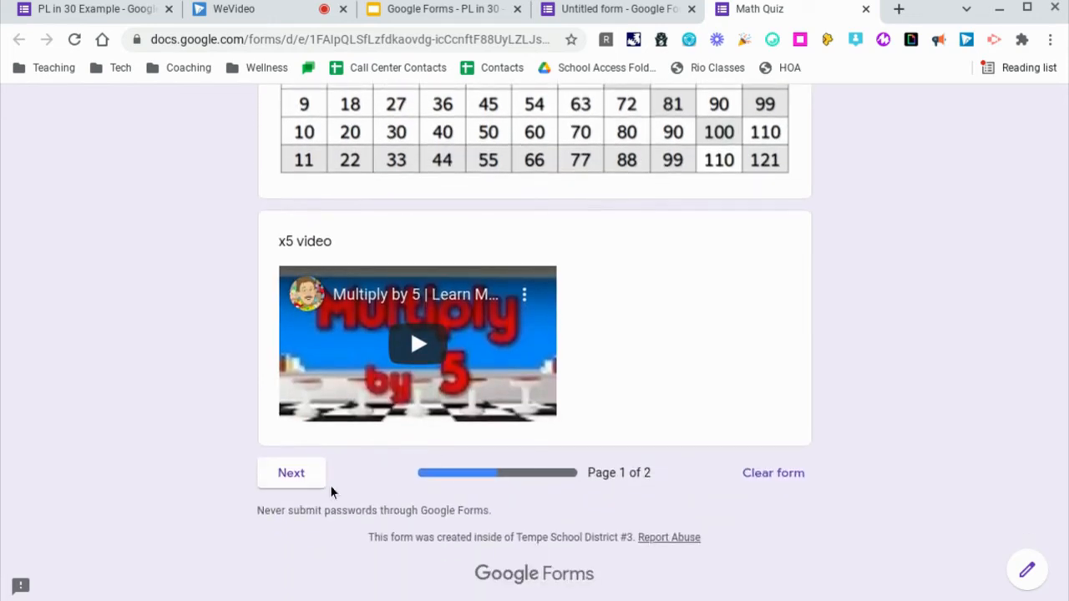
{"action": "left_click", "coordinate": [313, 487]}
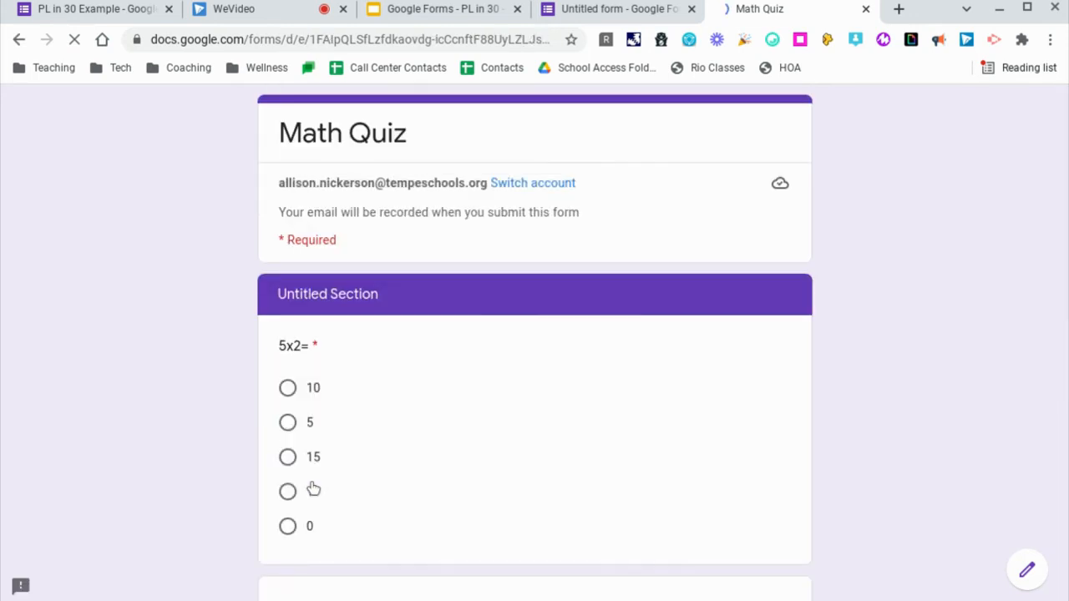
{"action": "scroll", "coordinate": [313, 487], "scroll_direction": "down", "scroll_amount": 5}
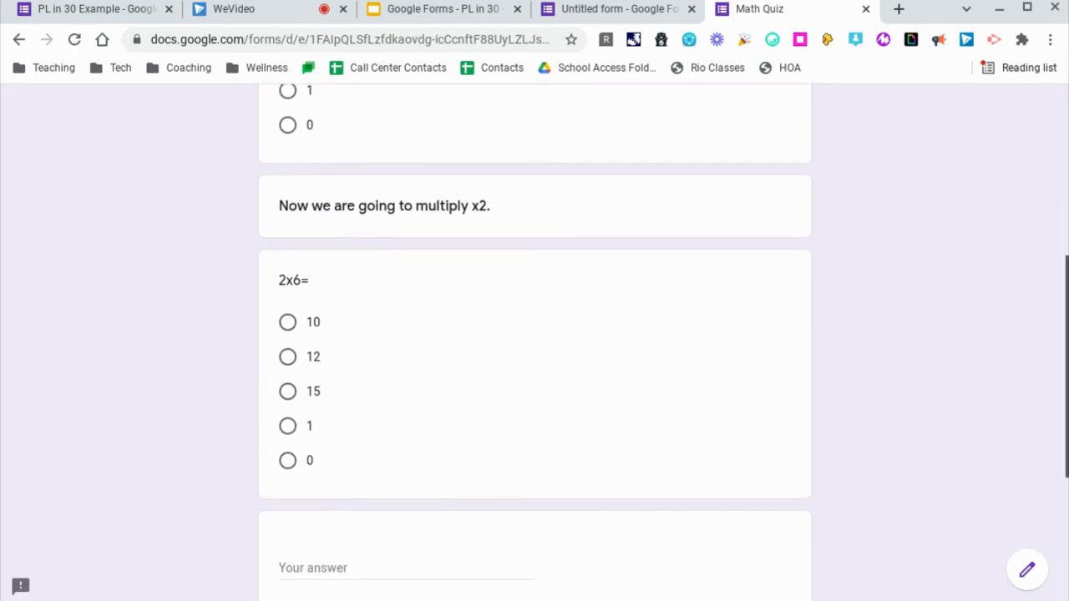
{"action": "scroll", "coordinate": [534, 334], "scroll_direction": "down", "scroll_amount": 4}
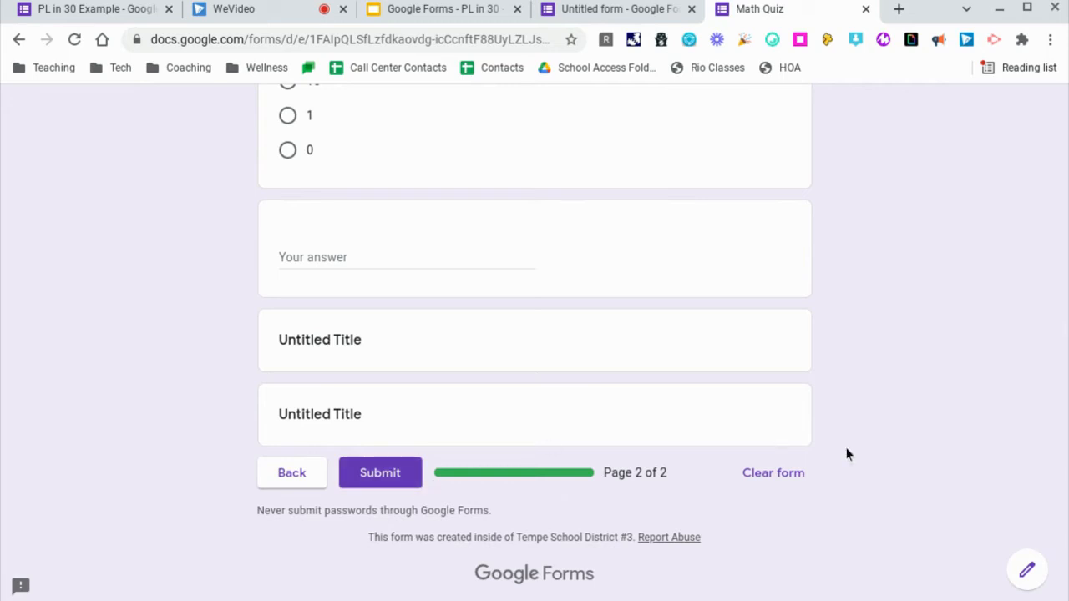
{"action": "left_click", "coordinate": [1026, 571]}
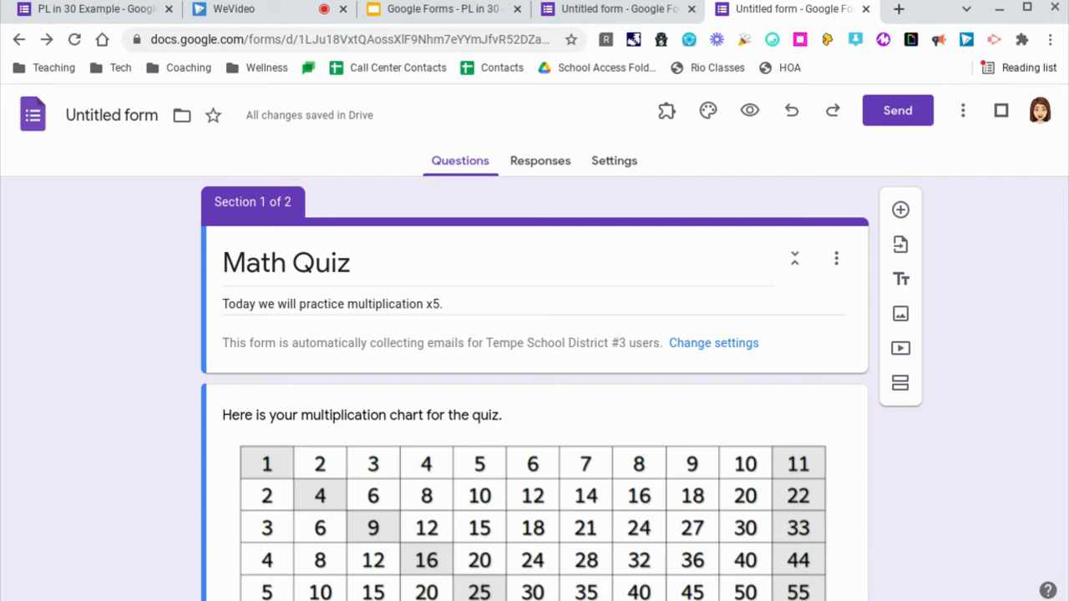
- Turn the form into a quiz and mark 10 as the correct answer to the 5x2= question
{"action": "left_click", "coordinate": [614, 165]}
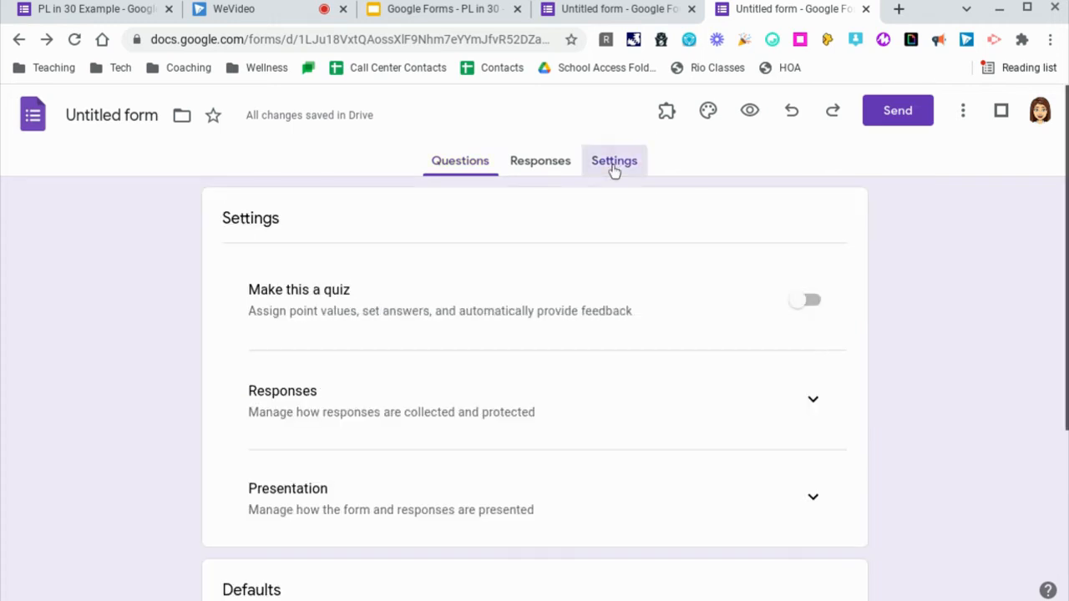
{"action": "left_click", "coordinate": [796, 306]}
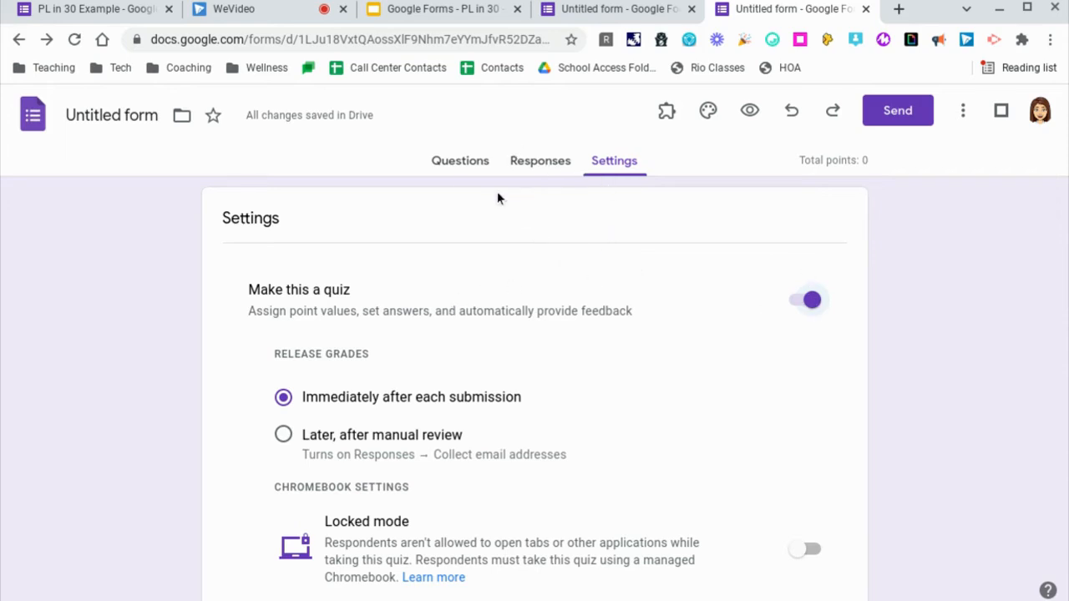
{"action": "left_click", "coordinate": [457, 167]}
{"action": "scroll", "coordinate": [515, 483], "scroll_direction": "down", "scroll_amount": 12}
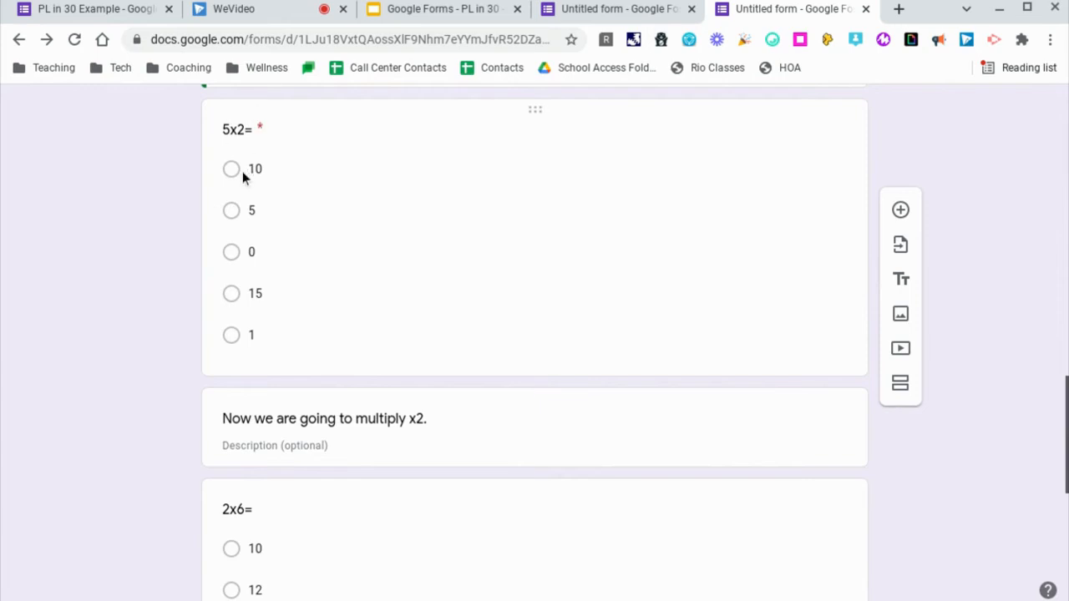
{"action": "left_click", "coordinate": [233, 201]}
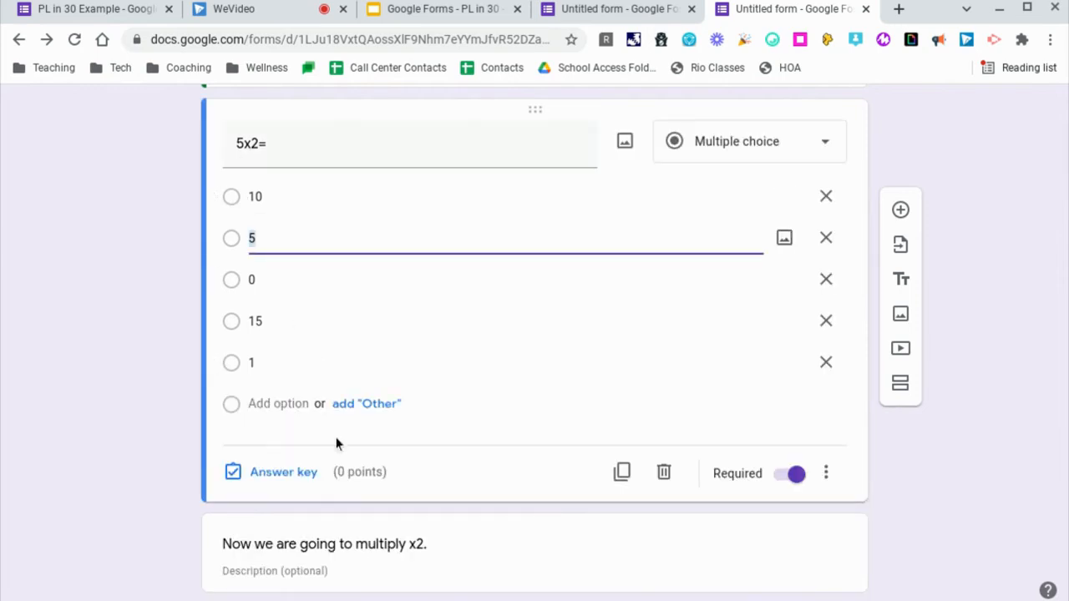
{"action": "left_click", "coordinate": [261, 478]}
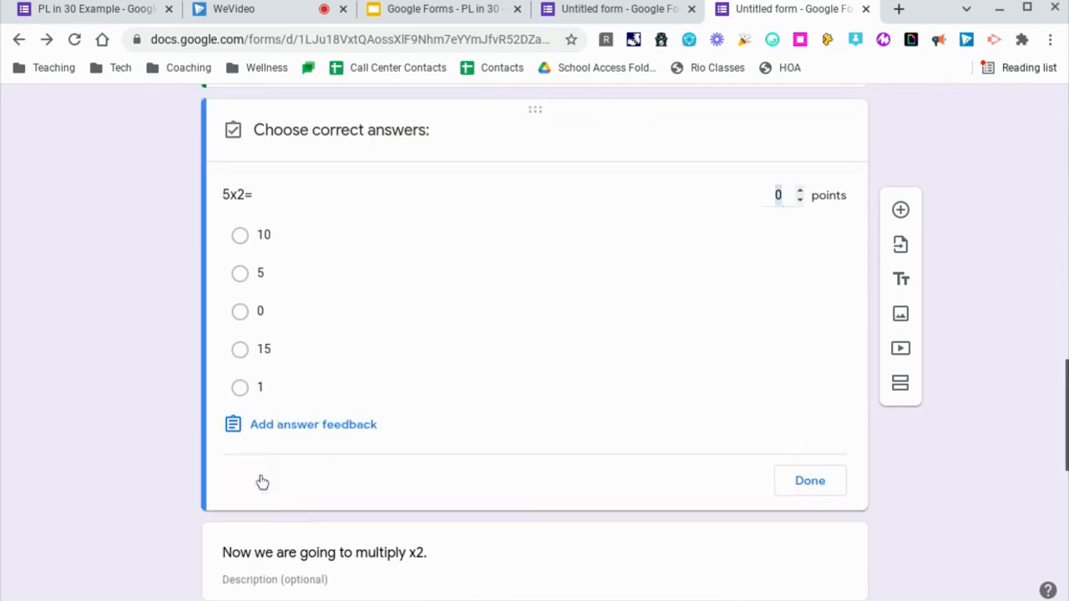
{"action": "left_click", "coordinate": [239, 236]}
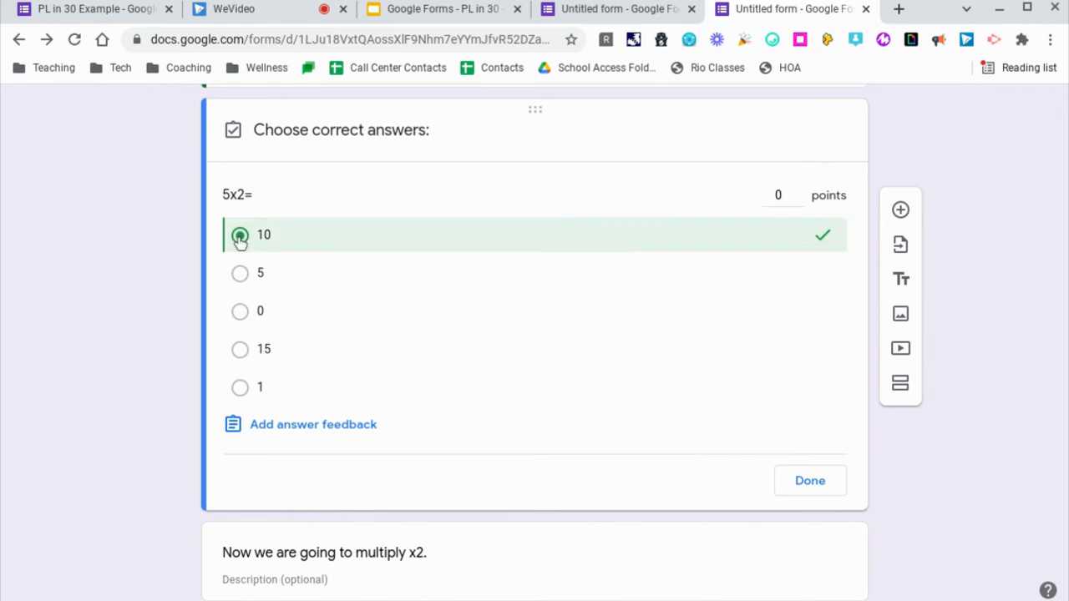
- Assign 2 points to the 5x2= question and finish its answer key
{"action": "left_click", "coordinate": [777, 195]}
{"action": "left_click", "coordinate": [799, 191]}
{"action": "left_click", "coordinate": [799, 191]}
{"action": "left_click", "coordinate": [949, 415]}
{"action": "left_click", "coordinate": [809, 482]}
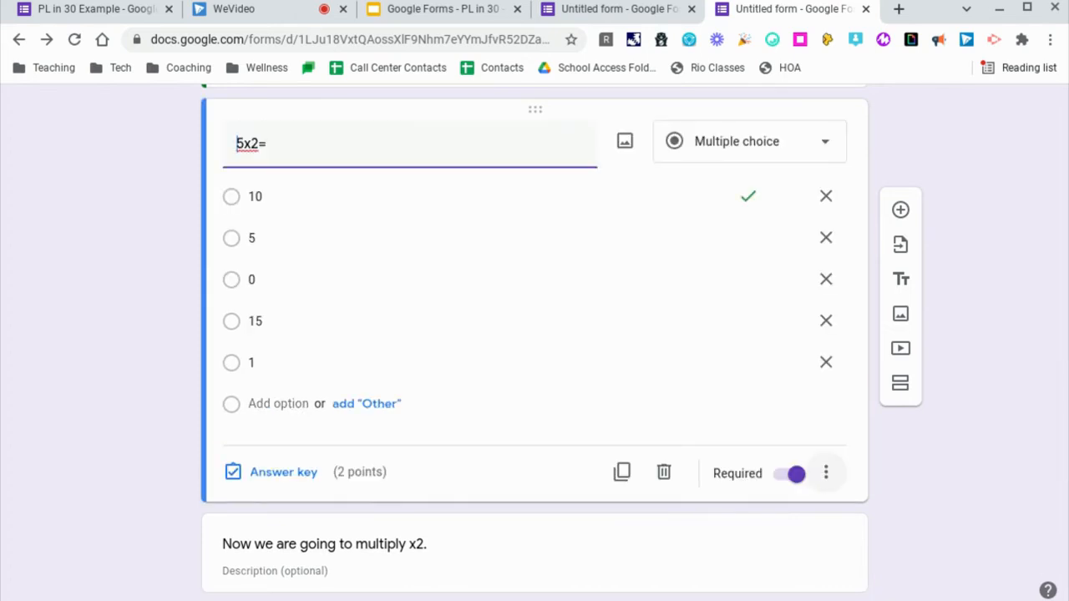
- Examine the quiz settings for grade release, locked mode, respondent visibility and default question points
{"action": "scroll", "coordinate": [572, 176], "scroll_direction": "up", "scroll_amount": 10}
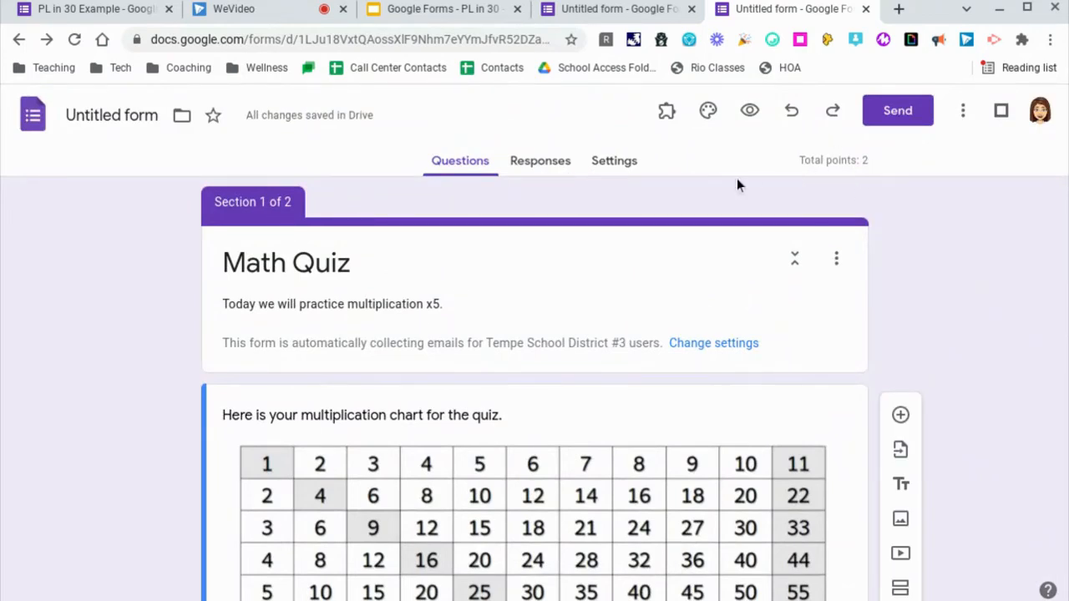
{"action": "left_click", "coordinate": [629, 167]}
{"action": "scroll", "coordinate": [607, 382], "scroll_direction": "down", "scroll_amount": 3}
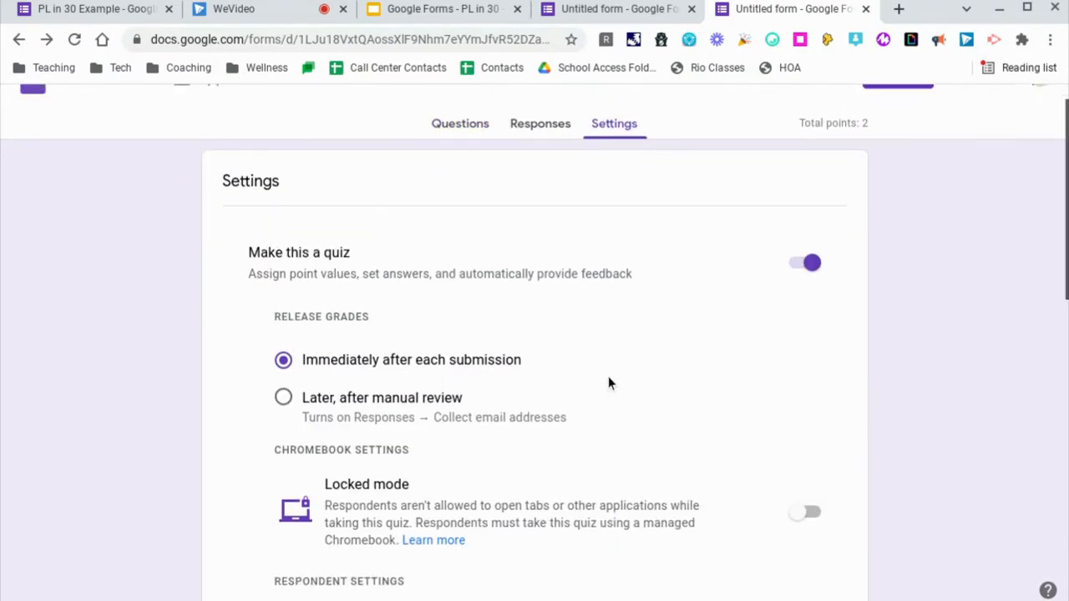
{"action": "scroll", "coordinate": [608, 378], "scroll_direction": "down", "scroll_amount": 1}
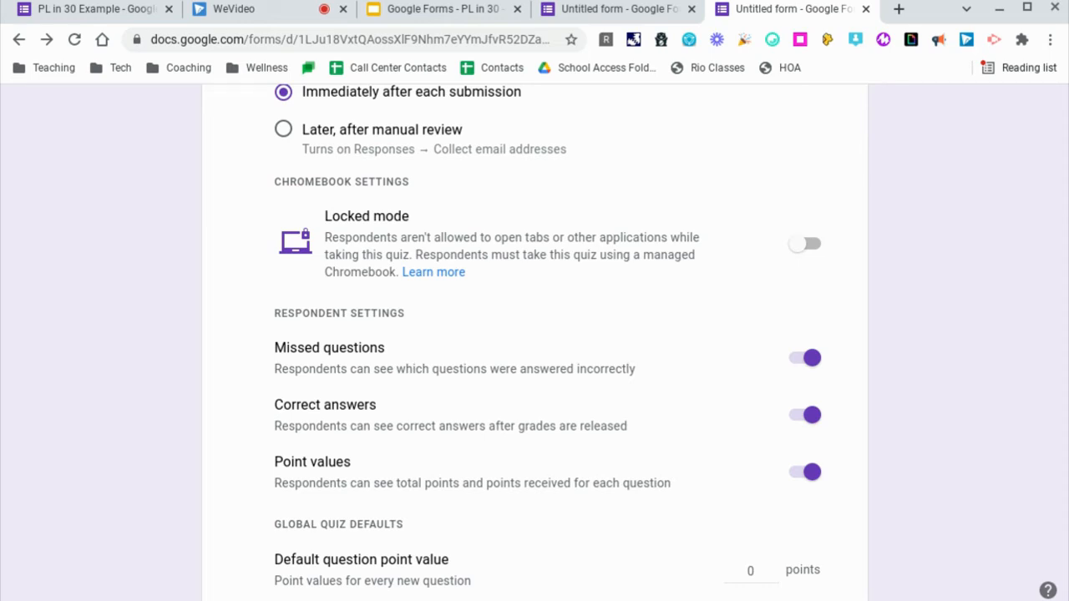
{"action": "scroll", "coordinate": [612, 321], "scroll_direction": "down", "scroll_amount": 3}
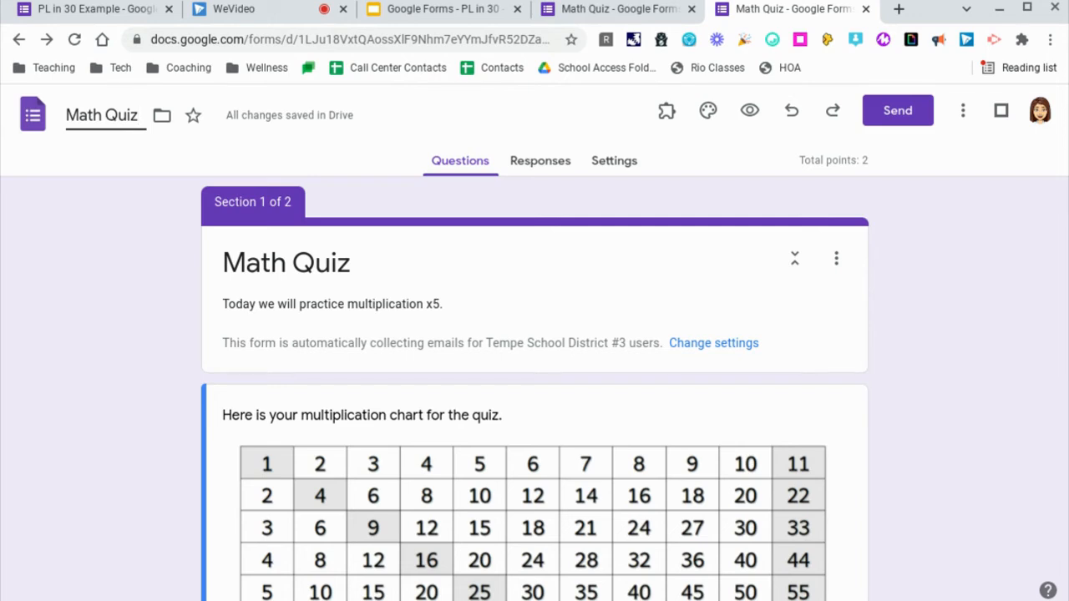
- Switch to the PL in 30 Example form, look over its questions and open "What is your favorite food?" for editing
{"action": "left_click", "coordinate": [96, 9]}
{"action": "left_click", "coordinate": [519, 382]}
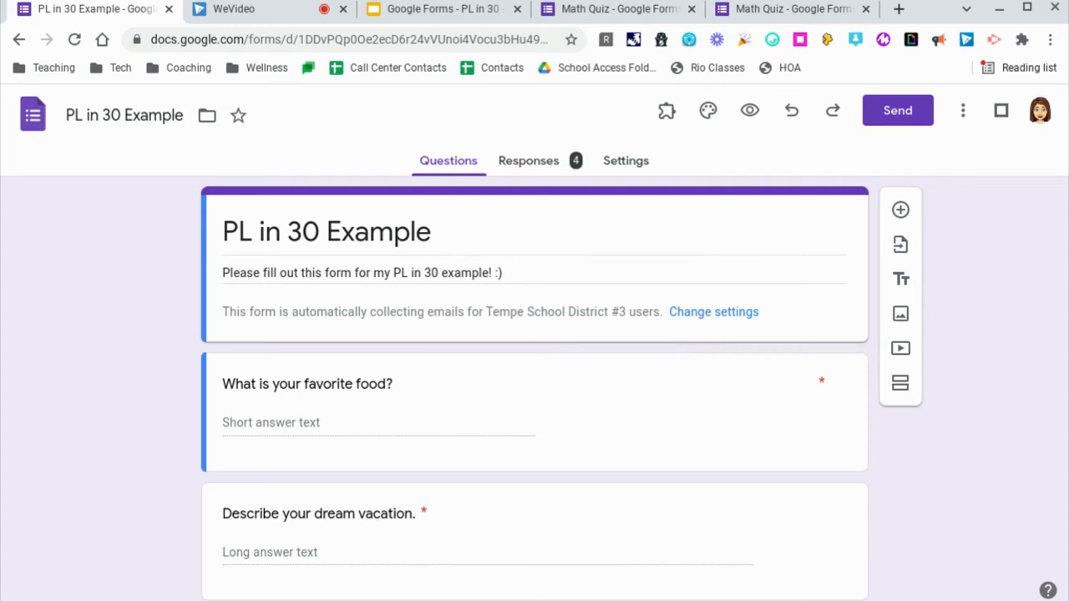
{"action": "scroll", "coordinate": [535, 342], "scroll_direction": "down", "scroll_amount": 1}
{"action": "scroll", "coordinate": [534, 342], "scroll_direction": "up", "scroll_amount": 1}
{"action": "scroll", "coordinate": [534, 342], "scroll_direction": "down", "scroll_amount": 1}
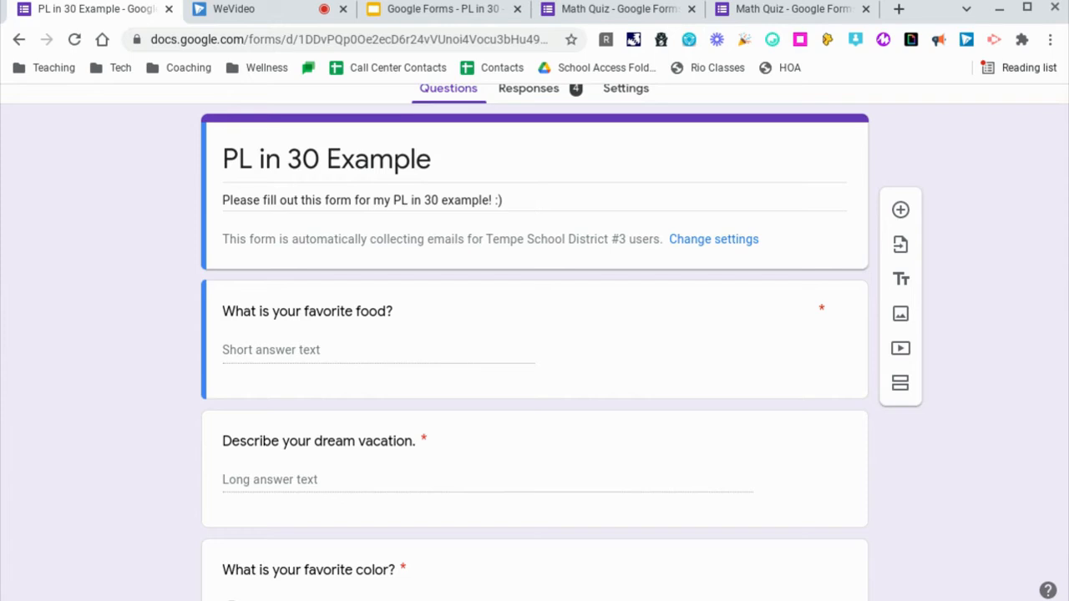
{"action": "scroll", "coordinate": [167, 280], "scroll_direction": "down", "scroll_amount": 1}
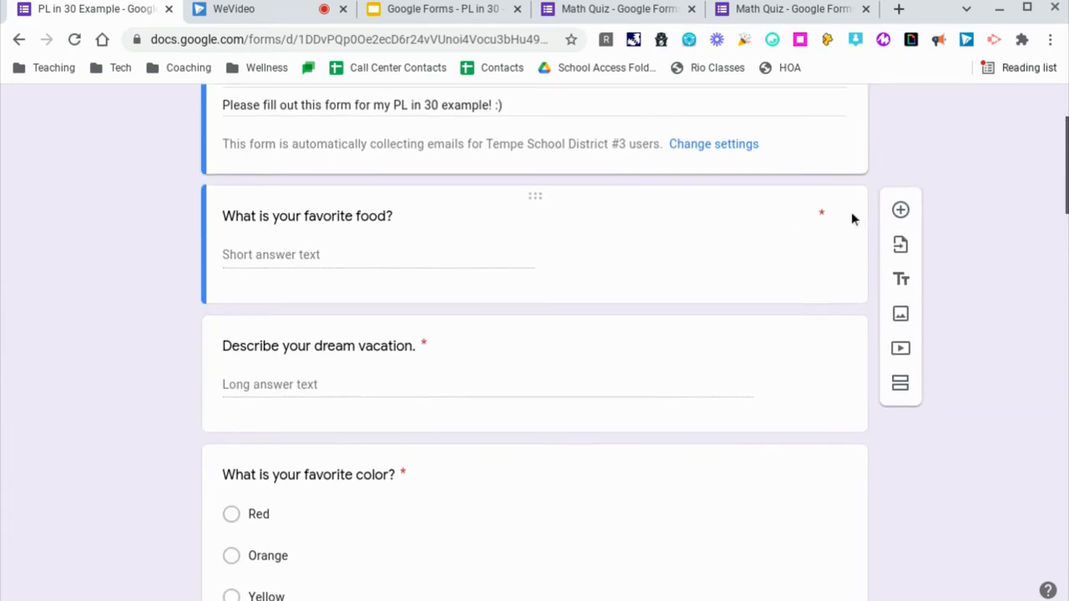
{"action": "left_click", "coordinate": [376, 257]}
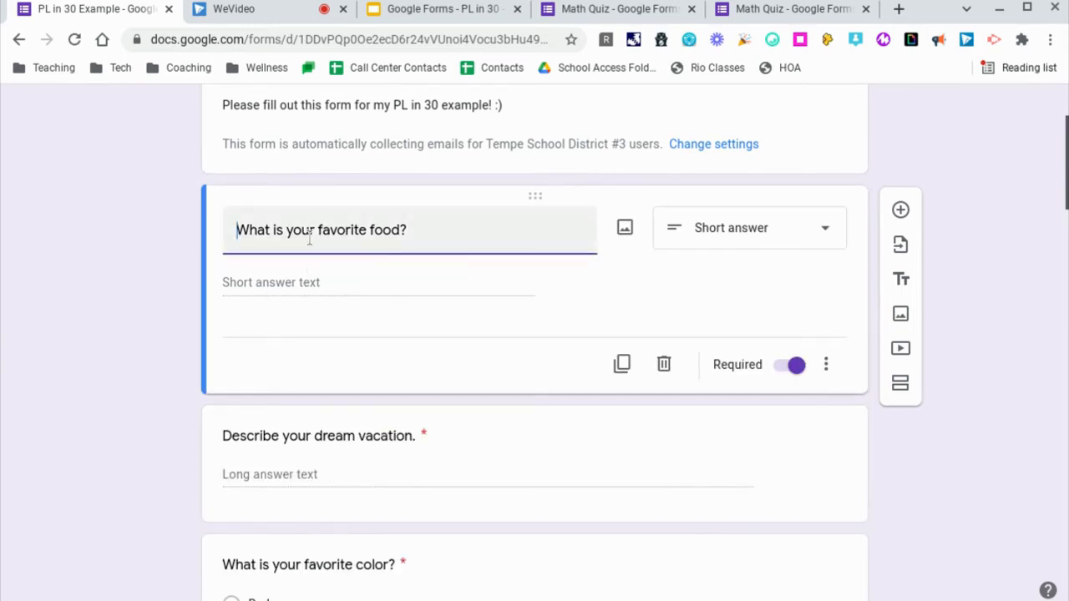
- Examine the setup of the favorite food, dream vacation and favorite color questions, including their question types and answer options
{"action": "scroll", "coordinate": [466, 248], "scroll_direction": "down", "scroll_amount": 1}
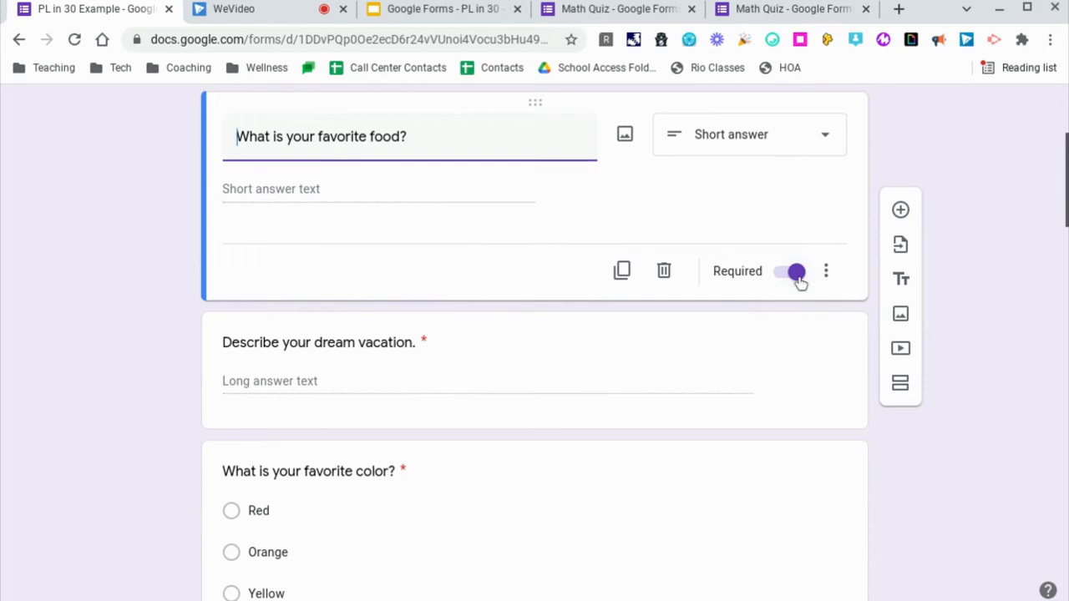
{"action": "left_click", "coordinate": [564, 387]}
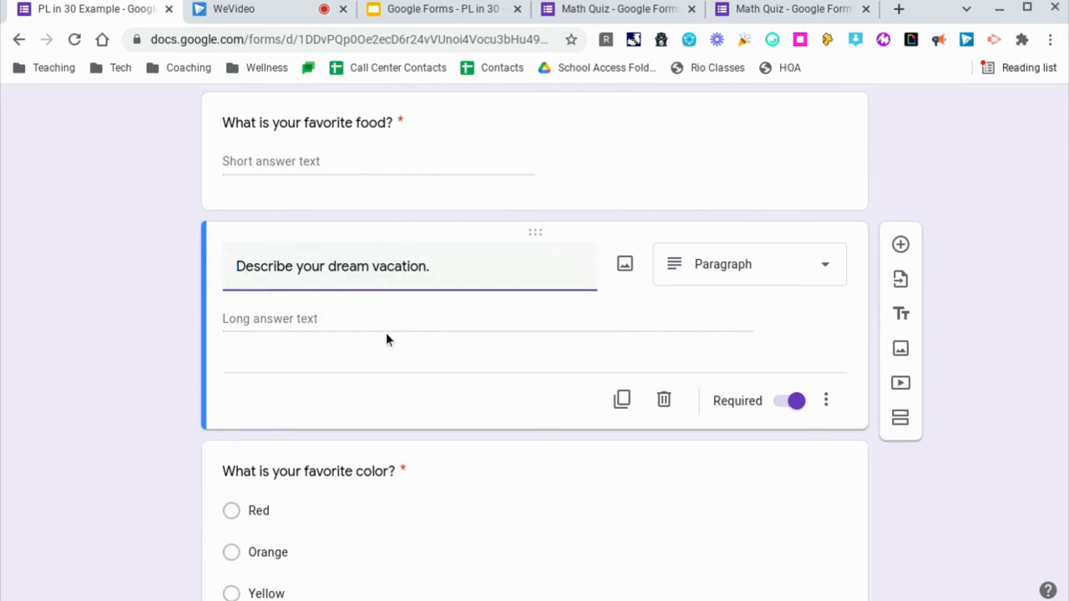
{"action": "scroll", "coordinate": [199, 408], "scroll_direction": "down", "scroll_amount": 2}
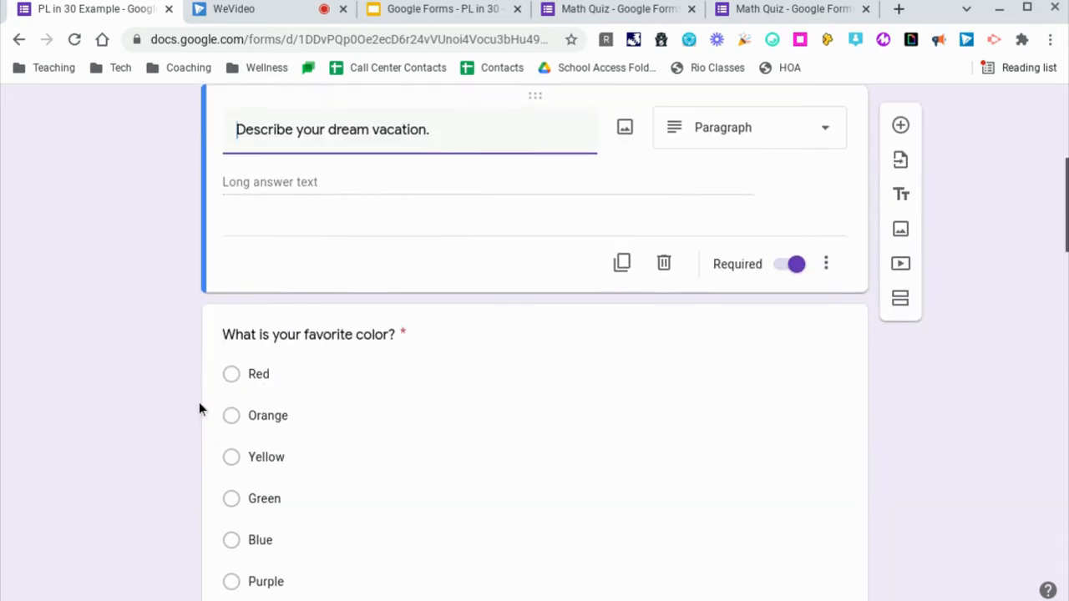
{"action": "left_click", "coordinate": [451, 377]}
{"action": "scroll", "coordinate": [86, 384], "scroll_direction": "down", "scroll_amount": 1}
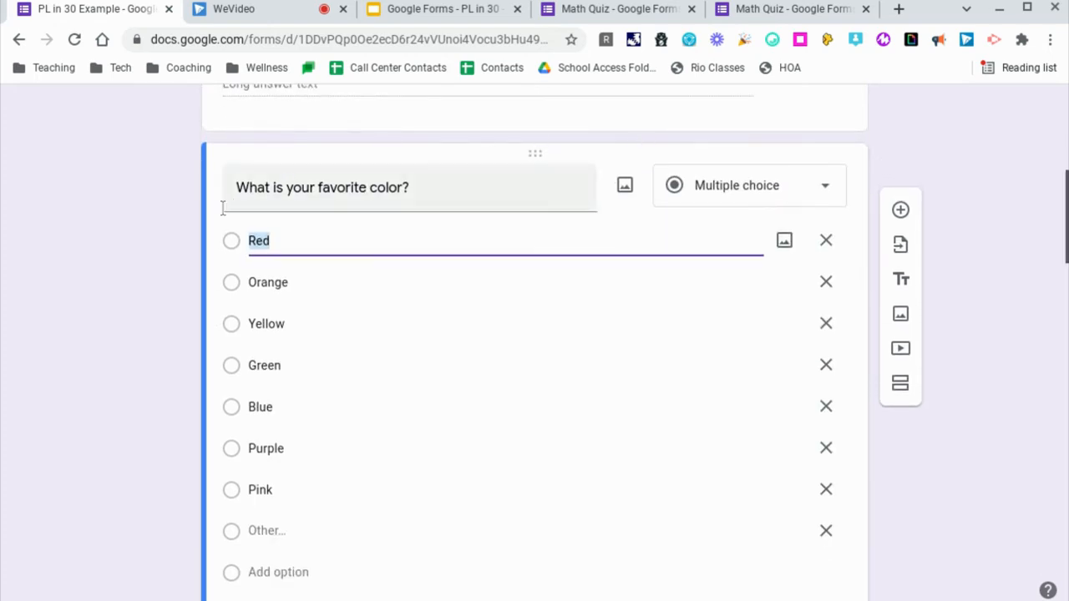
{"action": "scroll", "coordinate": [377, 246], "scroll_direction": "down", "scroll_amount": 3}
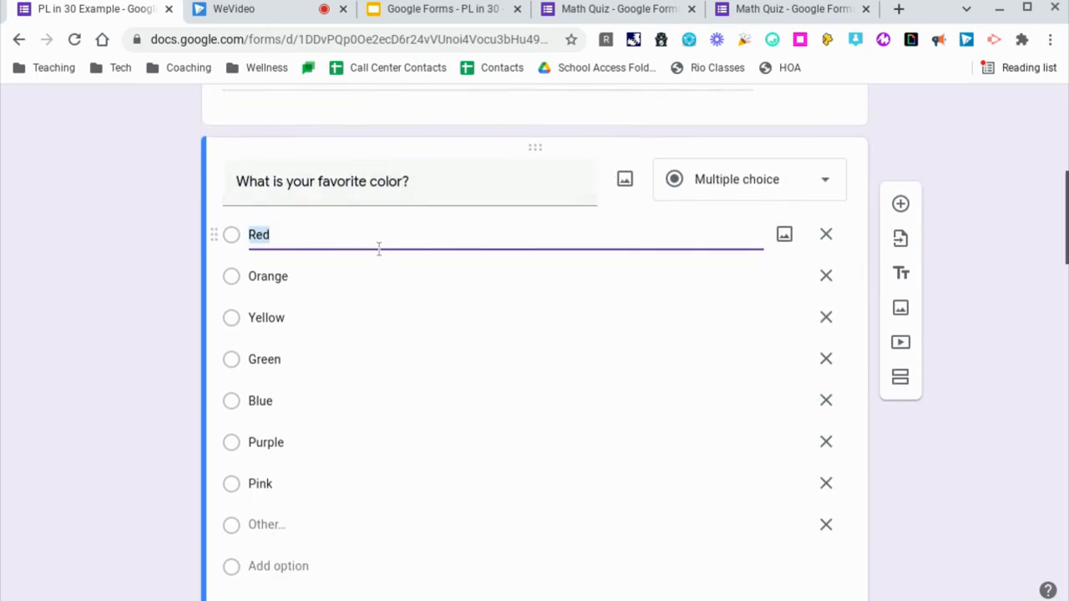
{"action": "scroll", "coordinate": [377, 248], "scroll_direction": "up", "scroll_amount": 2}
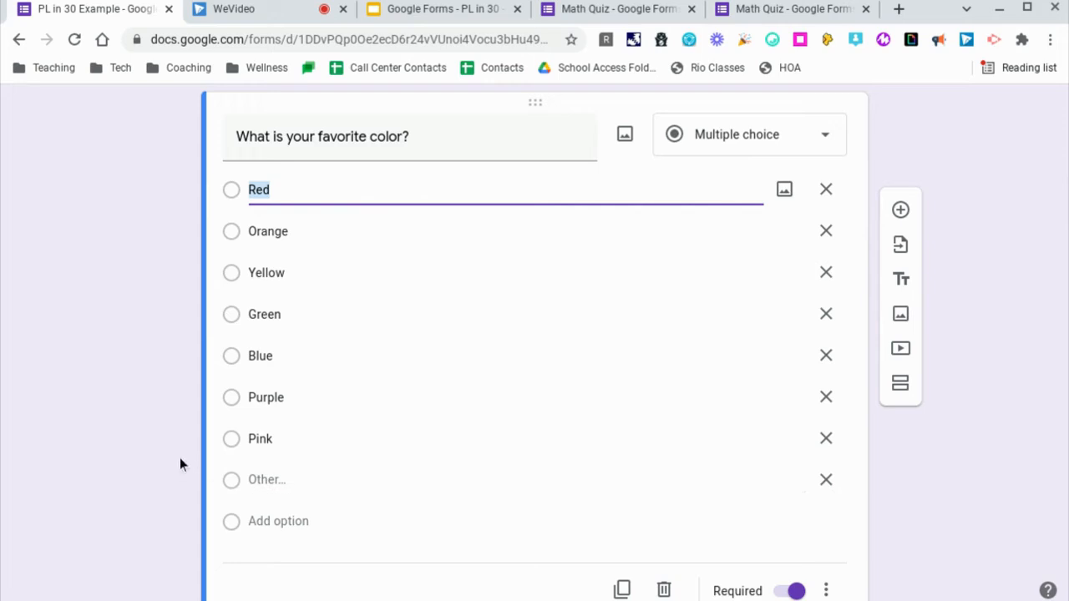
{"action": "scroll", "coordinate": [181, 459], "scroll_direction": "down", "scroll_amount": 4}
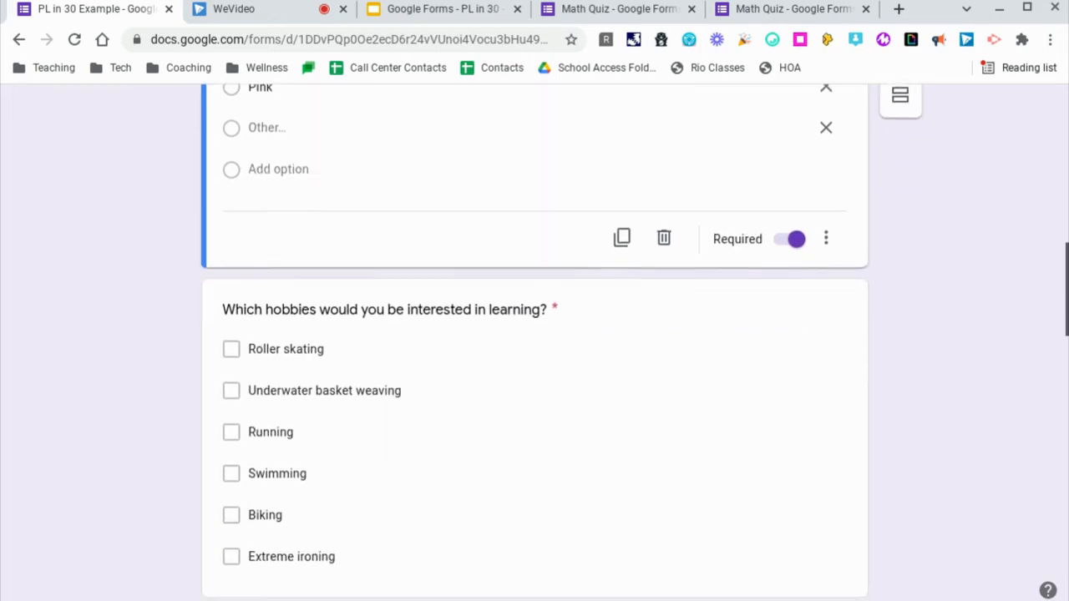
- Open the hobbies question and the favorite season question in turn to examine their question types and answer options
{"action": "left_click", "coordinate": [402, 315]}
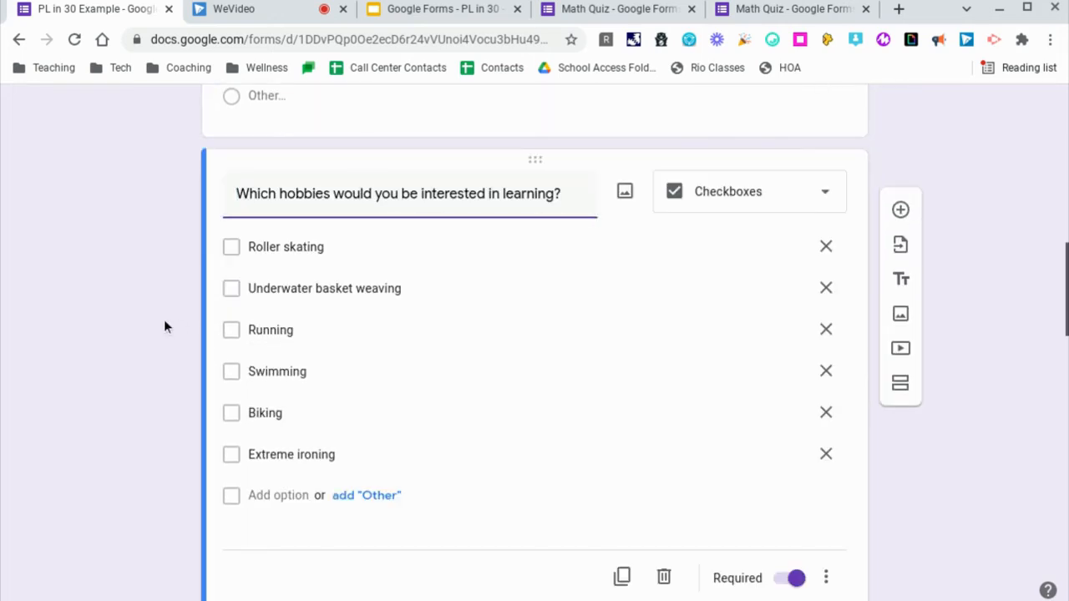
{"action": "scroll", "coordinate": [152, 318], "scroll_direction": "down", "scroll_amount": 1}
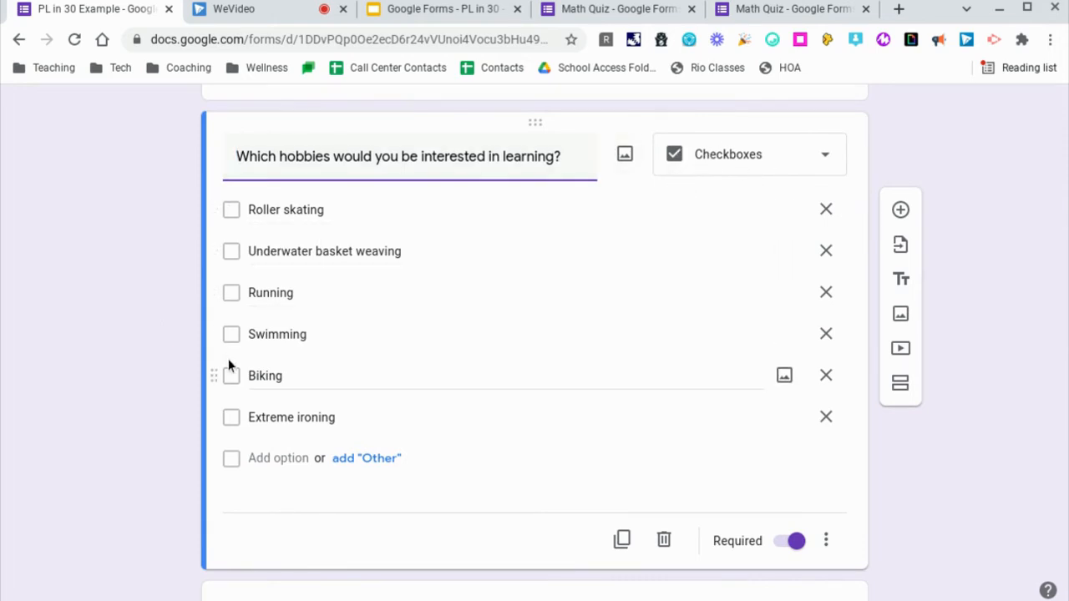
{"action": "scroll", "coordinate": [231, 365], "scroll_direction": "down", "scroll_amount": 3}
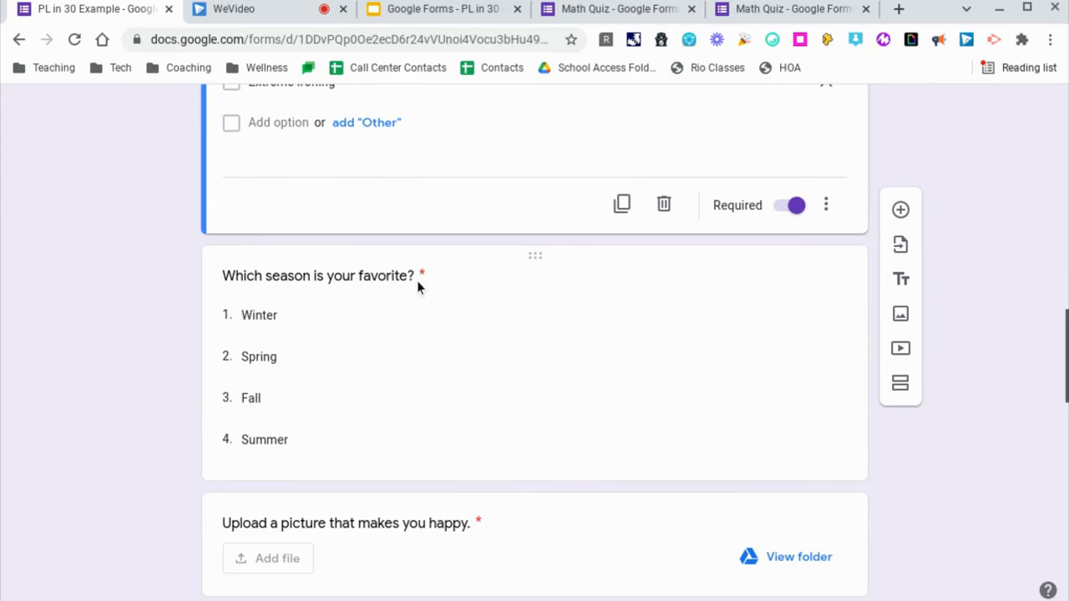
{"action": "left_click", "coordinate": [417, 279]}
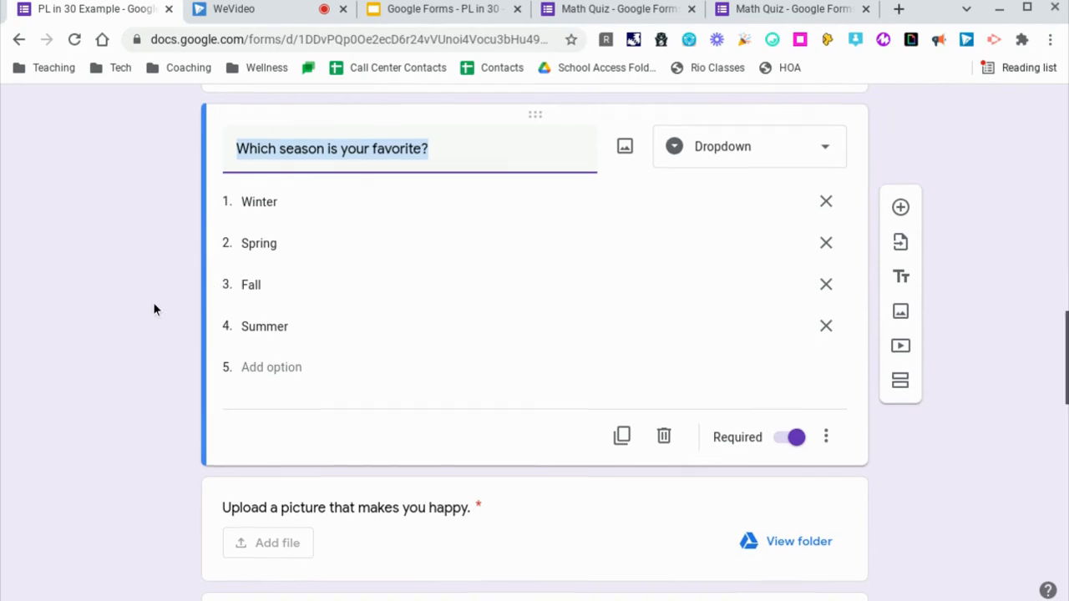
{"action": "scroll", "coordinate": [153, 303], "scroll_direction": "down", "scroll_amount": 3}
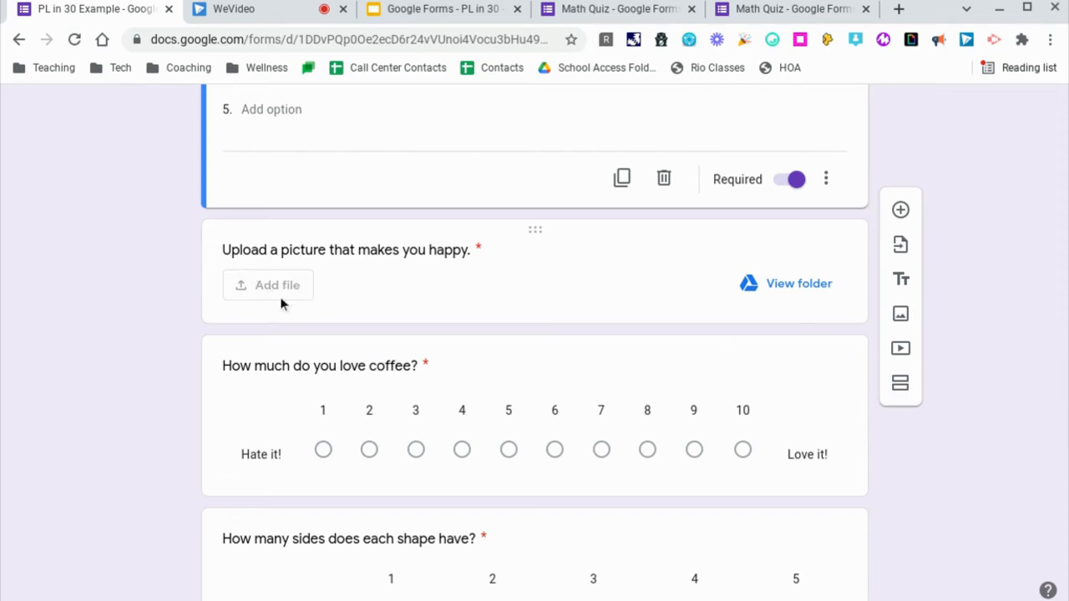
- Open the "How much do you love coffee?" question and look over its end labels and the choices for its upper scale limit
{"action": "scroll", "coordinate": [193, 332], "scroll_direction": "down", "scroll_amount": 1}
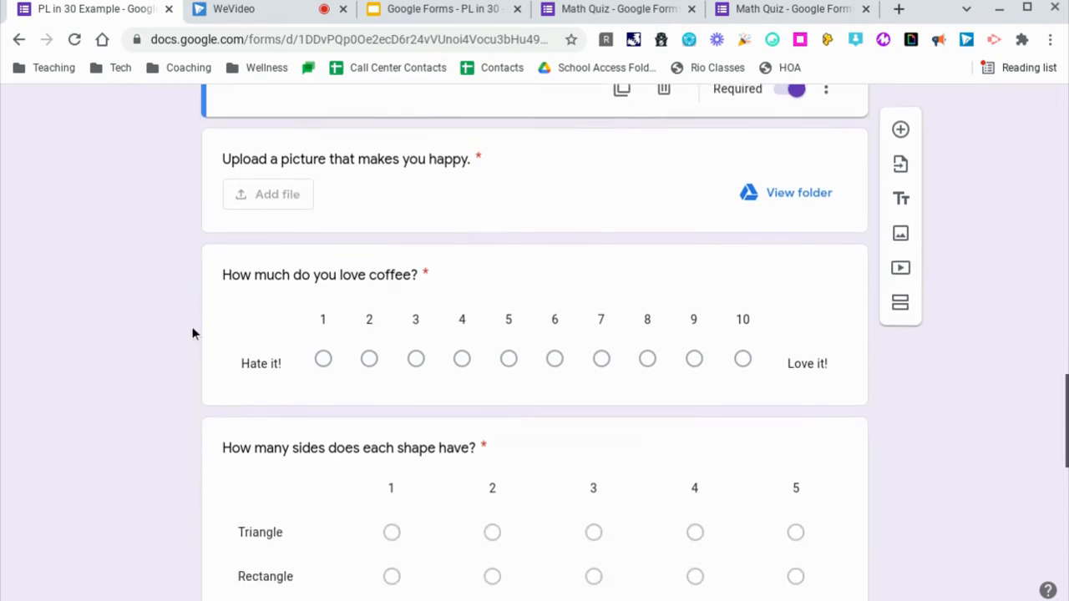
{"action": "left_click", "coordinate": [795, 278]}
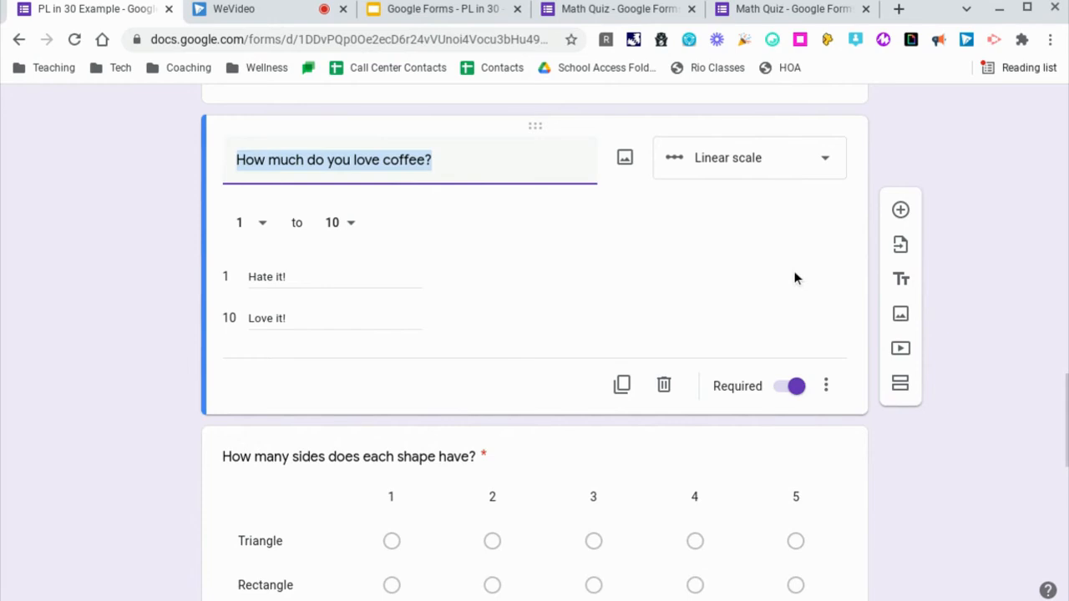
{"action": "scroll", "coordinate": [589, 269], "scroll_direction": "up", "scroll_amount": 1}
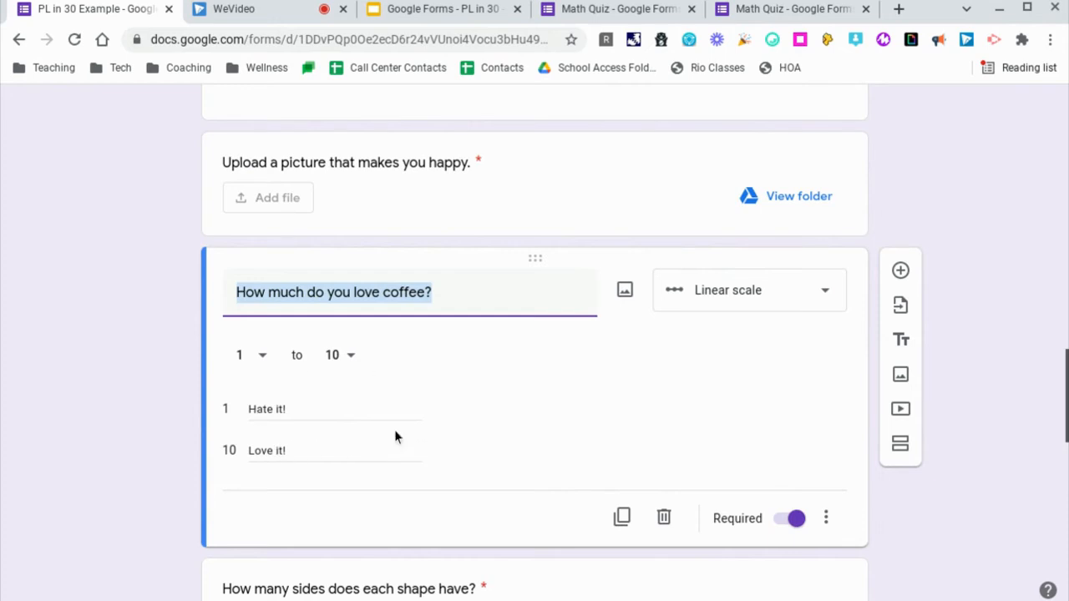
{"action": "left_click", "coordinate": [353, 359]}
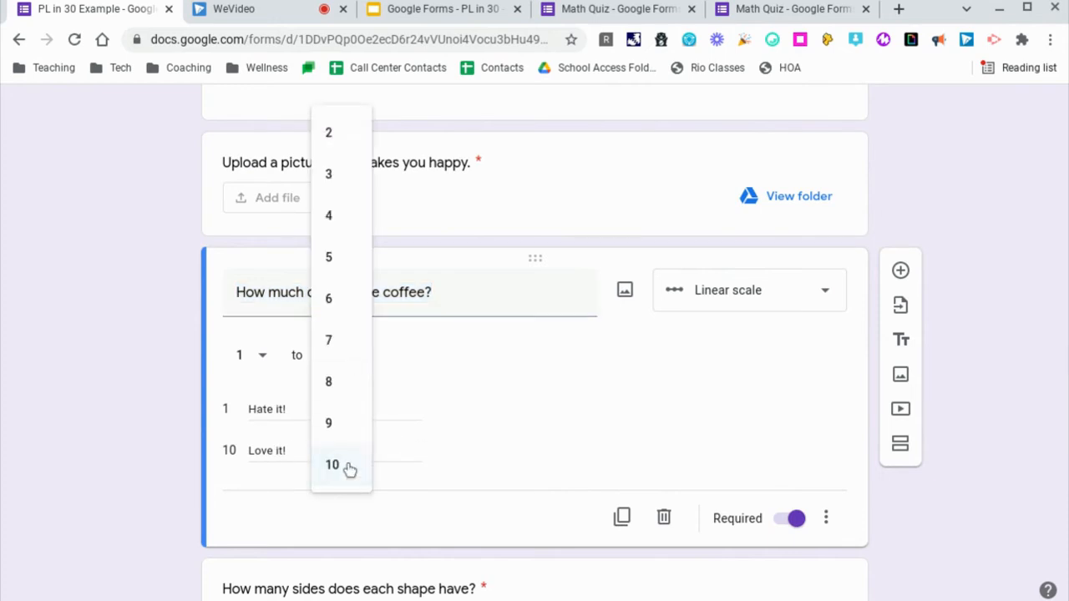
{"action": "left_click", "coordinate": [135, 391]}
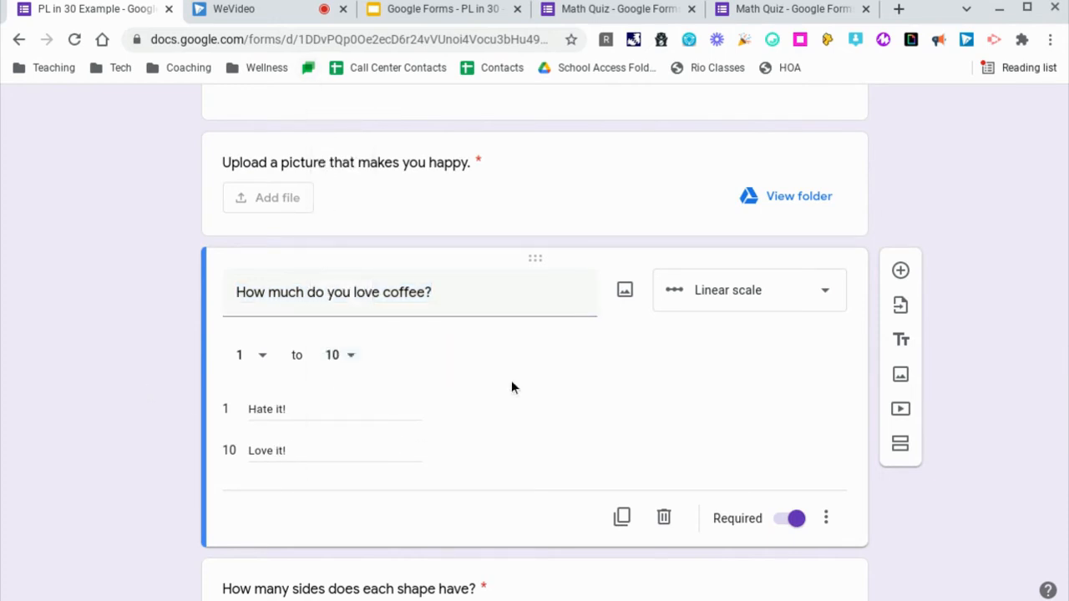
{"action": "scroll", "coordinate": [511, 386], "scroll_direction": "down", "scroll_amount": 4}
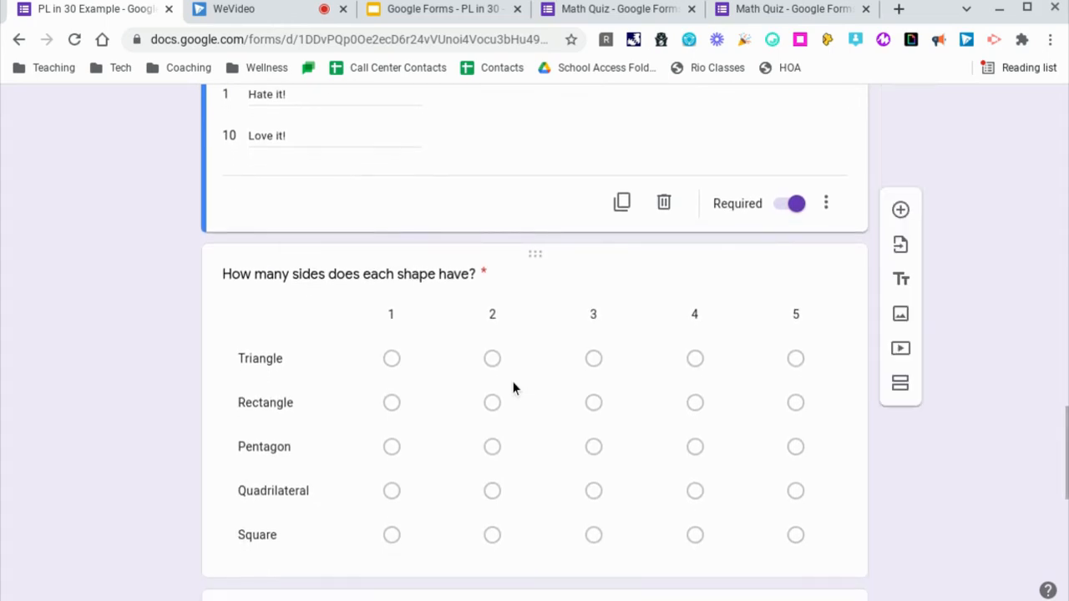
- Open "How many sides does each shape have?" and compare its rows and columns with the respondent view of the form
{"action": "left_click", "coordinate": [534, 262]}
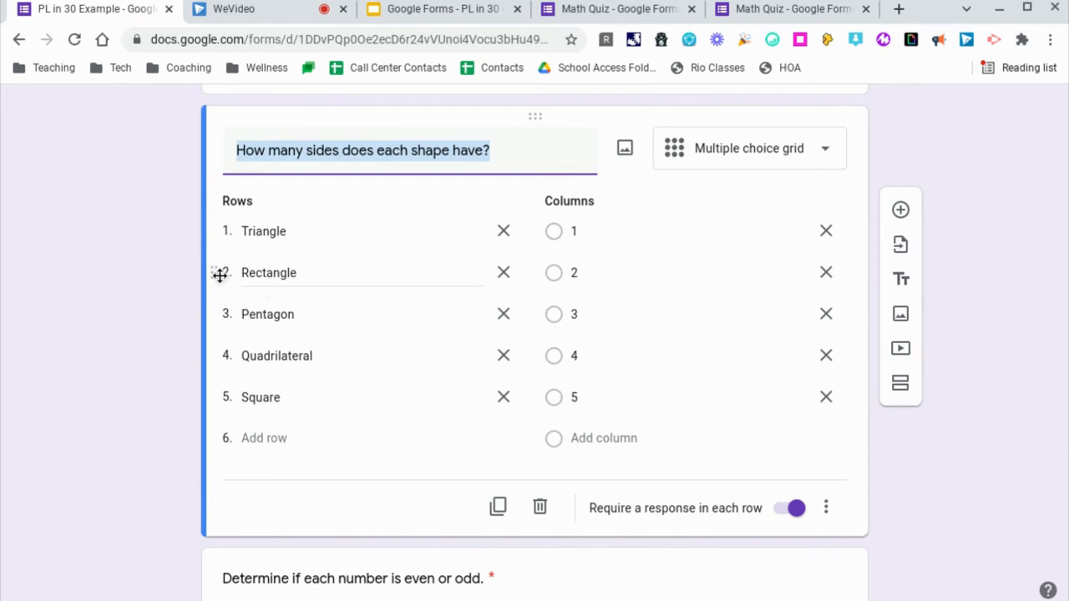
{"action": "scroll", "coordinate": [159, 300], "scroll_direction": "down", "scroll_amount": 1}
{"action": "scroll", "coordinate": [159, 300], "scroll_direction": "up", "scroll_amount": 1}
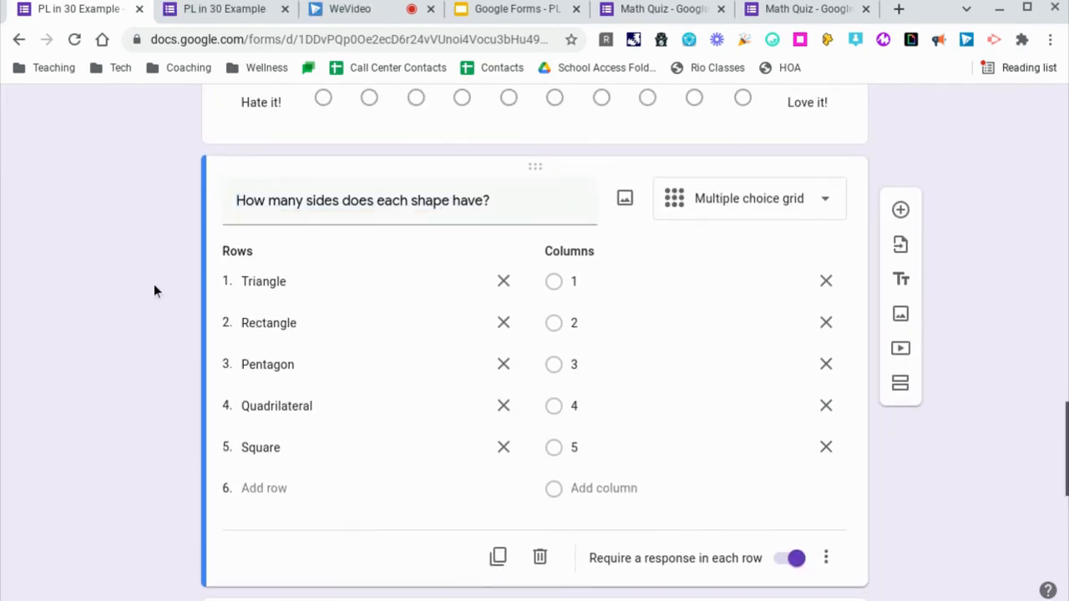
{"action": "scroll", "coordinate": [154, 284], "scroll_direction": "down", "scroll_amount": 1}
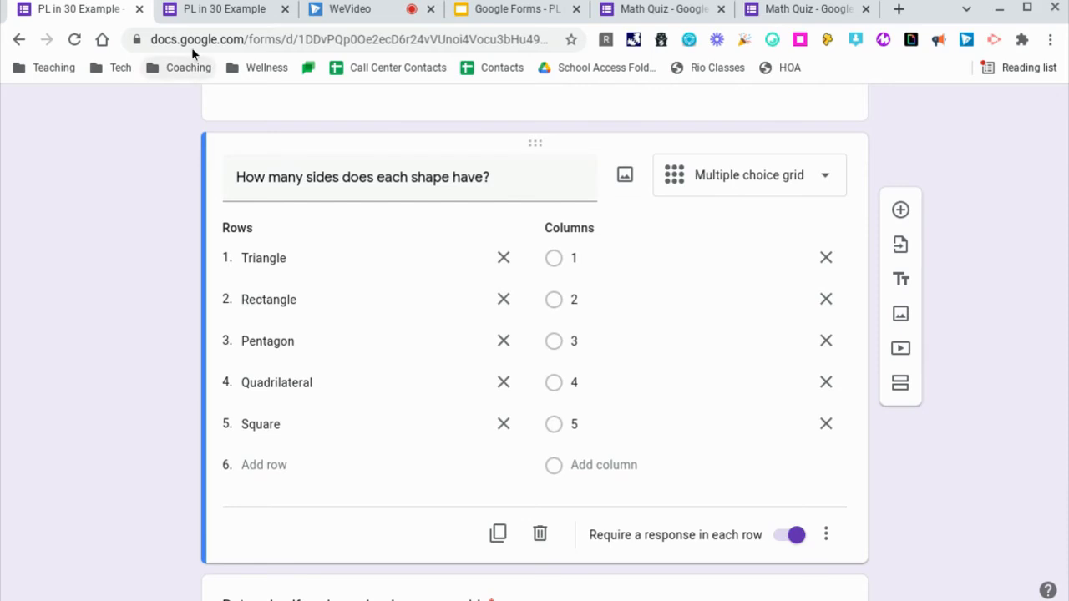
{"action": "left_click", "coordinate": [209, 9]}
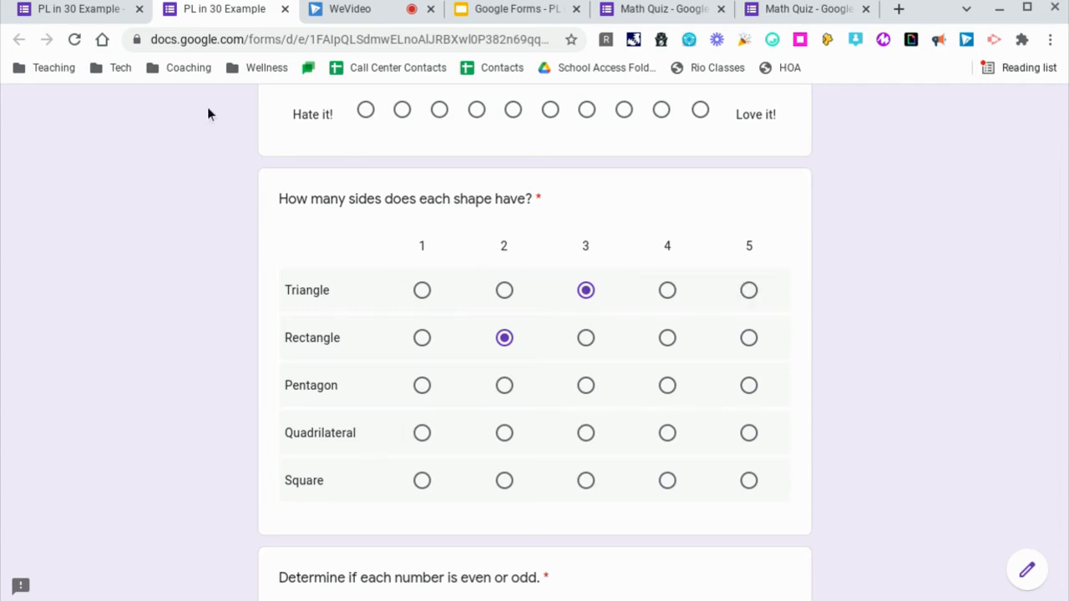
{"action": "left_click", "coordinate": [108, 10]}
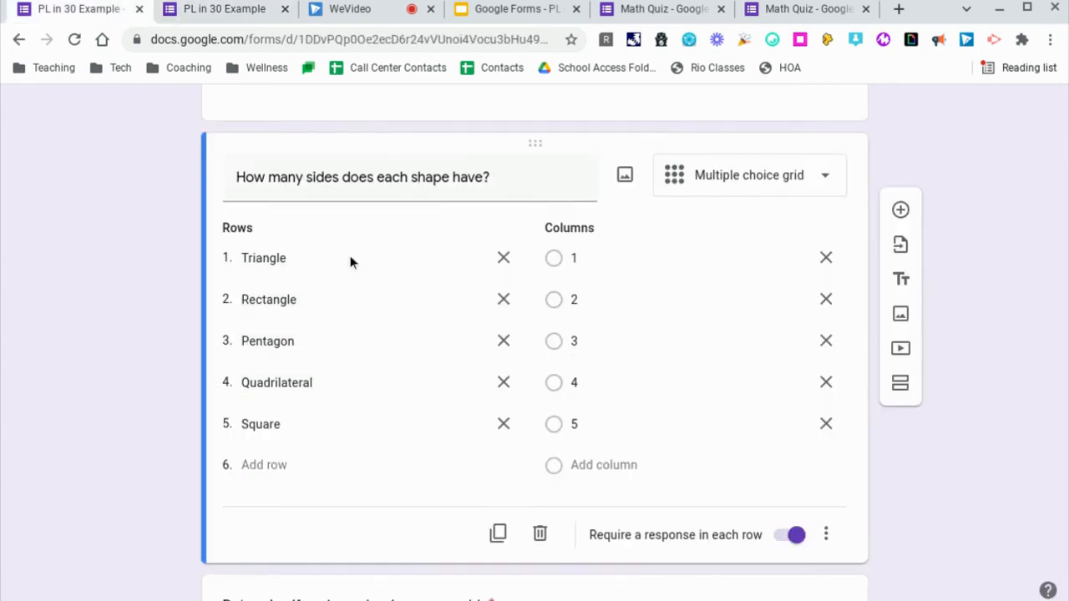
- Open "Determine if each number is even or odd." in the editor and compare its grid with the respondent view
{"action": "scroll", "coordinate": [162, 370], "scroll_direction": "down", "scroll_amount": 1}
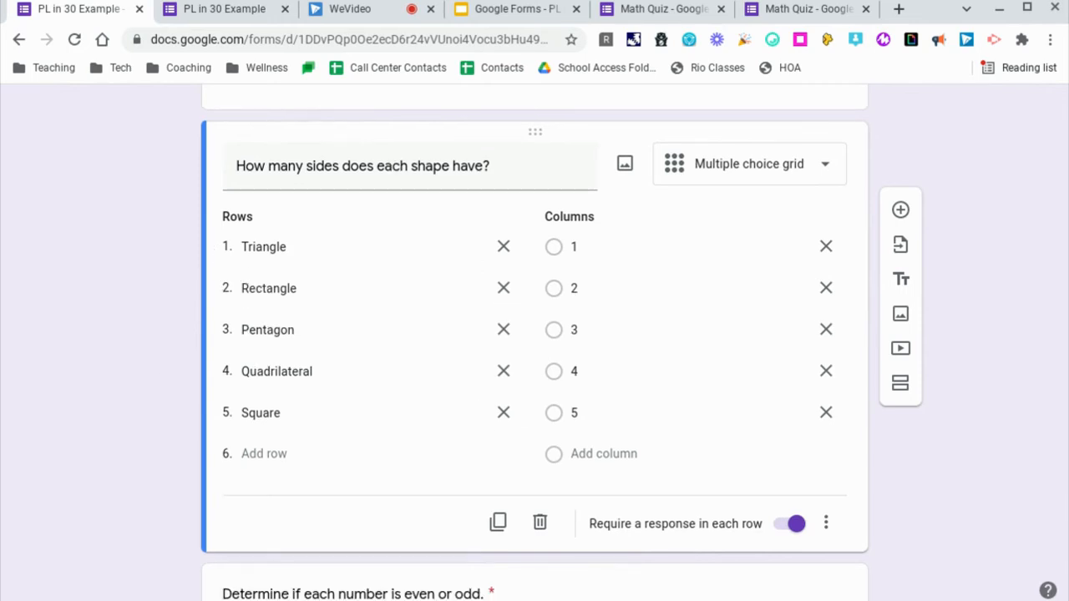
{"action": "scroll", "coordinate": [534, 334], "scroll_direction": "down", "scroll_amount": 5}
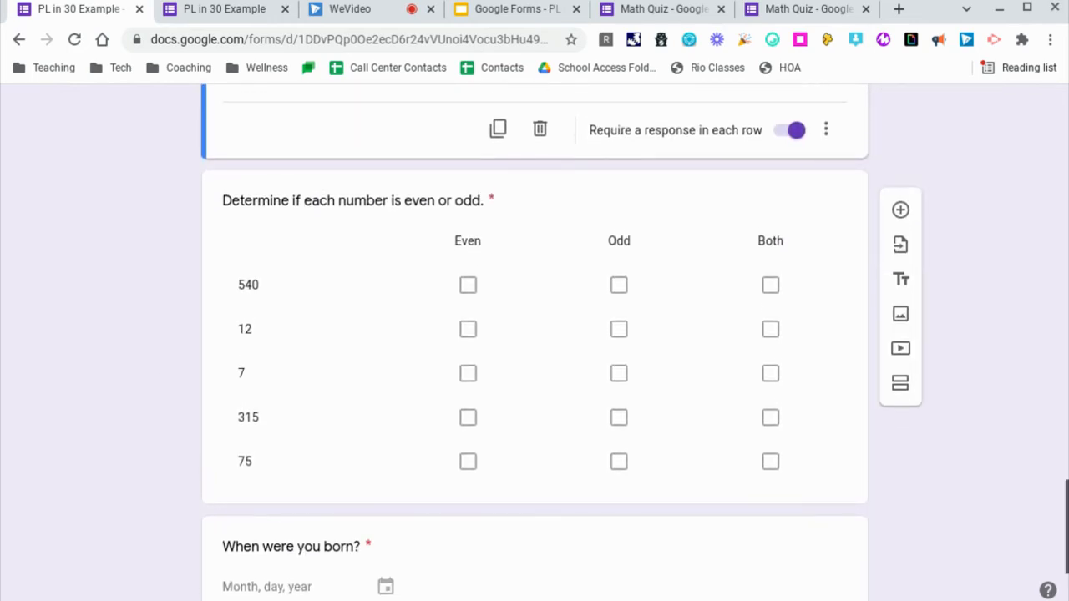
{"action": "left_click", "coordinate": [750, 239]}
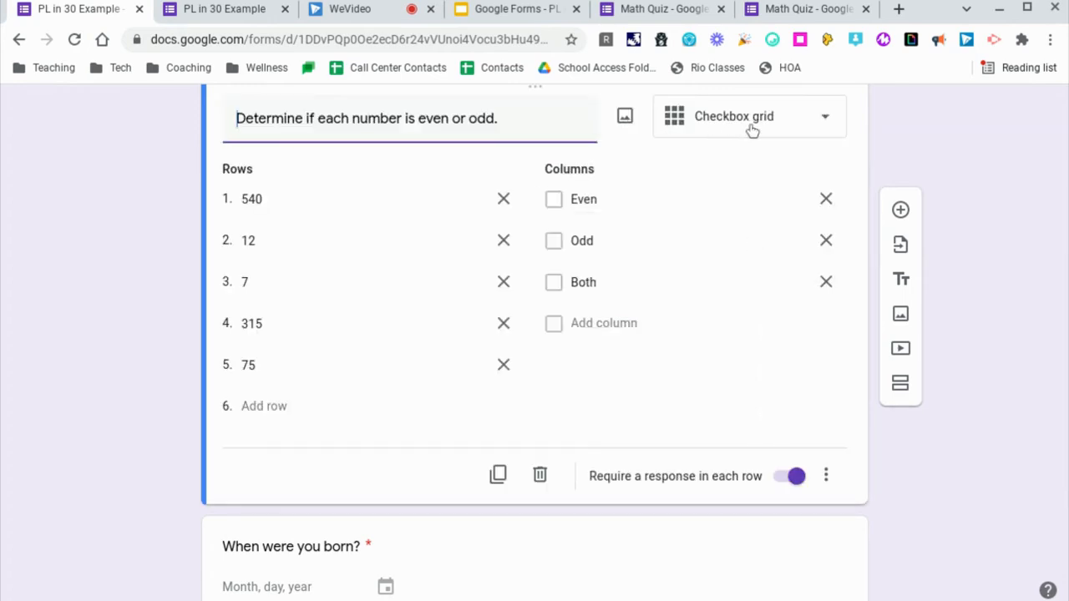
{"action": "left_click", "coordinate": [214, 10]}
{"action": "scroll", "coordinate": [250, 346], "scroll_direction": "down", "scroll_amount": 5}
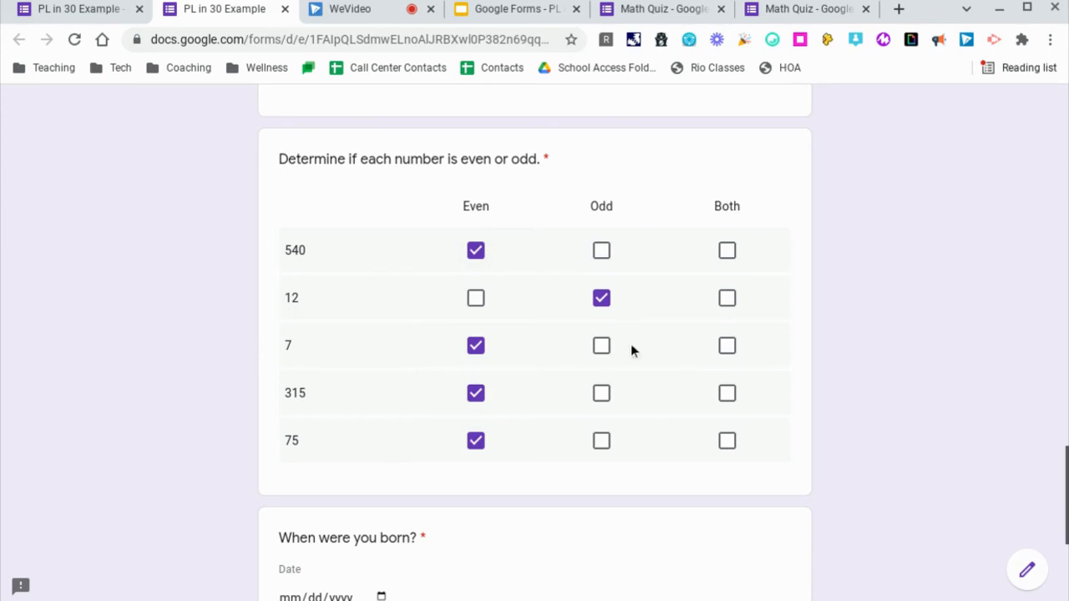
- In the respondent view's shape sides question, try 2 for Triangle and change that answer to 1
{"action": "scroll", "coordinate": [626, 344], "scroll_direction": "up", "scroll_amount": 7}
{"action": "scroll", "coordinate": [623, 344], "scroll_direction": "down", "scroll_amount": 4}
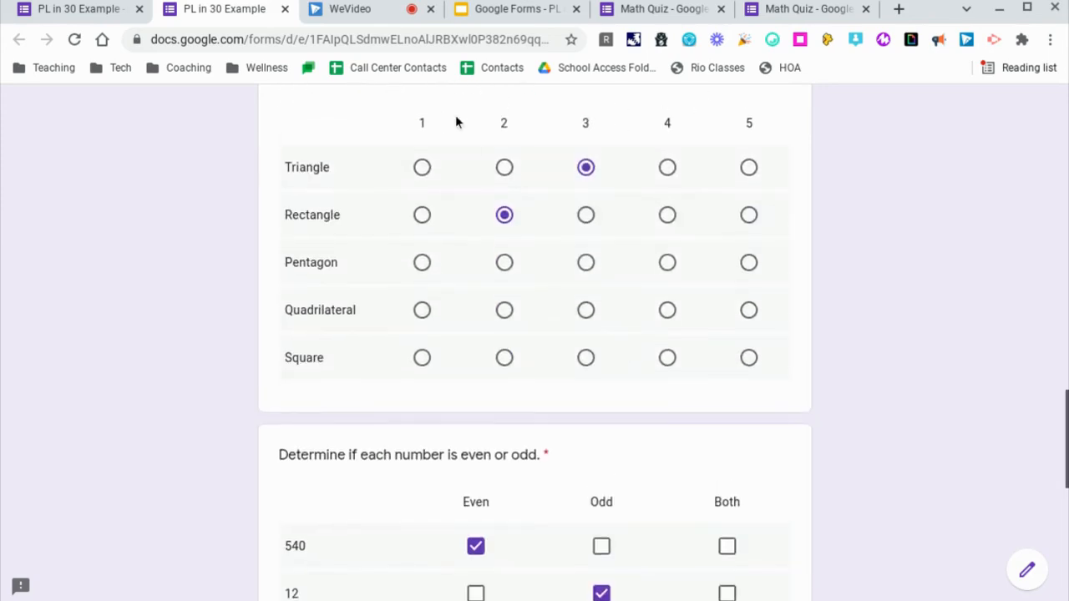
{"action": "left_click", "coordinate": [504, 167]}
{"action": "left_click", "coordinate": [420, 169]}
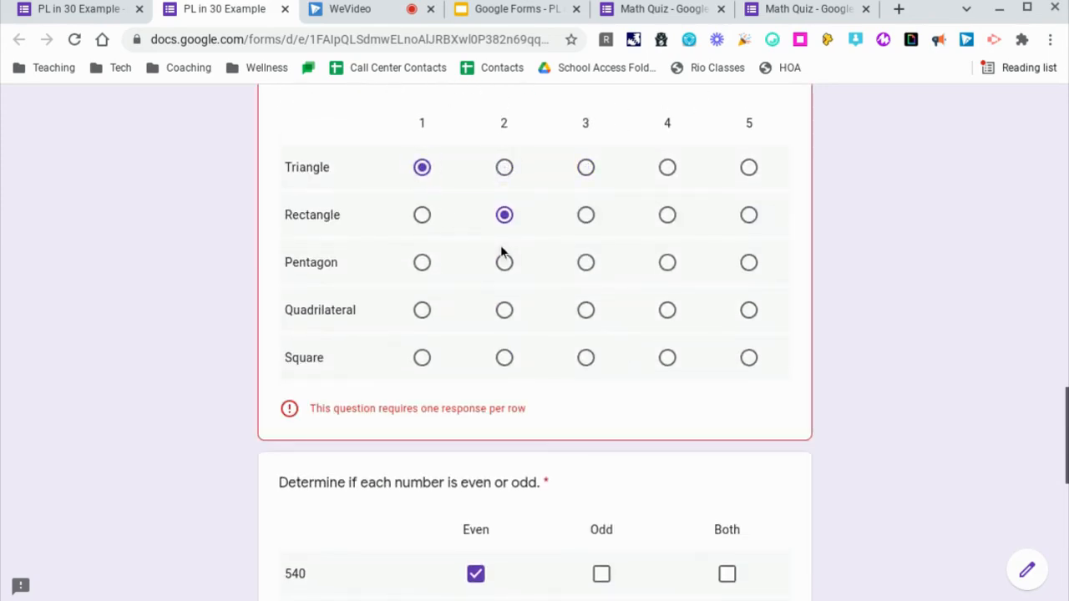
- Tick Odd and Both for 540 in the even-or-odd question and compare its grid with the shape sides grid
{"action": "scroll", "coordinate": [500, 244], "scroll_direction": "down", "scroll_amount": 4}
{"action": "left_click", "coordinate": [602, 266]}
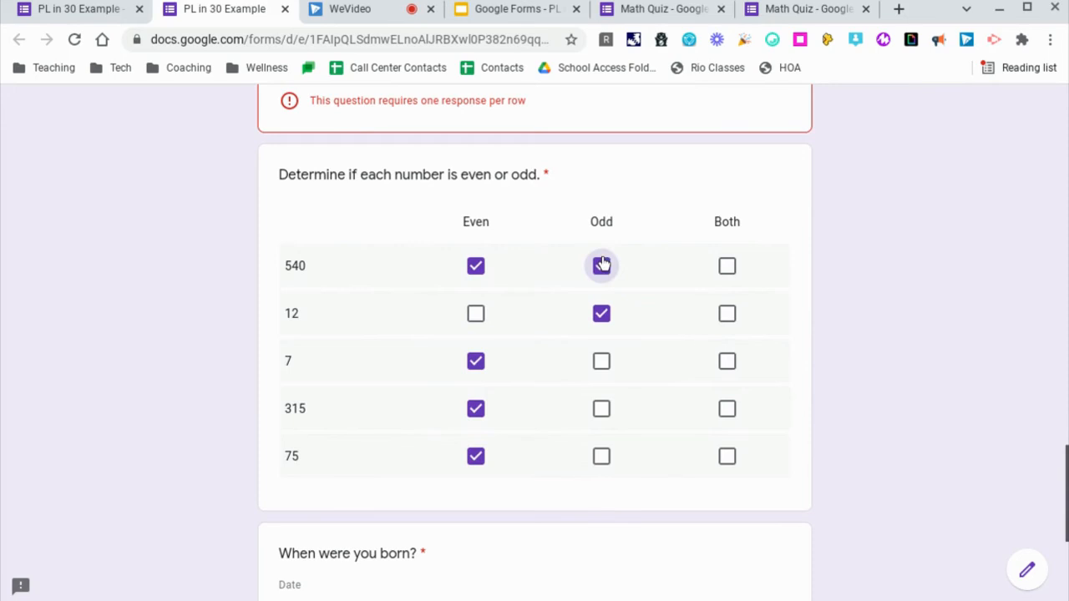
{"action": "left_click", "coordinate": [727, 266]}
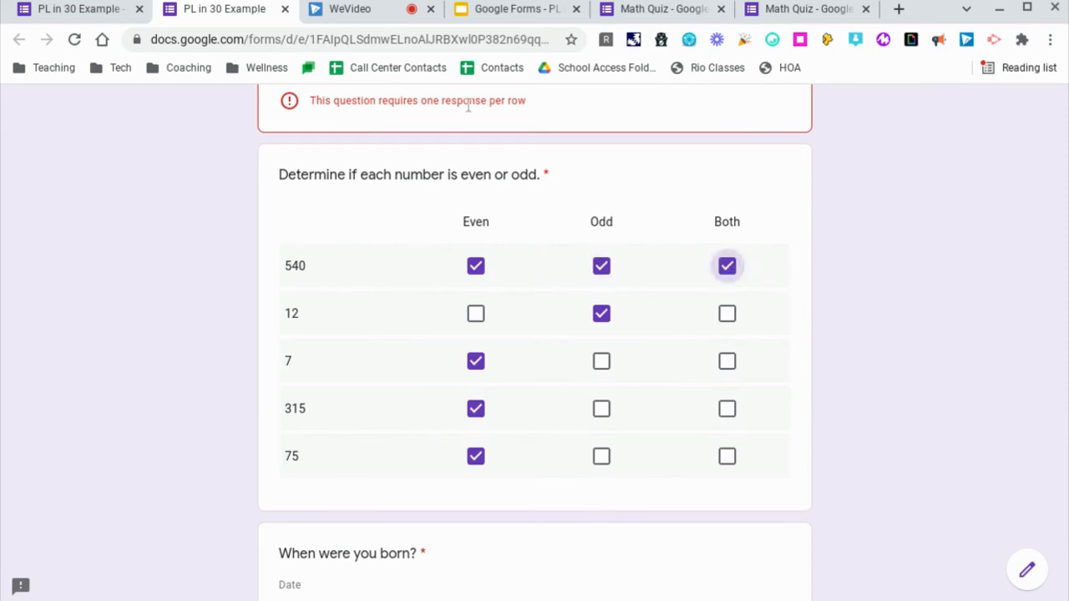
{"action": "scroll", "coordinate": [460, 375], "scroll_direction": "up", "scroll_amount": 5}
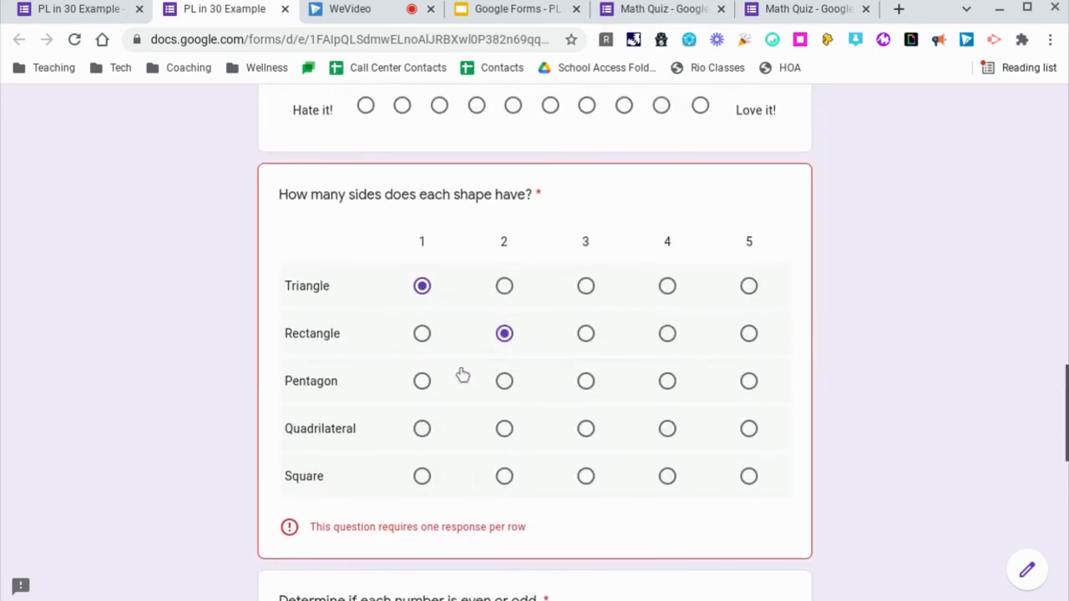
{"action": "scroll", "coordinate": [568, 226], "scroll_direction": "down", "scroll_amount": 5}
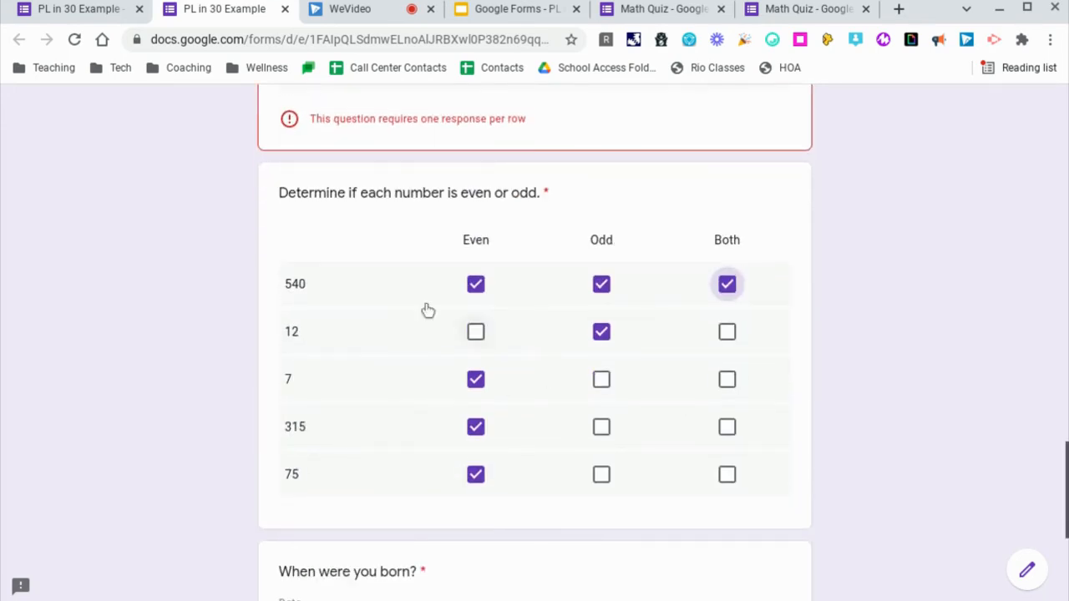
- Review the even-or-odd question in the editor, return to the respondent view and tick Both for 12
{"action": "left_click", "coordinate": [81, 12]}
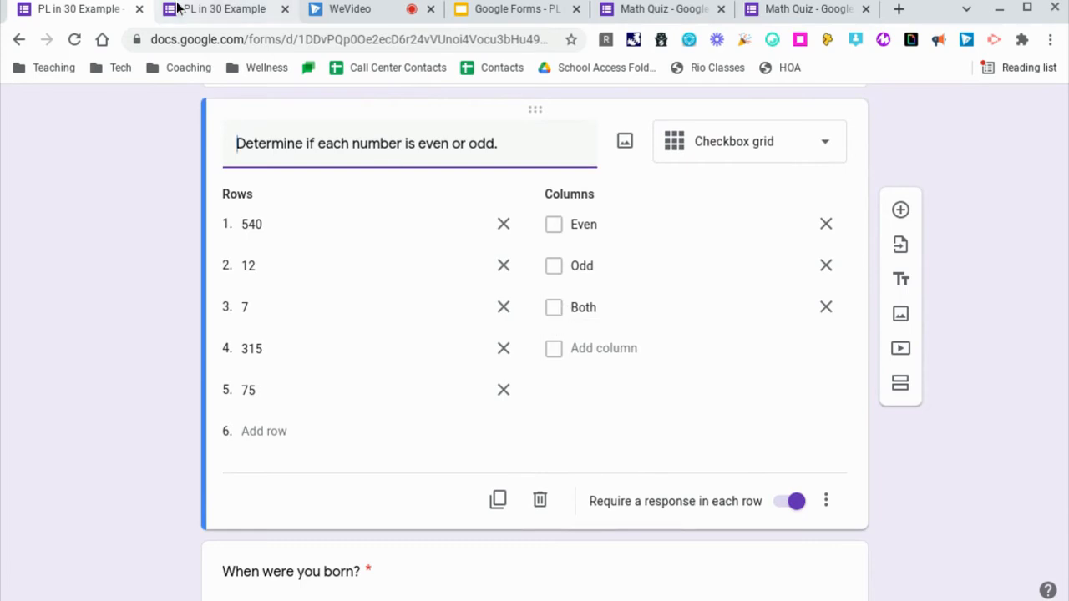
{"action": "left_click", "coordinate": [218, 9]}
{"action": "left_click", "coordinate": [727, 335]}
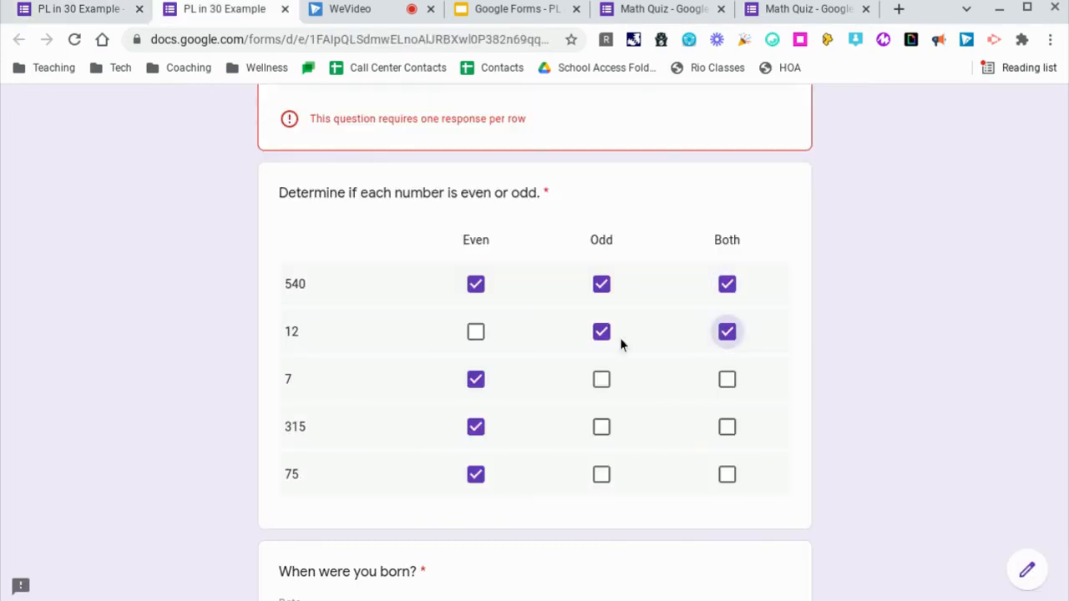
- Tick Even for 12 in the even-or-odd question and open the birth date and wake-up time questions in the editor
{"action": "left_click", "coordinate": [475, 335]}
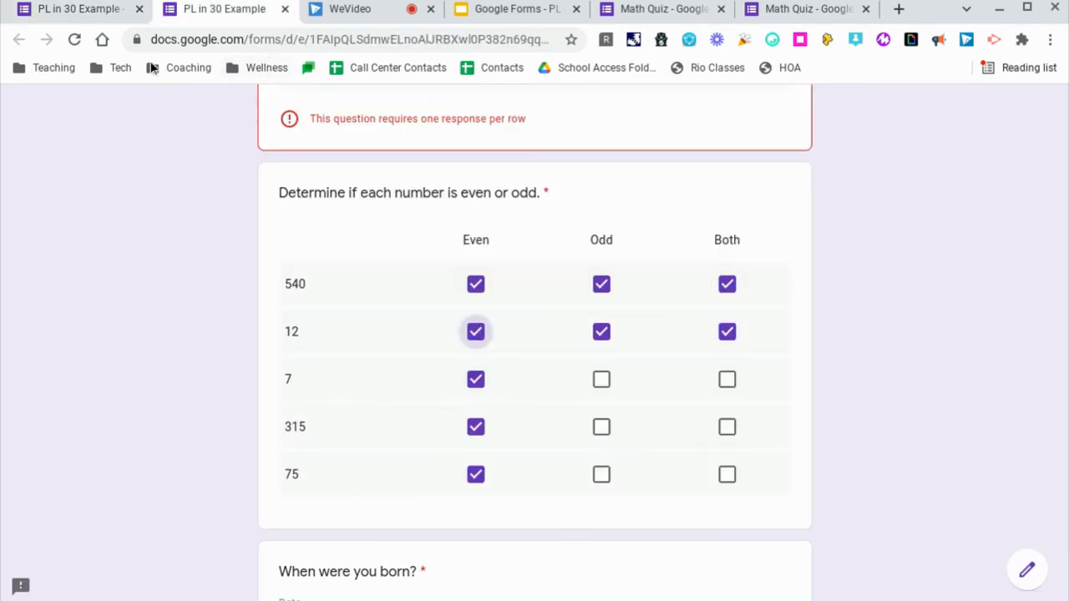
{"action": "left_click", "coordinate": [67, 12]}
{"action": "scroll", "coordinate": [173, 346], "scroll_direction": "down", "scroll_amount": 3}
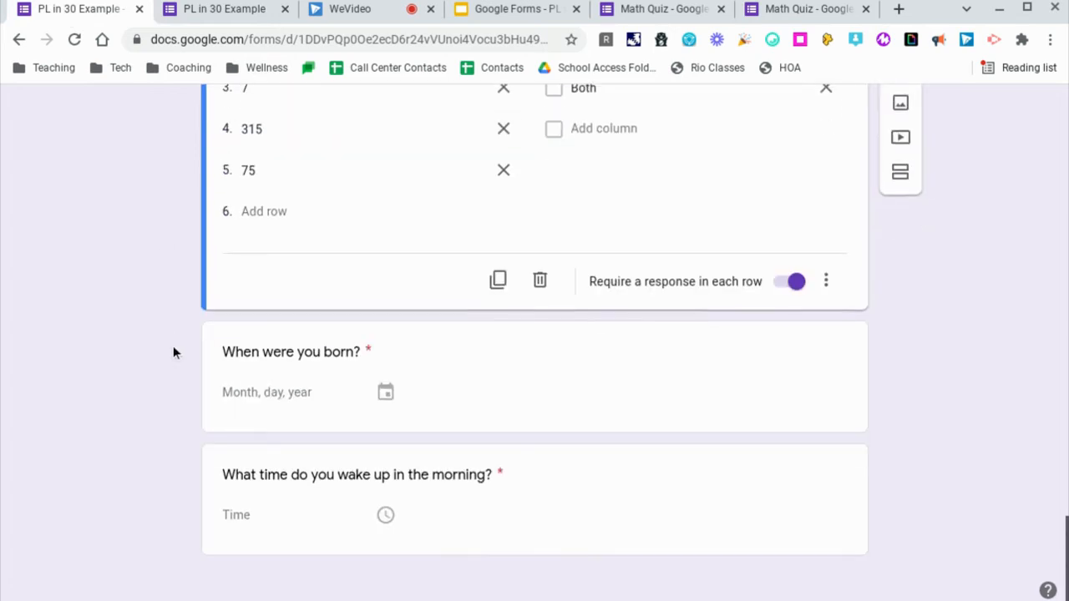
{"action": "left_click", "coordinate": [474, 380]}
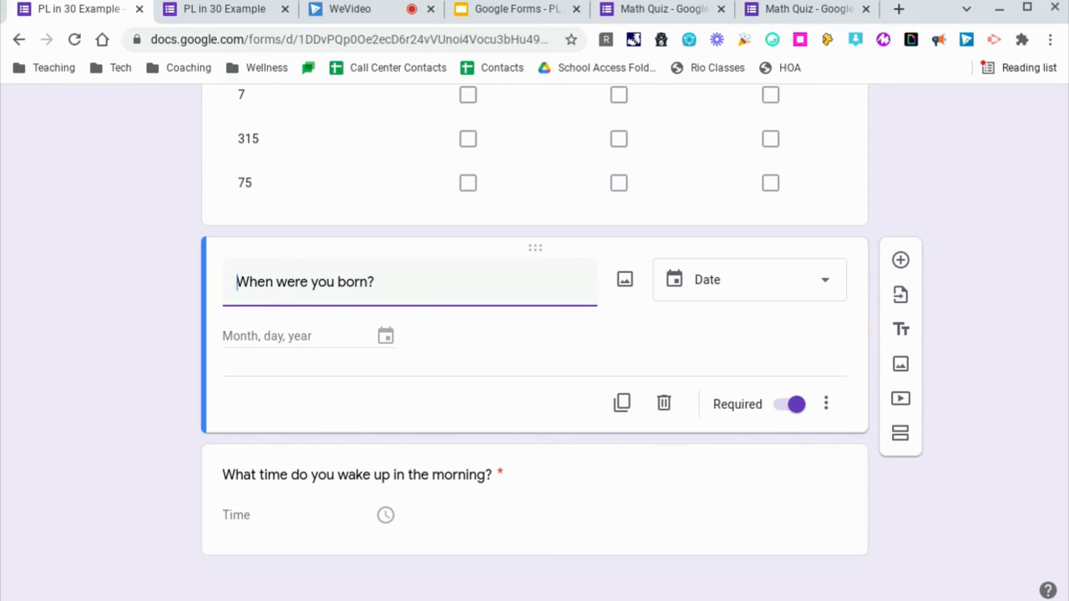
{"action": "left_click", "coordinate": [536, 519]}
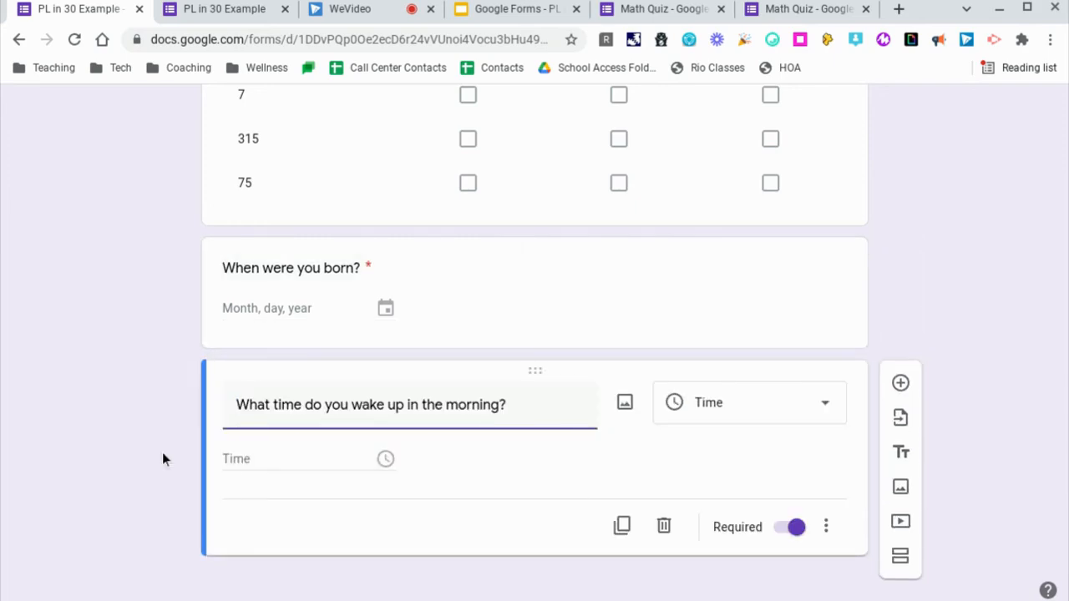
{"action": "left_click", "coordinate": [372, 460]}
- In the respondent view, try the wake-up time question's hour field and AM/PM choices and the birth question's date field
{"action": "left_click", "coordinate": [192, 9]}
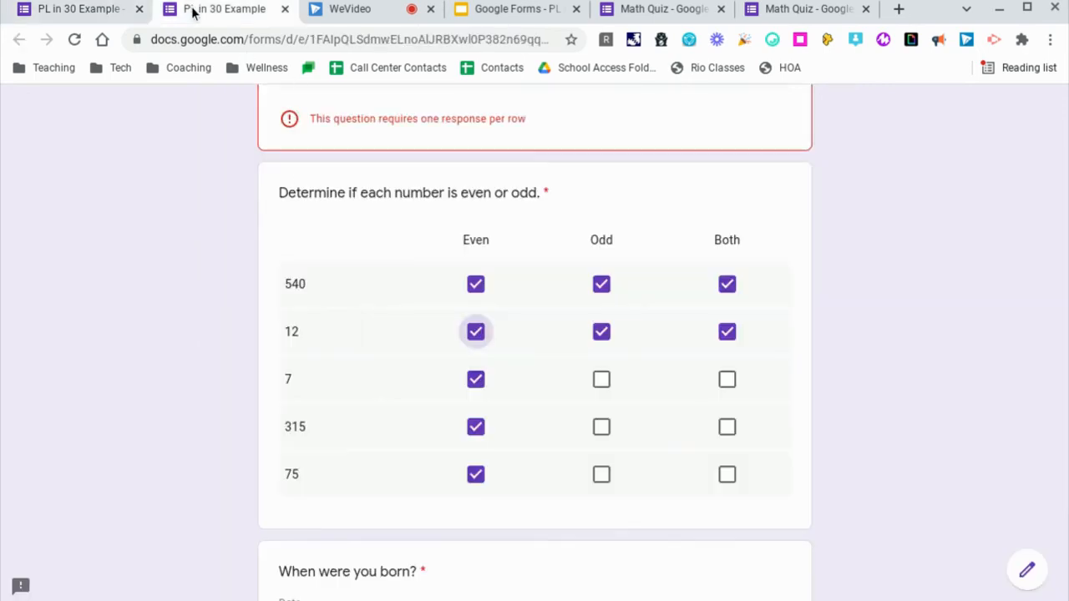
{"action": "scroll", "coordinate": [276, 157], "scroll_direction": "down", "scroll_amount": 5}
{"action": "left_click", "coordinate": [287, 405]}
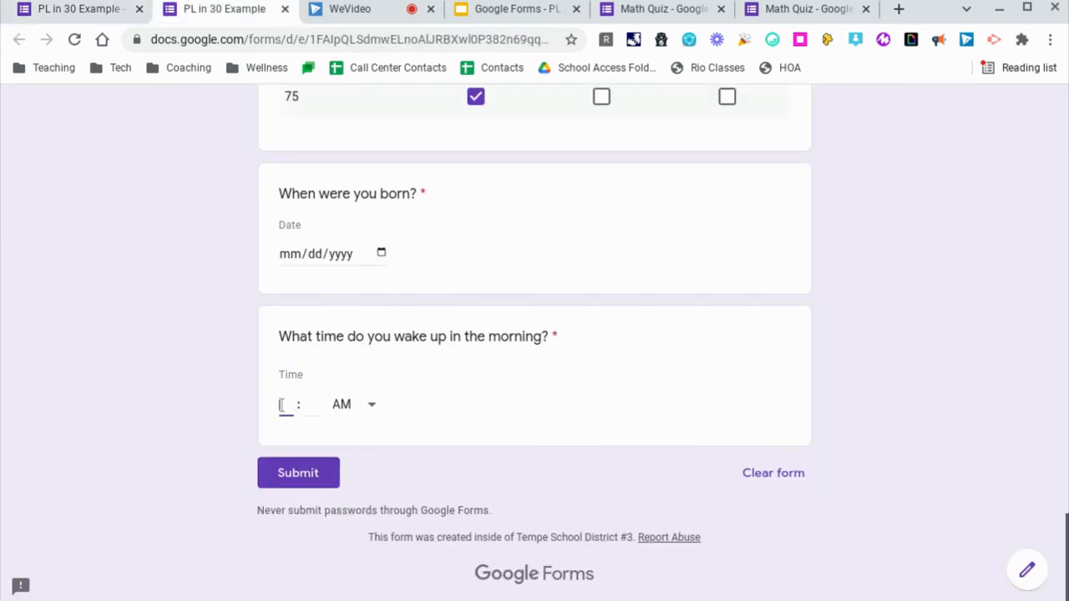
{"action": "left_click", "coordinate": [351, 406]}
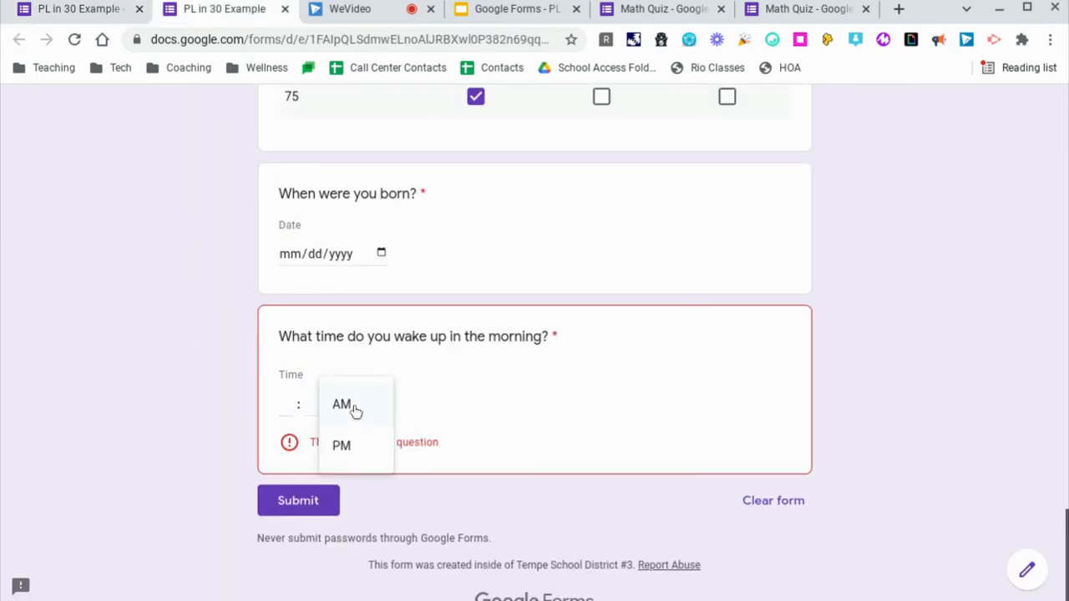
{"action": "left_click", "coordinate": [367, 253]}
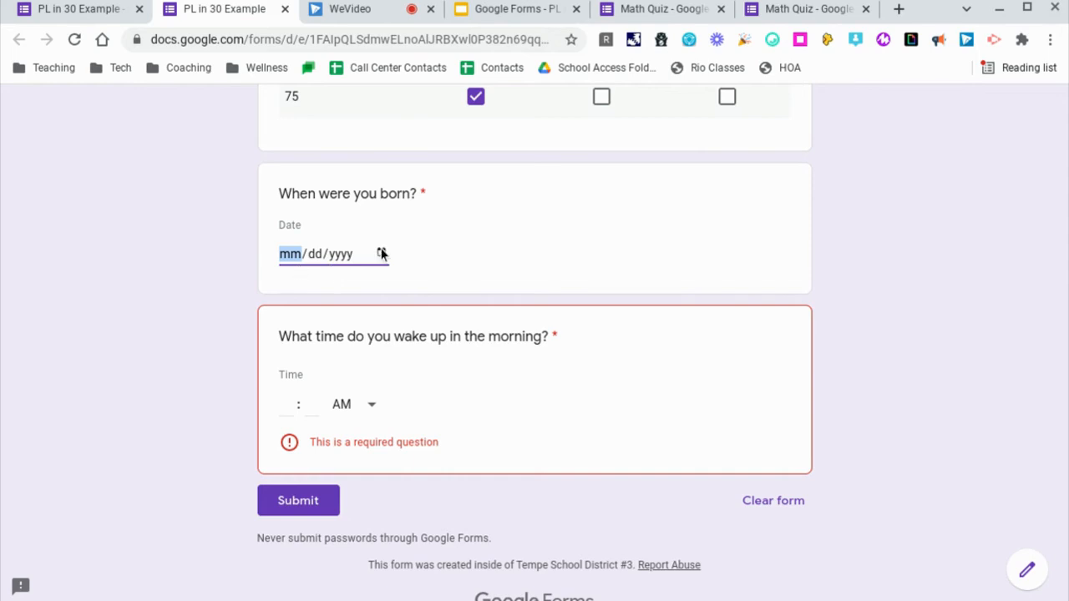
{"action": "left_click", "coordinate": [197, 447]}
{"action": "left_click", "coordinate": [285, 441]}
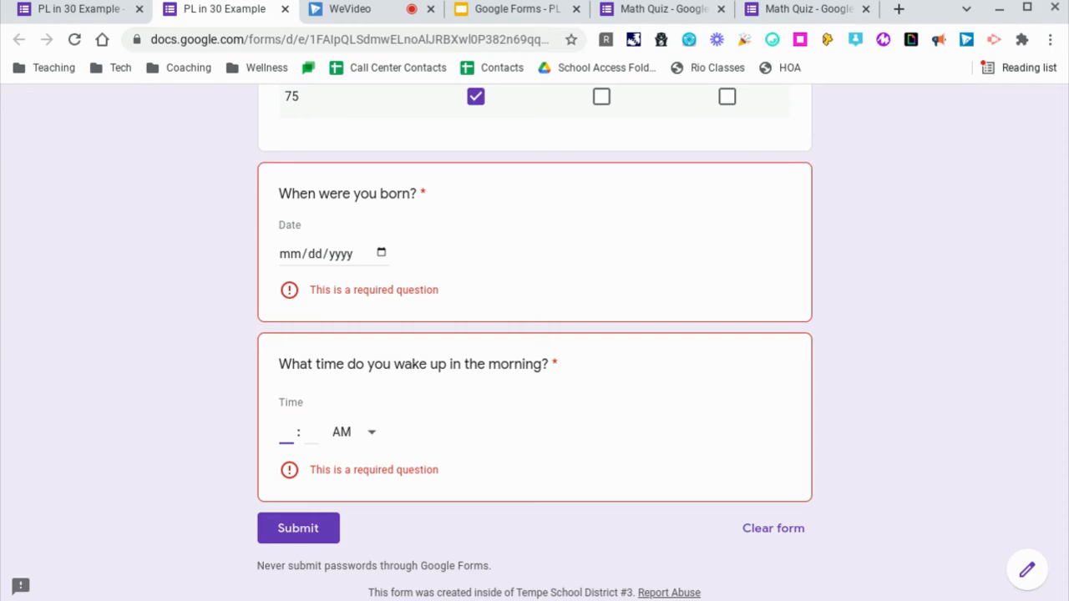
- Open the example form's responses in the editor and review the summary of respondents, favorite foods and dream vacations
{"action": "scroll", "coordinate": [558, 535], "scroll_direction": "up", "scroll_amount": 20}
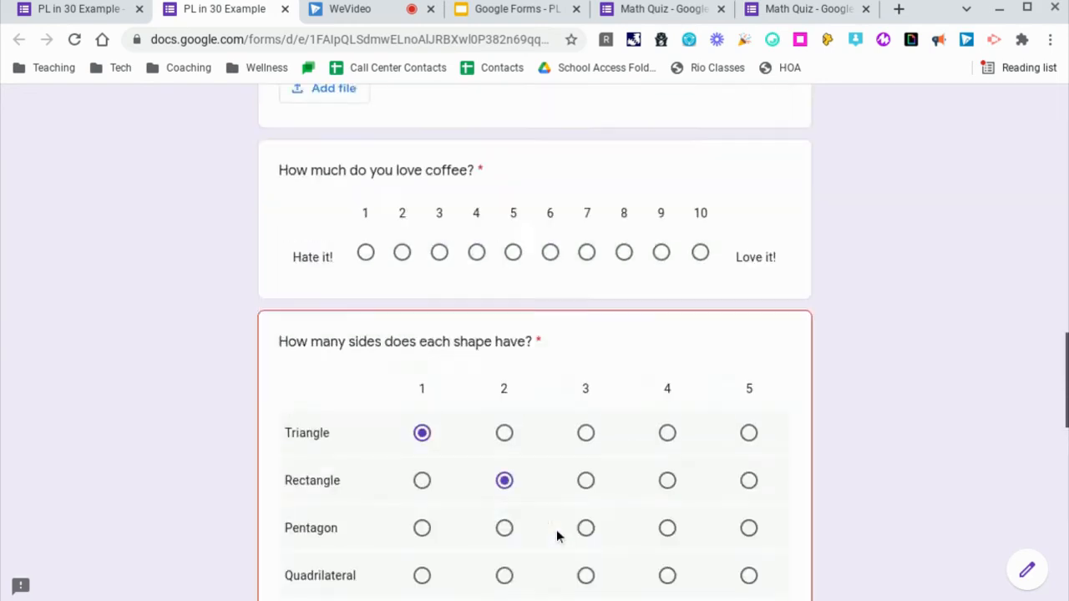
{"action": "left_click", "coordinate": [102, 17]}
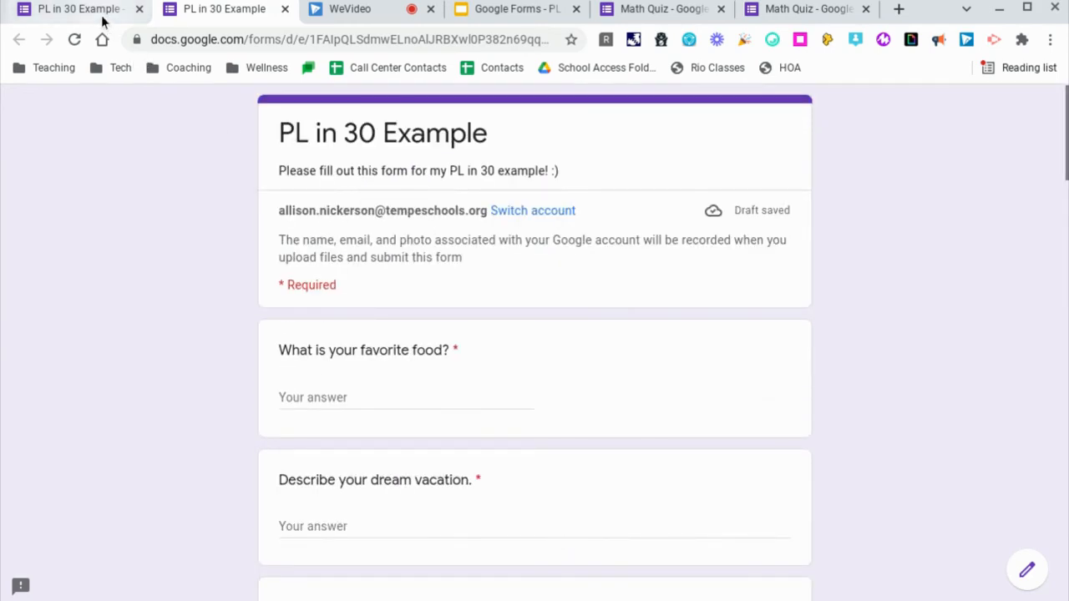
{"action": "scroll", "coordinate": [542, 367], "scroll_direction": "up", "scroll_amount": 15}
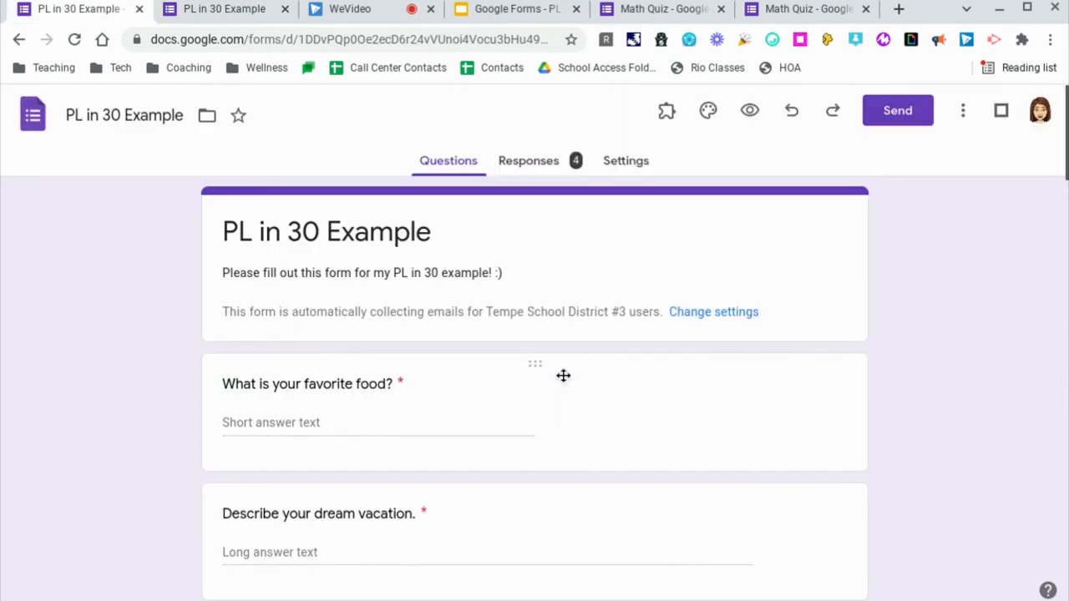
{"action": "left_click", "coordinate": [534, 161]}
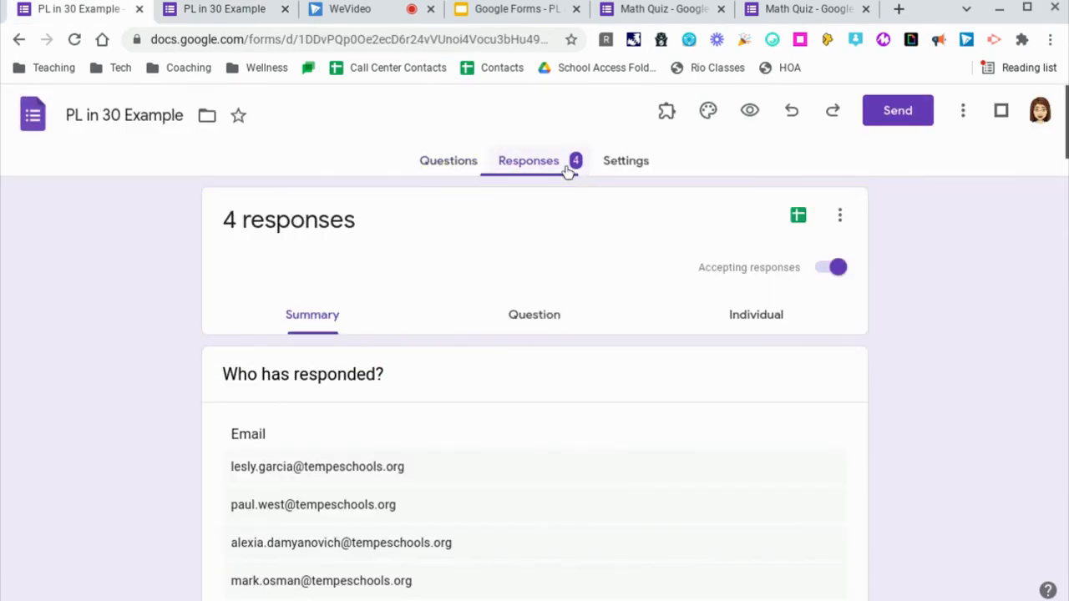
{"action": "scroll", "coordinate": [971, 282], "scroll_direction": "down", "scroll_amount": 2}
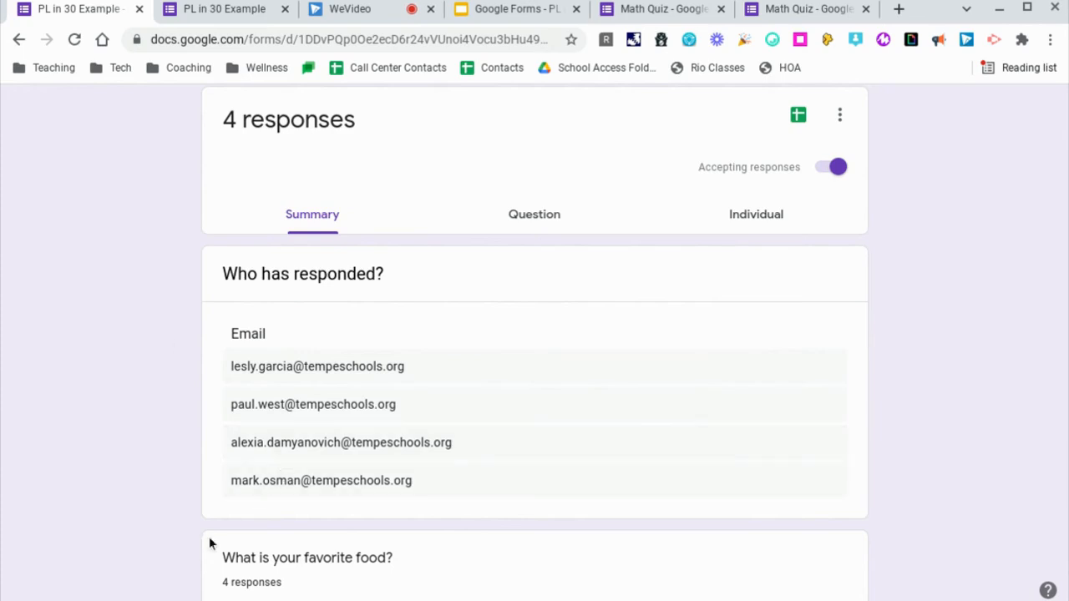
{"action": "scroll", "coordinate": [209, 536], "scroll_direction": "down", "scroll_amount": 4}
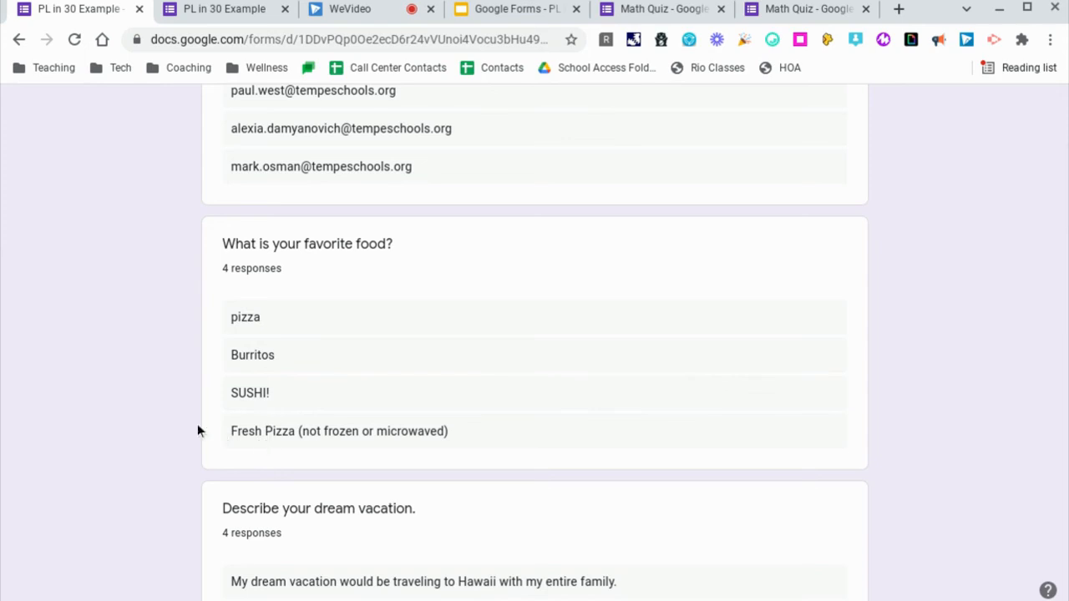
{"action": "scroll", "coordinate": [198, 425], "scroll_direction": "down", "scroll_amount": 1}
{"action": "scroll", "coordinate": [197, 424], "scroll_direction": "down", "scroll_amount": 7}
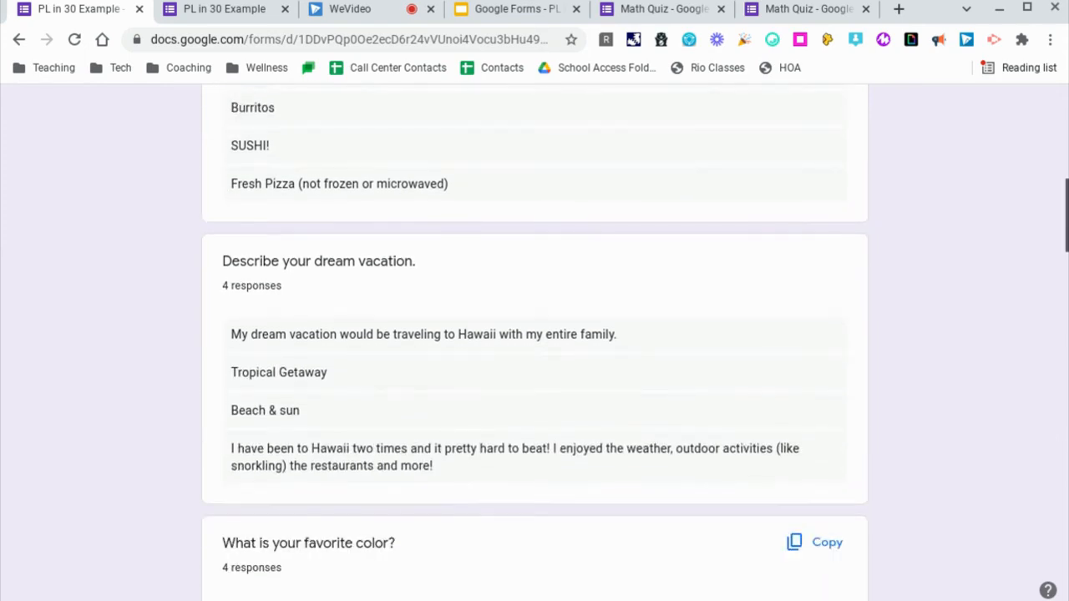
- Examine the response summary charts for favorite color, hobbies and favorite season
{"action": "scroll", "coordinate": [534, 342], "scroll_direction": "up", "scroll_amount": 1}
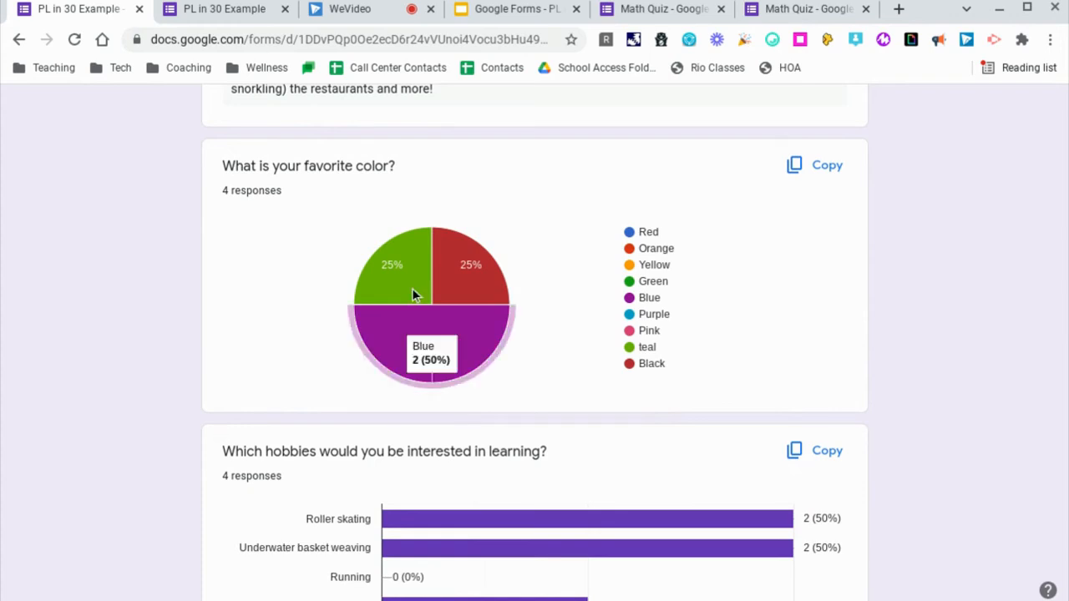
{"action": "mouse_move", "coordinate": [469, 290]}
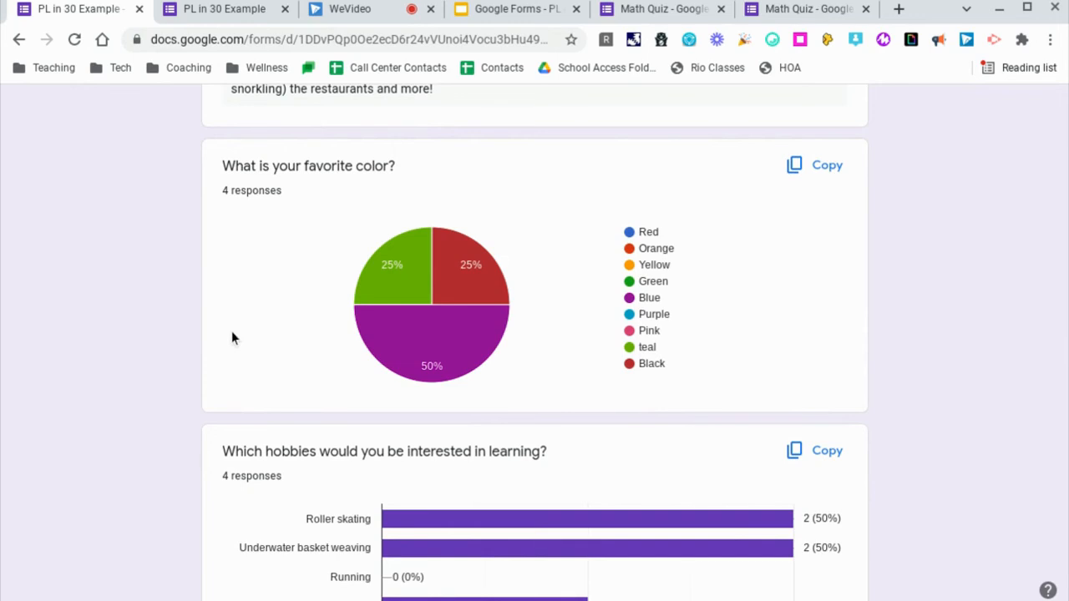
{"action": "mouse_move", "coordinate": [455, 340]}
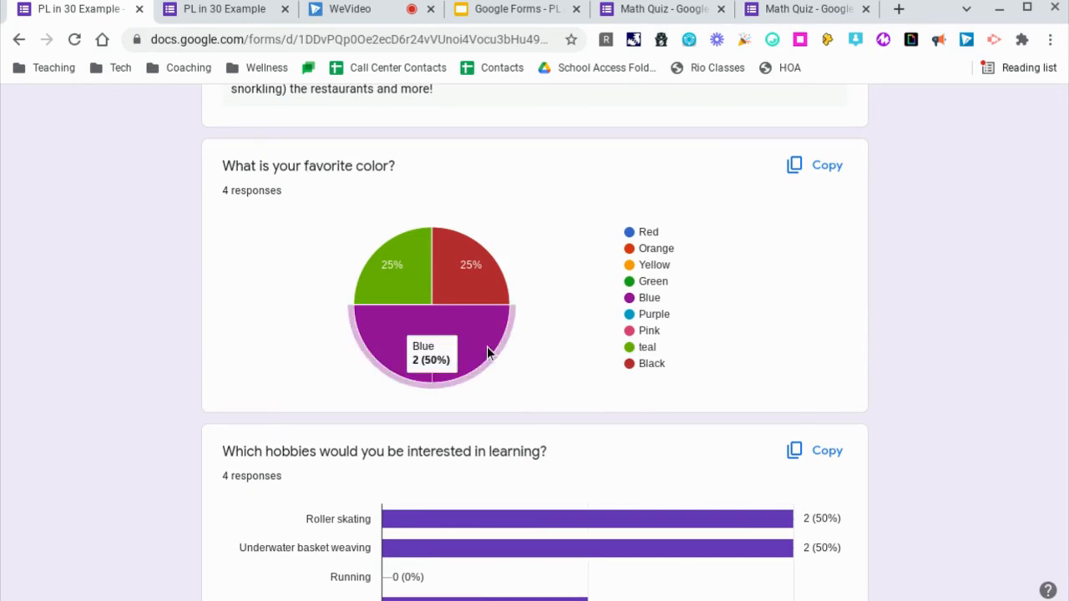
{"action": "scroll", "coordinate": [154, 336], "scroll_direction": "down", "scroll_amount": 2}
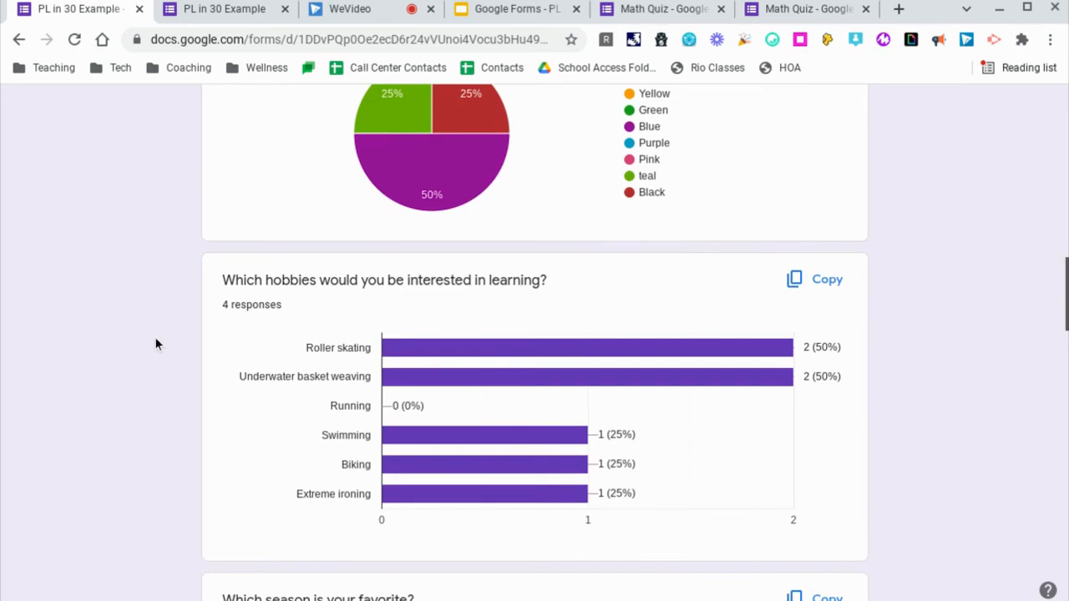
{"action": "scroll", "coordinate": [154, 336], "scroll_direction": "up", "scroll_amount": 4}
{"action": "scroll", "coordinate": [534, 342], "scroll_direction": "down", "scroll_amount": 1}
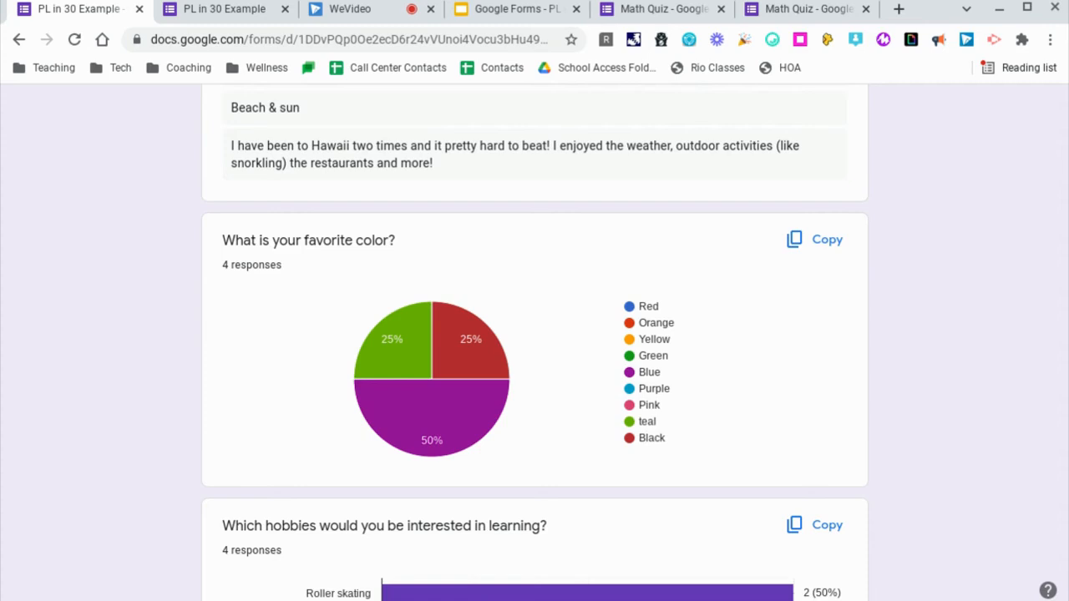
{"action": "scroll", "coordinate": [507, 223], "scroll_direction": "down", "scroll_amount": 4}
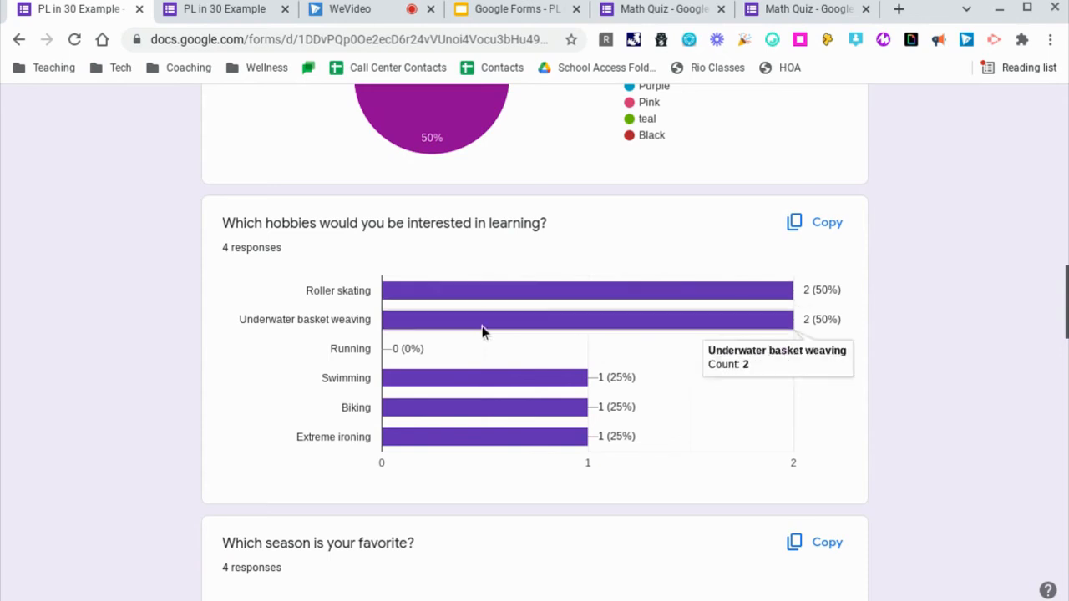
{"action": "scroll", "coordinate": [84, 452], "scroll_direction": "down", "scroll_amount": 5}
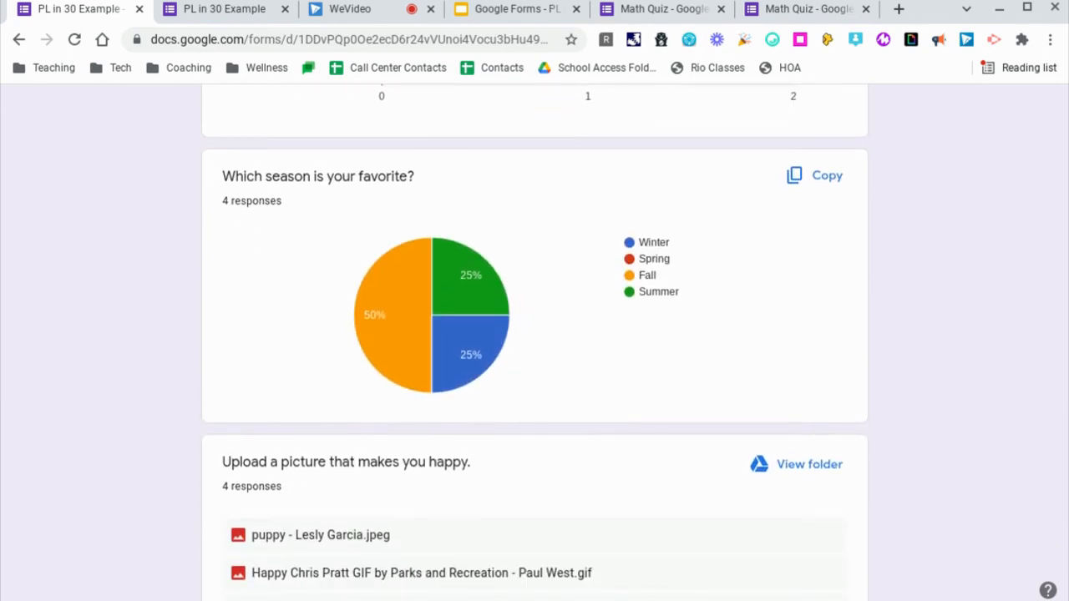
- Open the Drive folder of files uploaded for "Upload a picture that makes you happy." and dismiss the notification offer
{"action": "scroll", "coordinate": [326, 374], "scroll_direction": "down", "scroll_amount": 3}
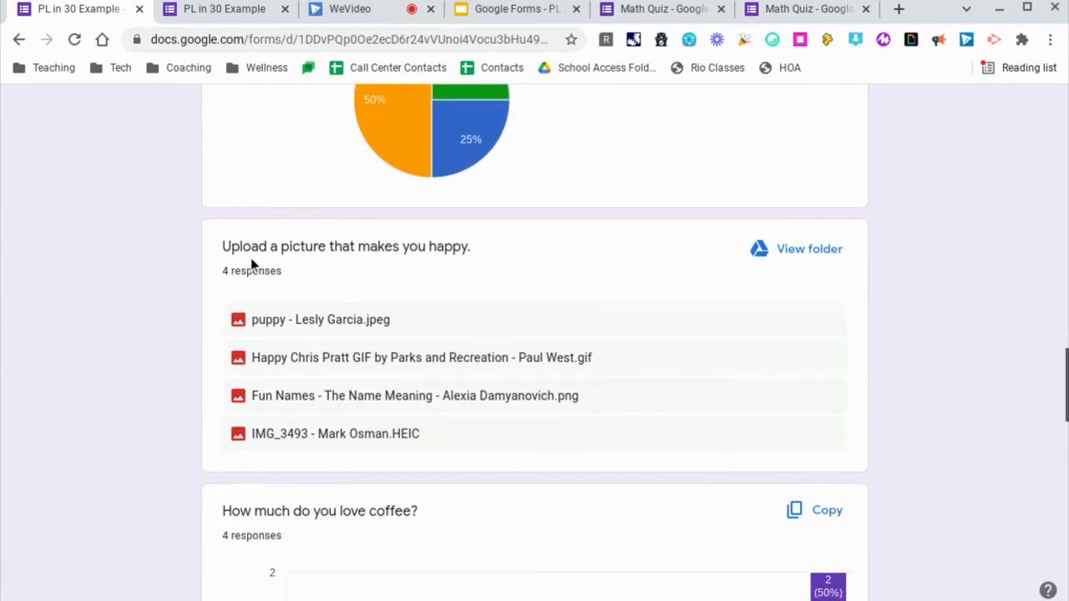
{"action": "left_click", "coordinate": [804, 246]}
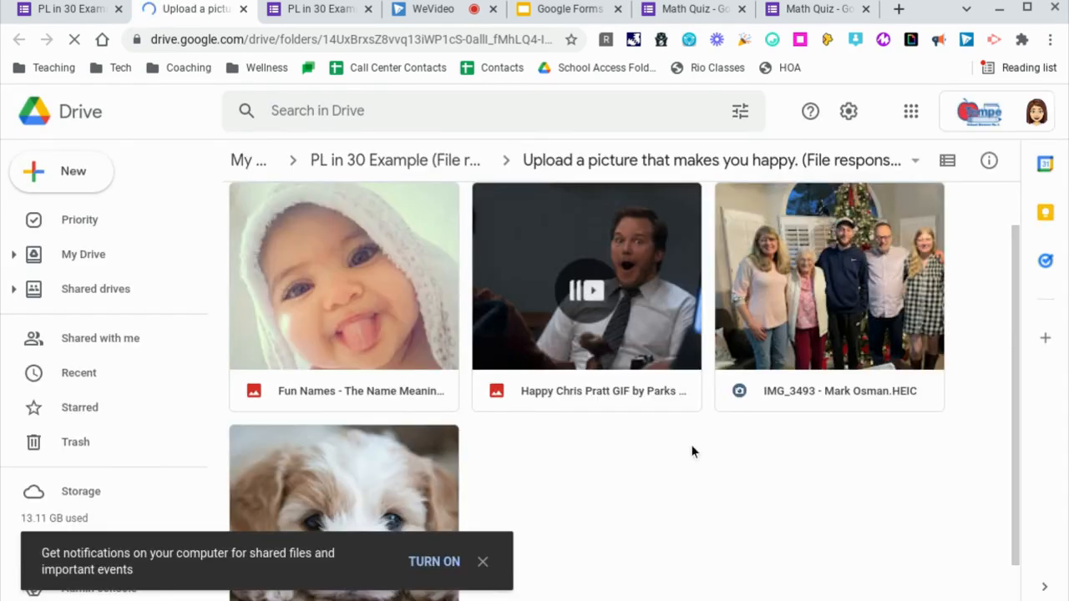
{"action": "scroll", "coordinate": [668, 468], "scroll_direction": "down", "scroll_amount": 1}
{"action": "left_click", "coordinate": [482, 562]}
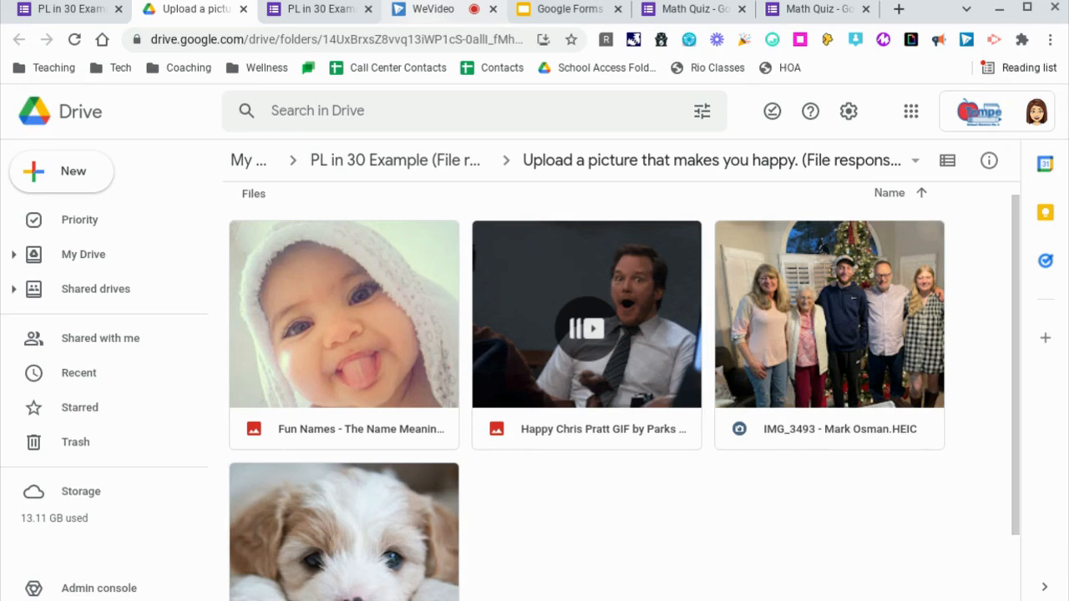
- Return to the form's response summary and review the remaining questions through the birth date and wake-up time answers
{"action": "left_click", "coordinate": [330, 13]}
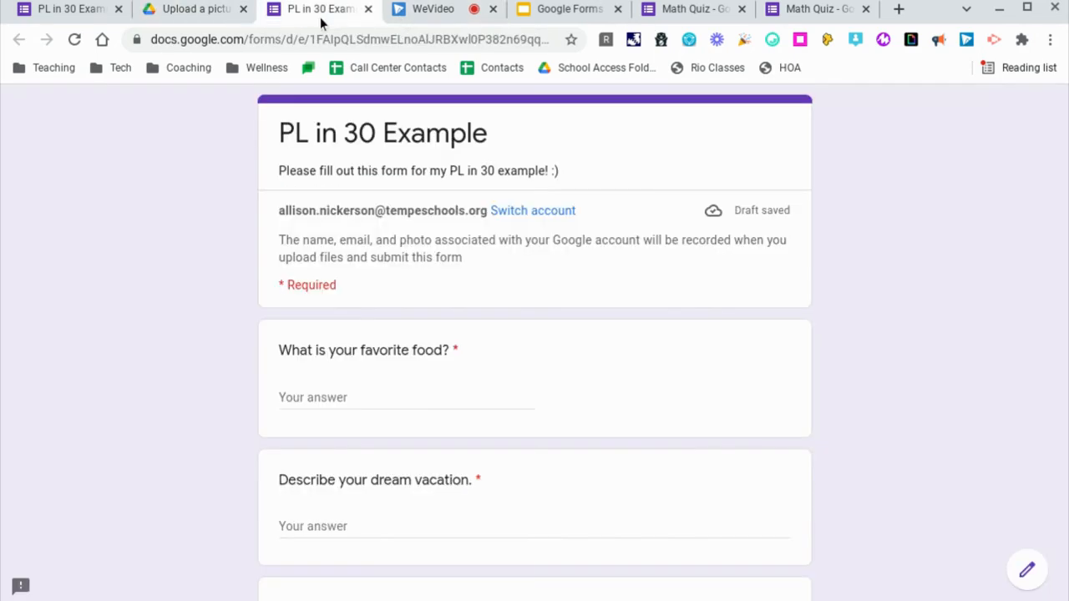
{"action": "left_click", "coordinate": [100, 16]}
{"action": "scroll", "coordinate": [404, 228], "scroll_direction": "down", "scroll_amount": 4}
{"action": "scroll", "coordinate": [405, 236], "scroll_direction": "down", "scroll_amount": 12}
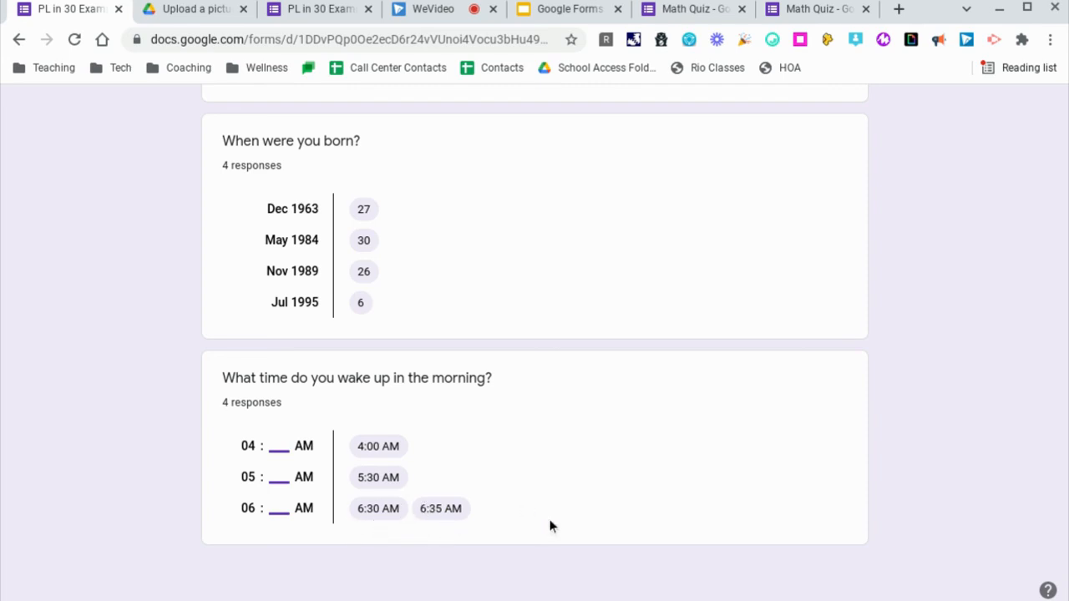
{"action": "scroll", "coordinate": [678, 519], "scroll_direction": "up", "scroll_amount": 10}
{"action": "scroll", "coordinate": [677, 519], "scroll_direction": "up", "scroll_amount": 15}
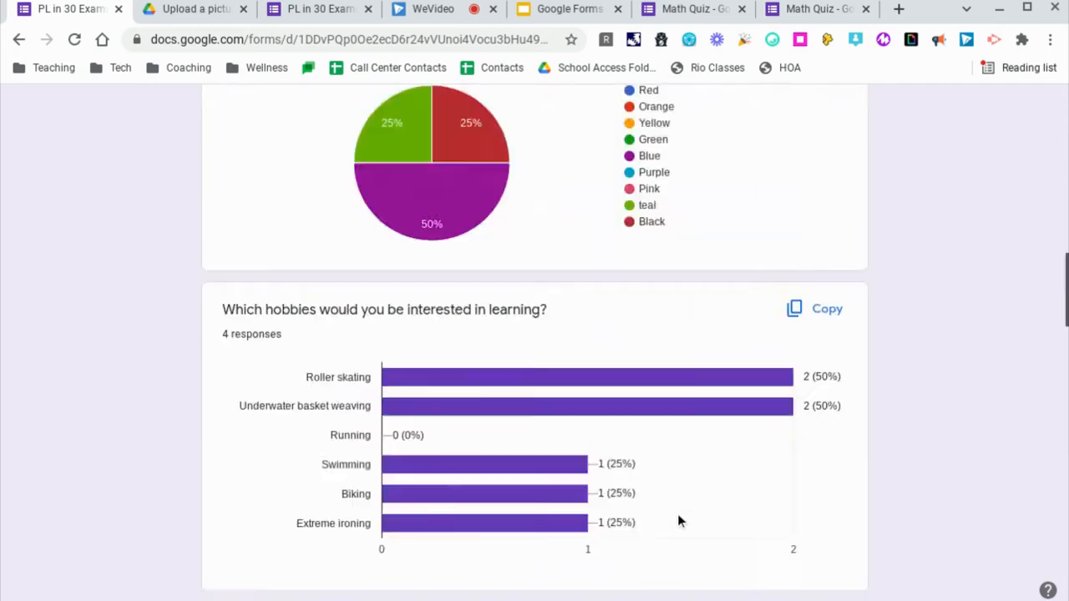
- View the responses by question and examine the individual answers to "What is your favorite food?"
{"action": "left_click", "coordinate": [566, 323]}
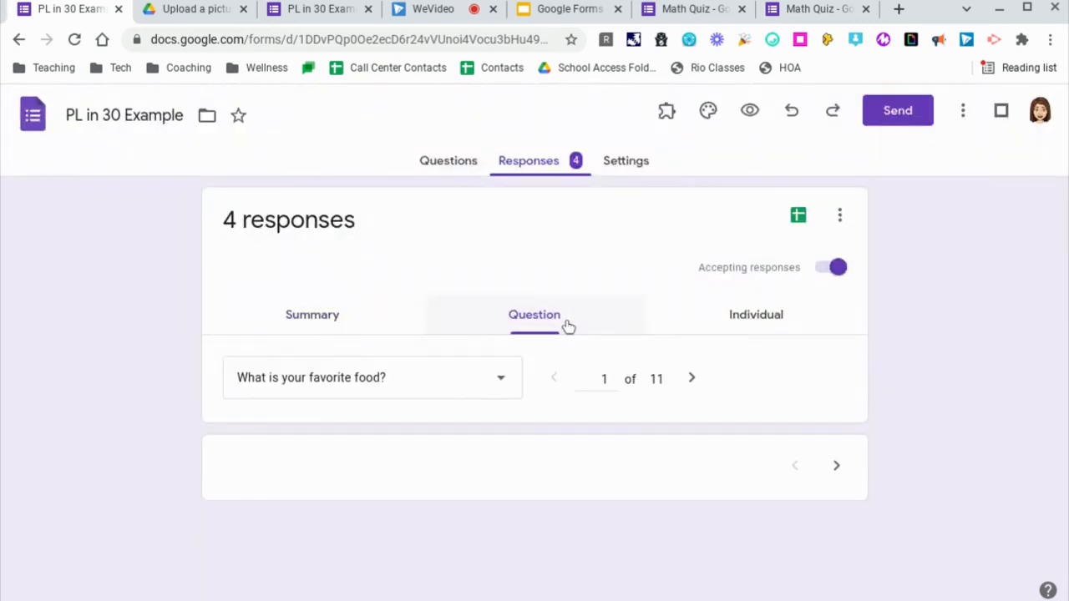
{"action": "scroll", "coordinate": [962, 373], "scroll_direction": "down", "scroll_amount": 1}
{"action": "scroll", "coordinate": [962, 374], "scroll_direction": "down", "scroll_amount": 5}
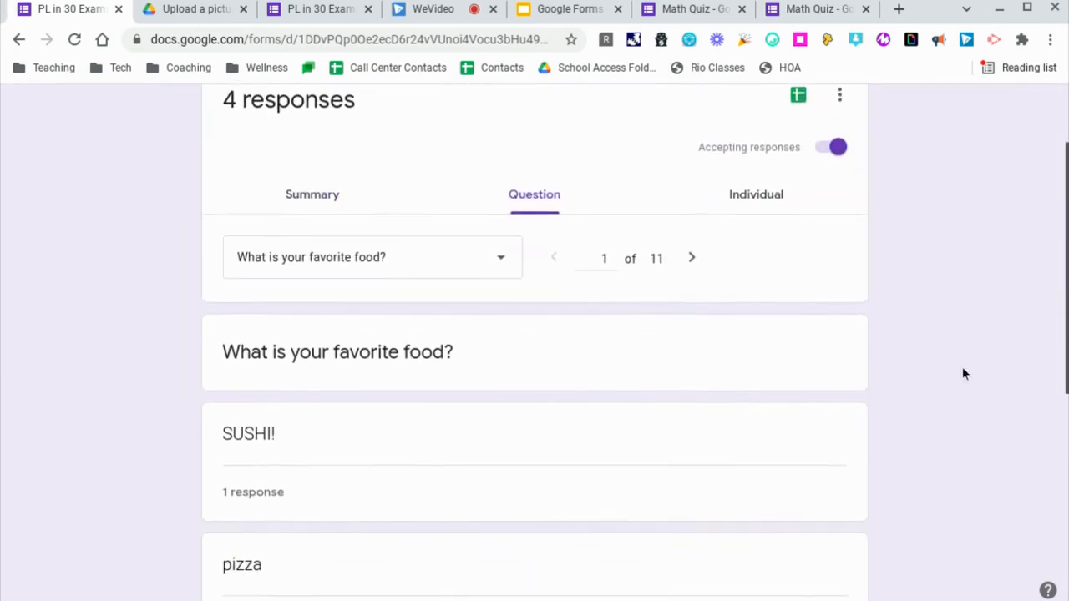
{"action": "scroll", "coordinate": [535, 334], "scroll_direction": "down", "scroll_amount": 2}
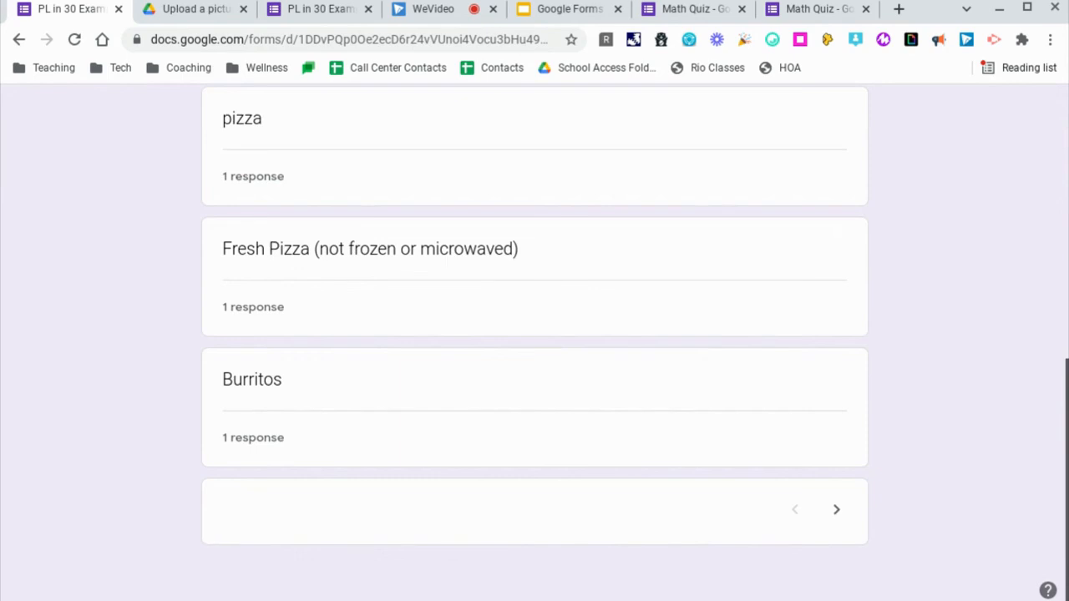
{"action": "scroll", "coordinate": [924, 350], "scroll_direction": "up", "scroll_amount": 7}
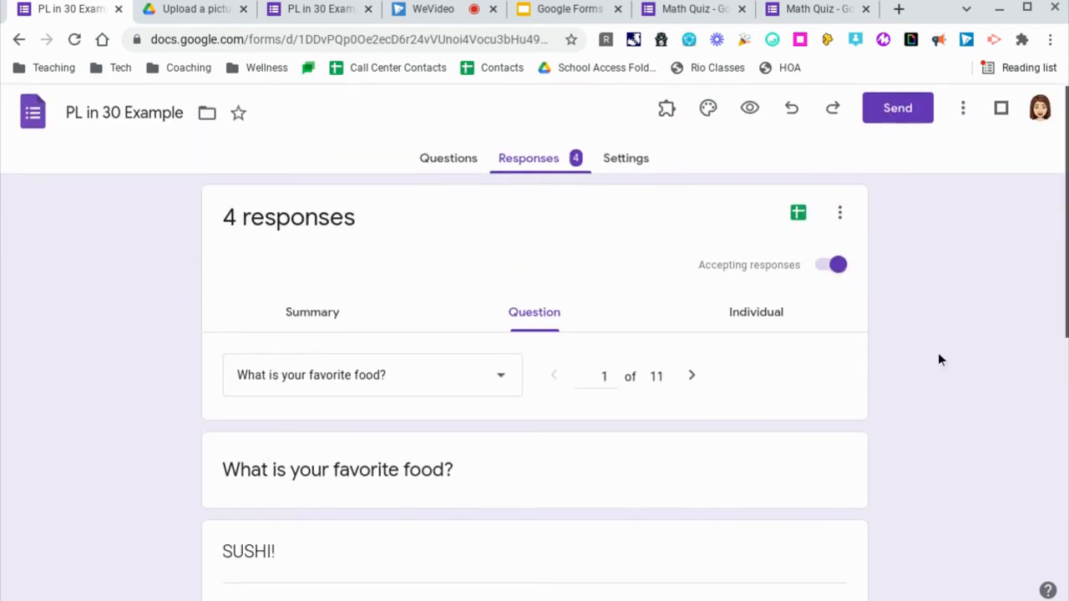
{"action": "scroll", "coordinate": [922, 349], "scroll_direction": "down", "scroll_amount": 3}
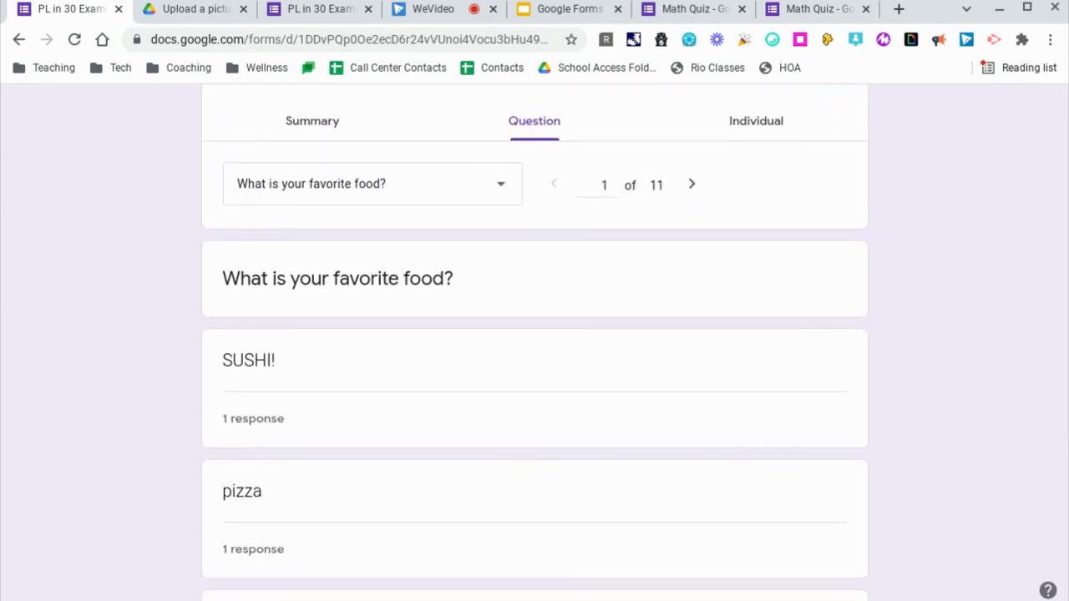
{"action": "scroll", "coordinate": [902, 451], "scroll_direction": "down", "scroll_amount": 4}
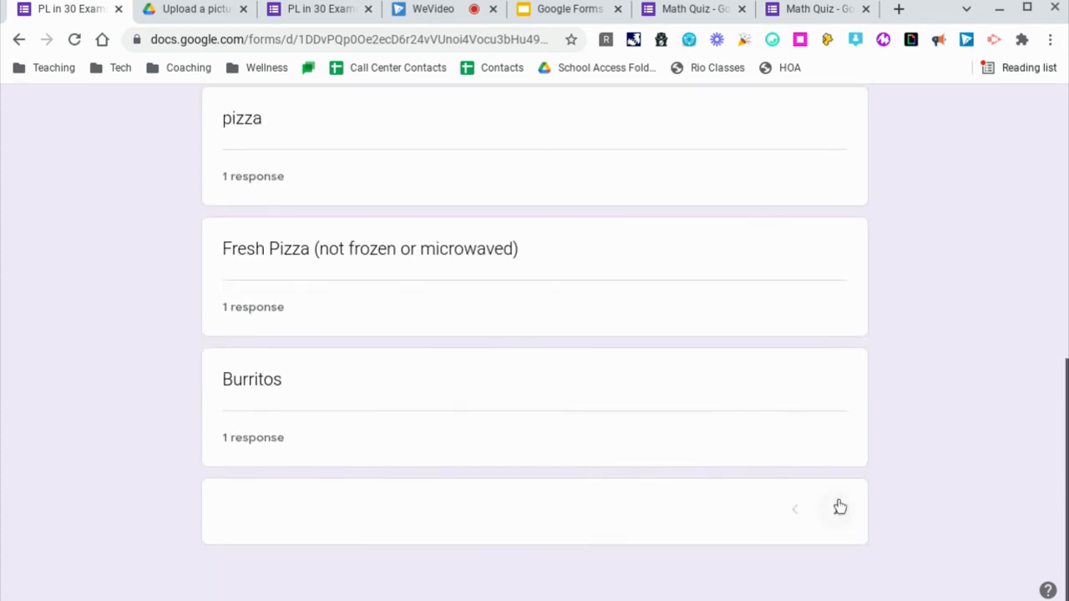
- Advance to the responses for "What is your favorite color?" and examine its answers
{"action": "left_click", "coordinate": [839, 509]}
{"action": "left_click", "coordinate": [839, 508]}
{"action": "scroll", "coordinate": [907, 506], "scroll_direction": "up", "scroll_amount": 5}
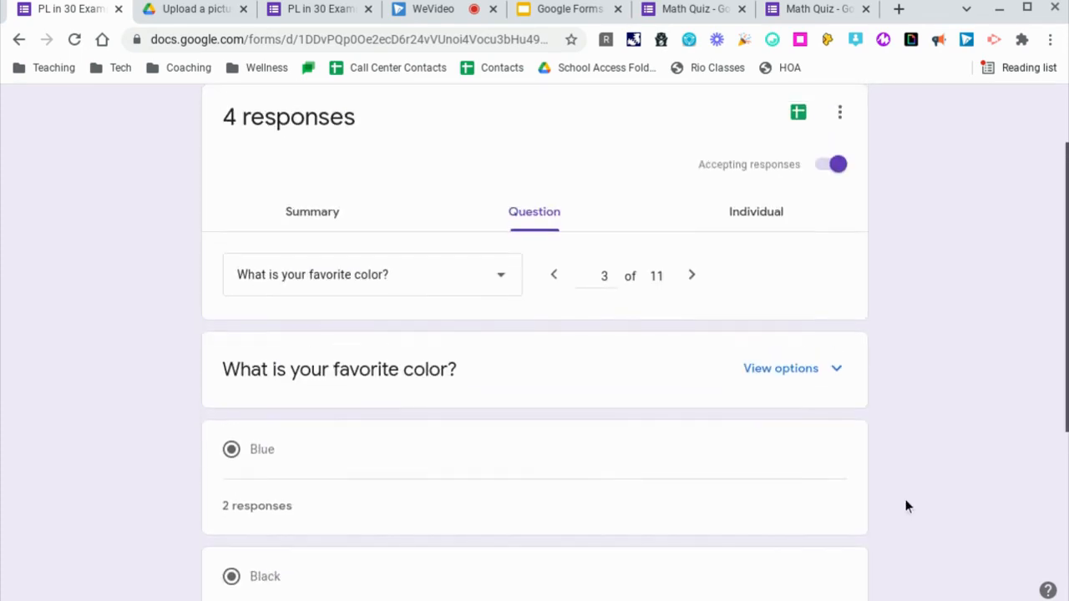
{"action": "scroll", "coordinate": [906, 506], "scroll_direction": "down", "scroll_amount": 4}
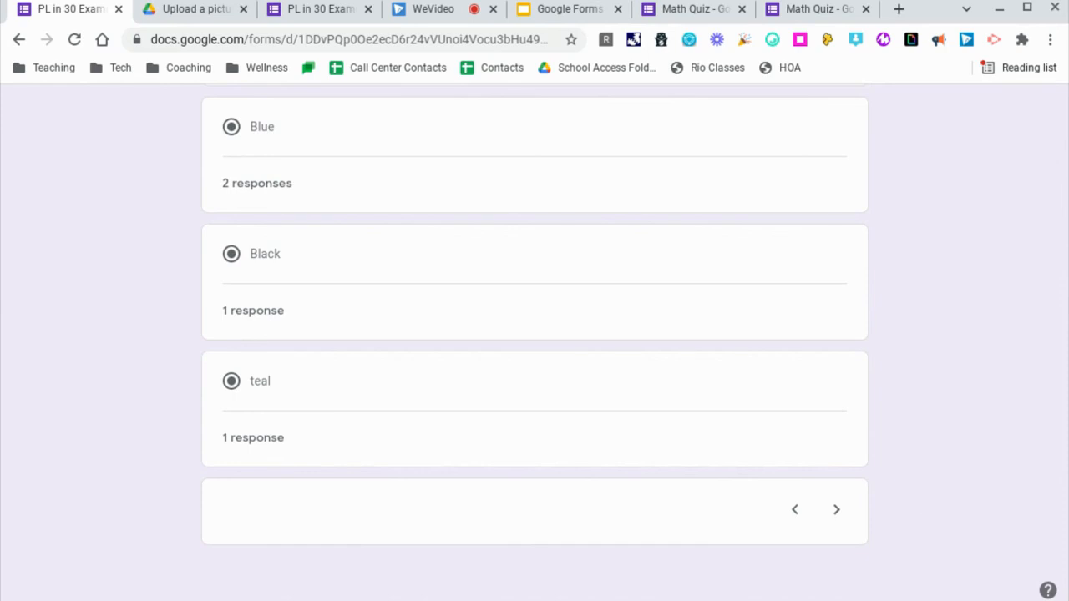
{"action": "scroll", "coordinate": [797, 340], "scroll_direction": "up", "scroll_amount": 5}
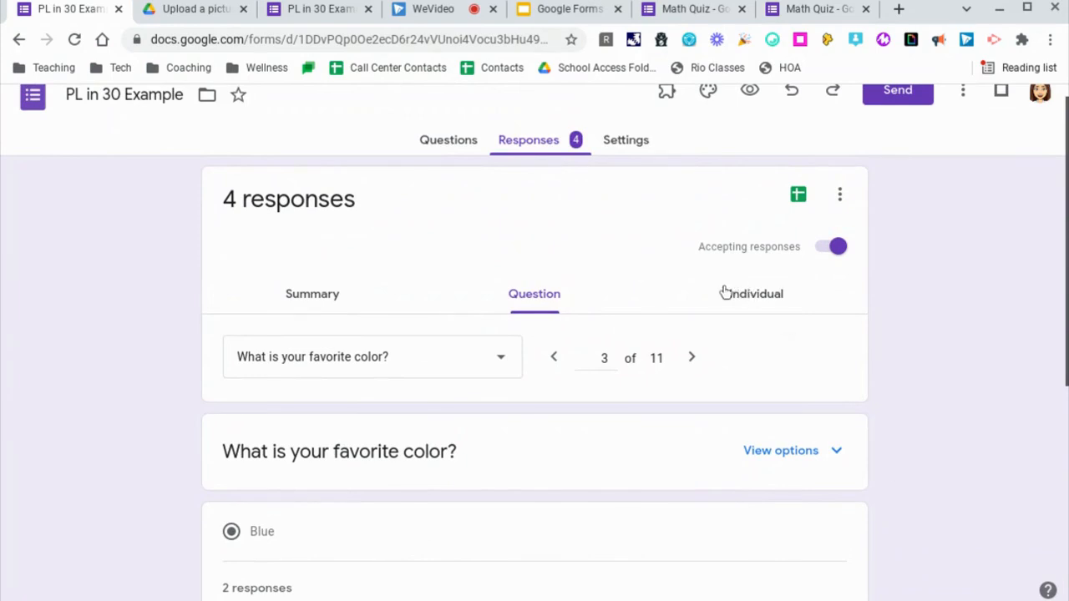
- View the responses individually, browse through the respondents and select the first respondent from the list
{"action": "left_click", "coordinate": [725, 292]}
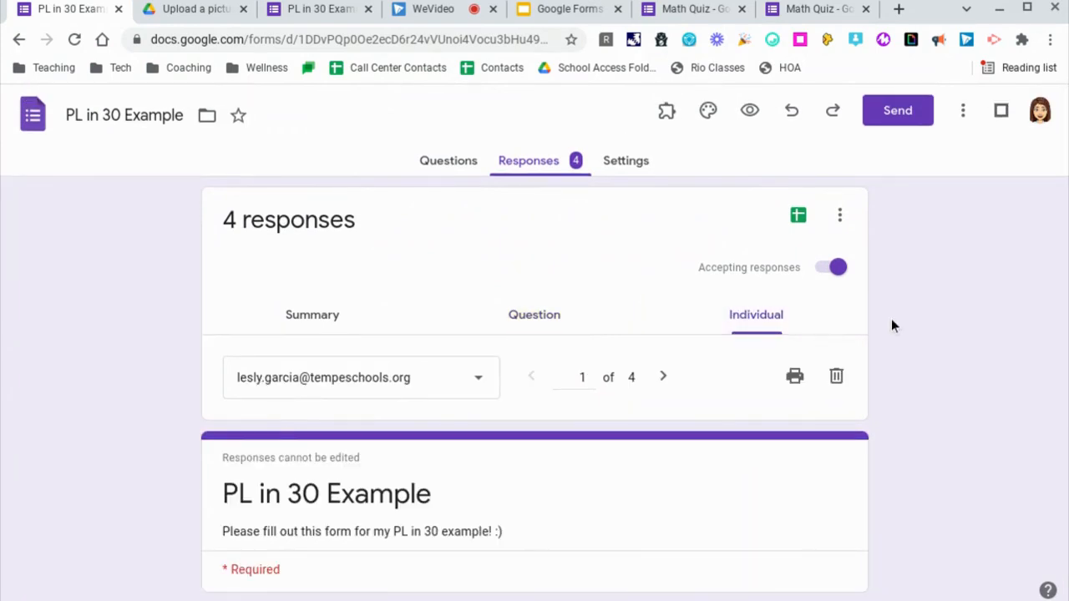
{"action": "scroll", "coordinate": [890, 325], "scroll_direction": "down", "scroll_amount": 1}
{"action": "left_click", "coordinate": [485, 323]}
{"action": "left_click", "coordinate": [484, 322]}
{"action": "left_click", "coordinate": [666, 321]}
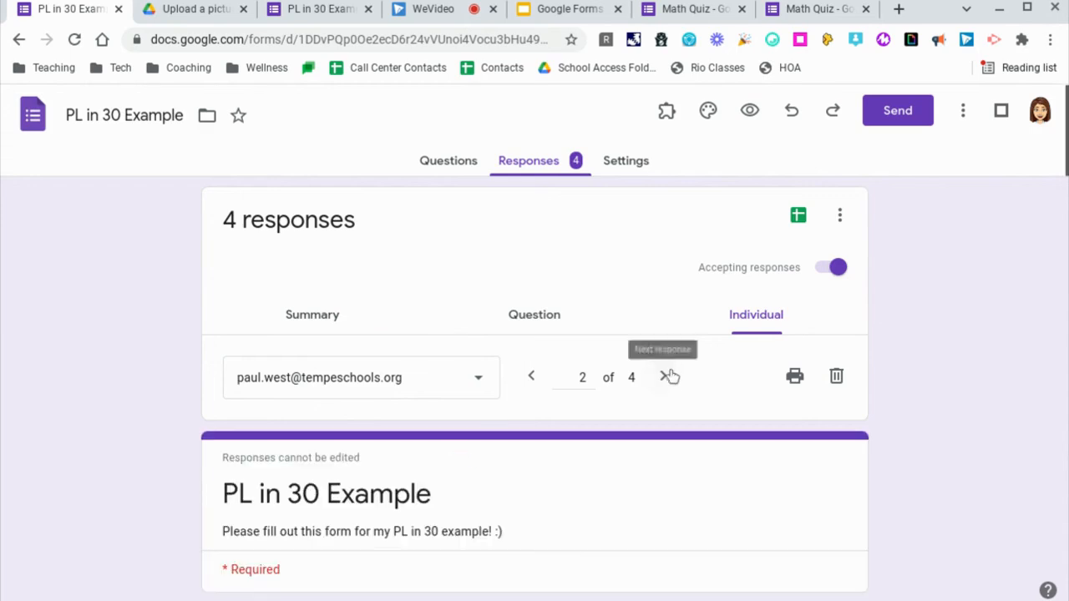
{"action": "left_click", "coordinate": [667, 377]}
{"action": "left_click", "coordinate": [473, 377]}
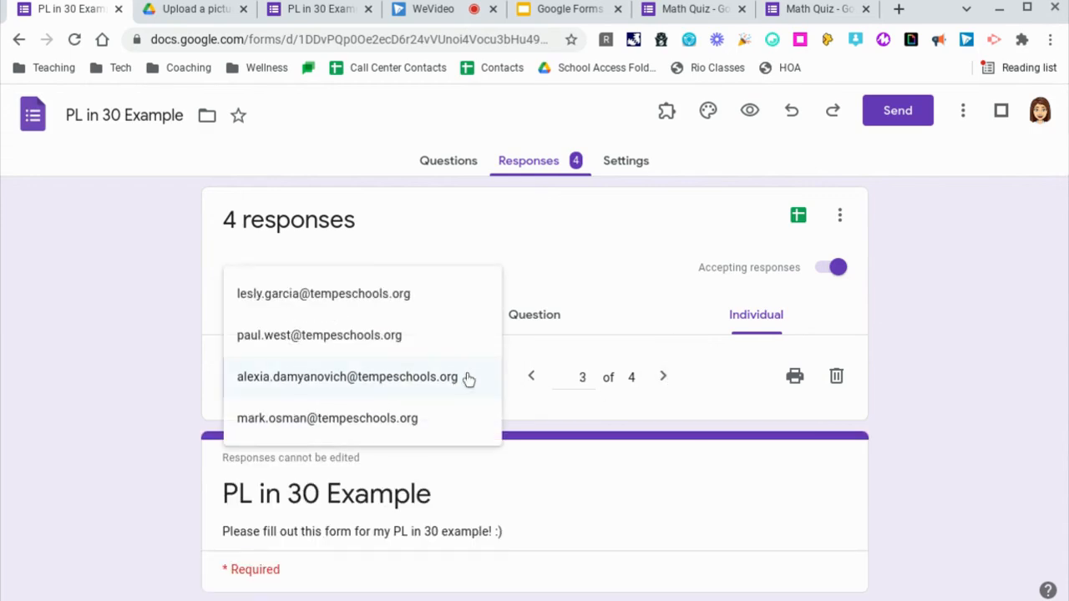
{"action": "left_click", "coordinate": [317, 309]}
- Examine the first respondent's answers from favorite food through the "How much do you love coffee?" rating
{"action": "scroll", "coordinate": [163, 398], "scroll_direction": "down", "scroll_amount": 2}
{"action": "scroll", "coordinate": [164, 399], "scroll_direction": "down", "scroll_amount": 3}
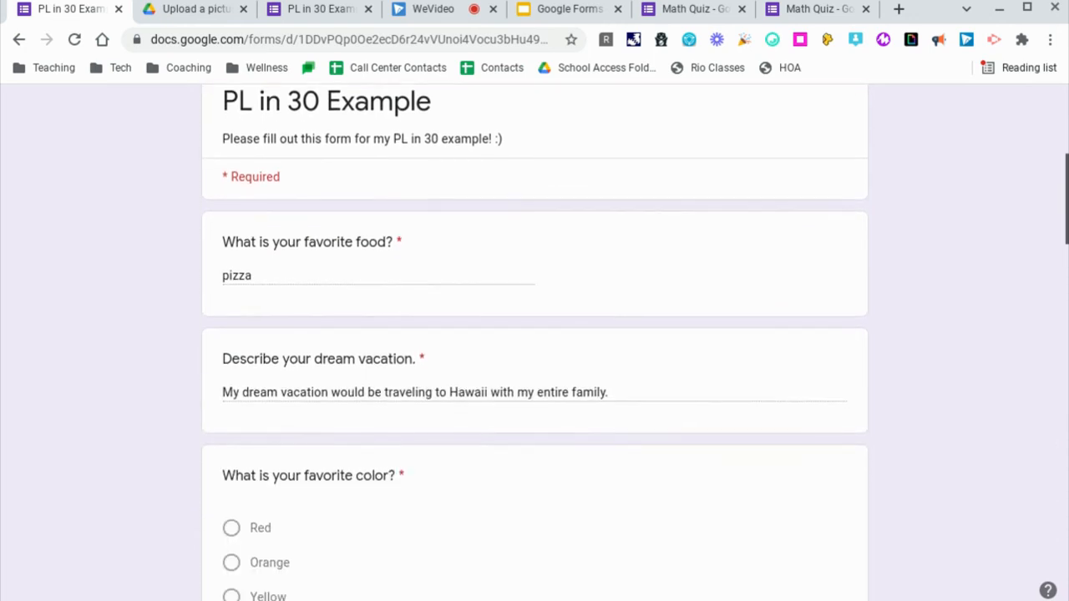
{"action": "scroll", "coordinate": [276, 302], "scroll_direction": "down", "scroll_amount": 1}
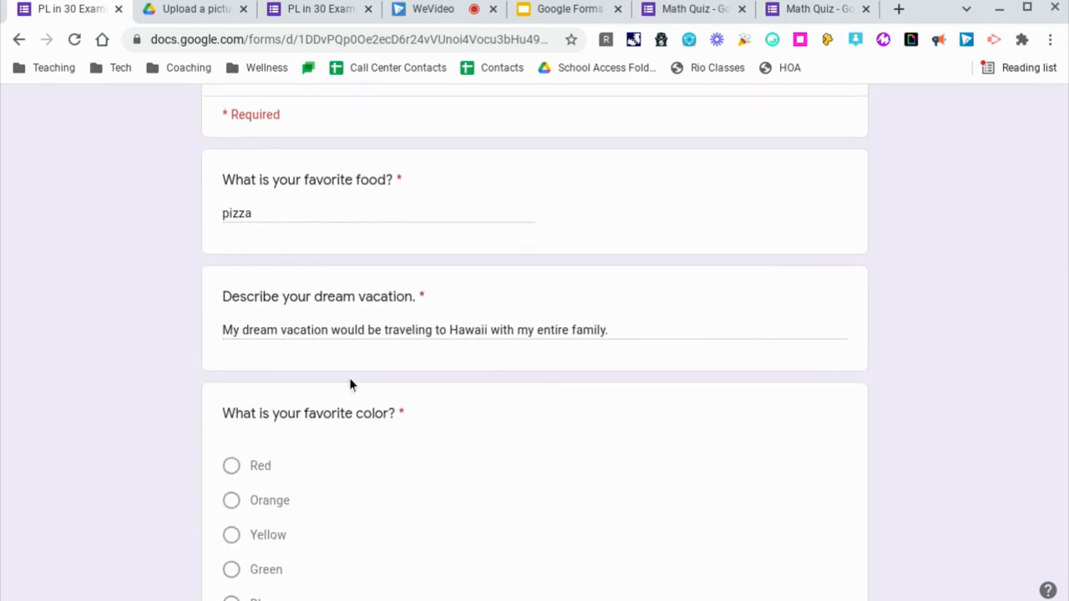
{"action": "scroll", "coordinate": [245, 352], "scroll_direction": "down", "scroll_amount": 4}
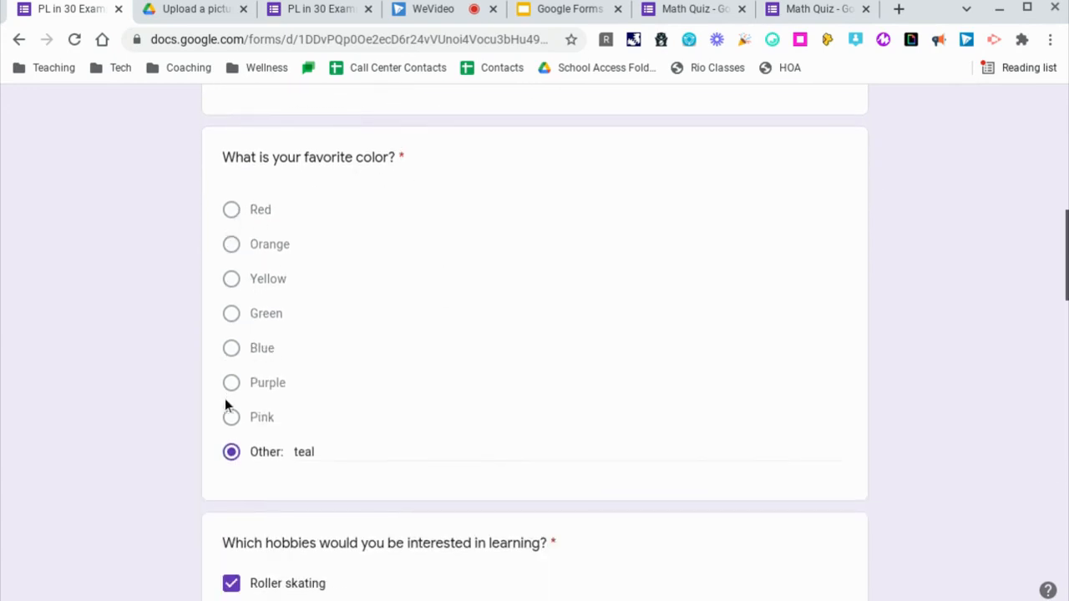
{"action": "scroll", "coordinate": [186, 459], "scroll_direction": "down", "scroll_amount": 3}
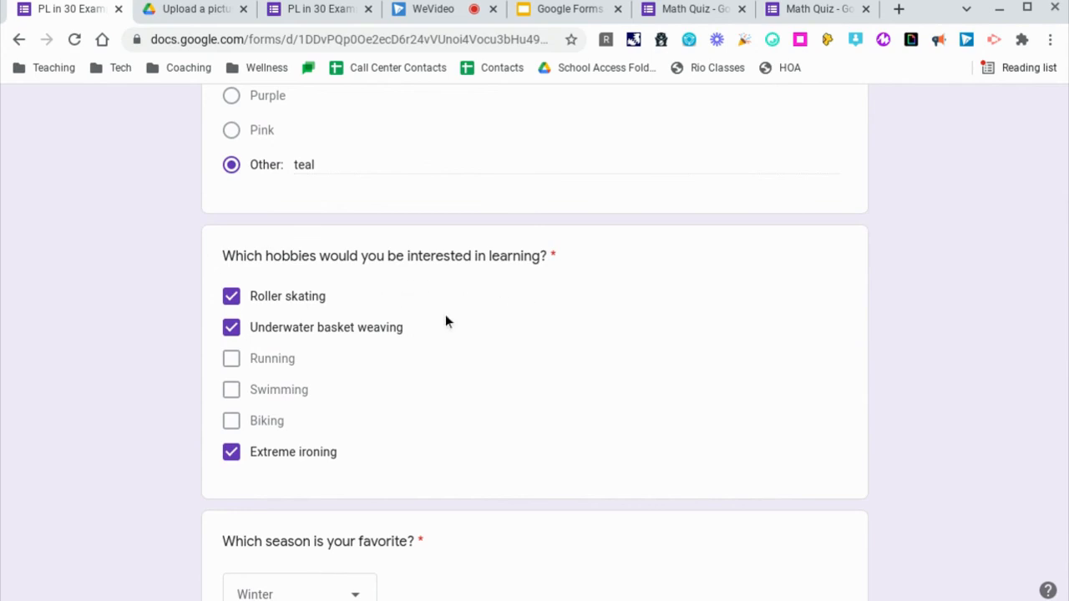
{"action": "scroll", "coordinate": [384, 432], "scroll_direction": "down", "scroll_amount": 2}
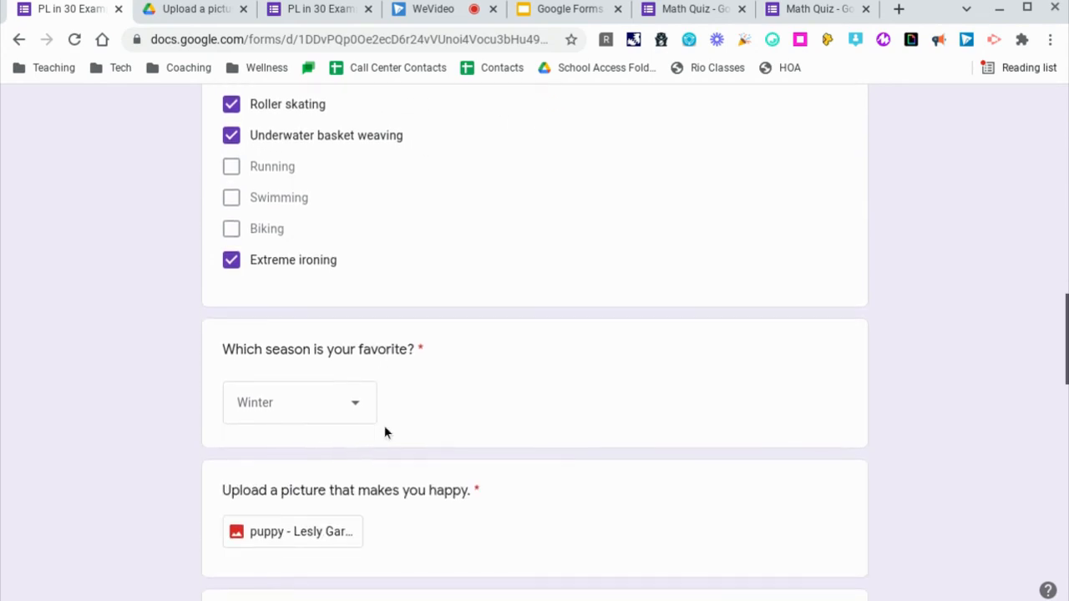
{"action": "scroll", "coordinate": [158, 376], "scroll_direction": "down", "scroll_amount": 1}
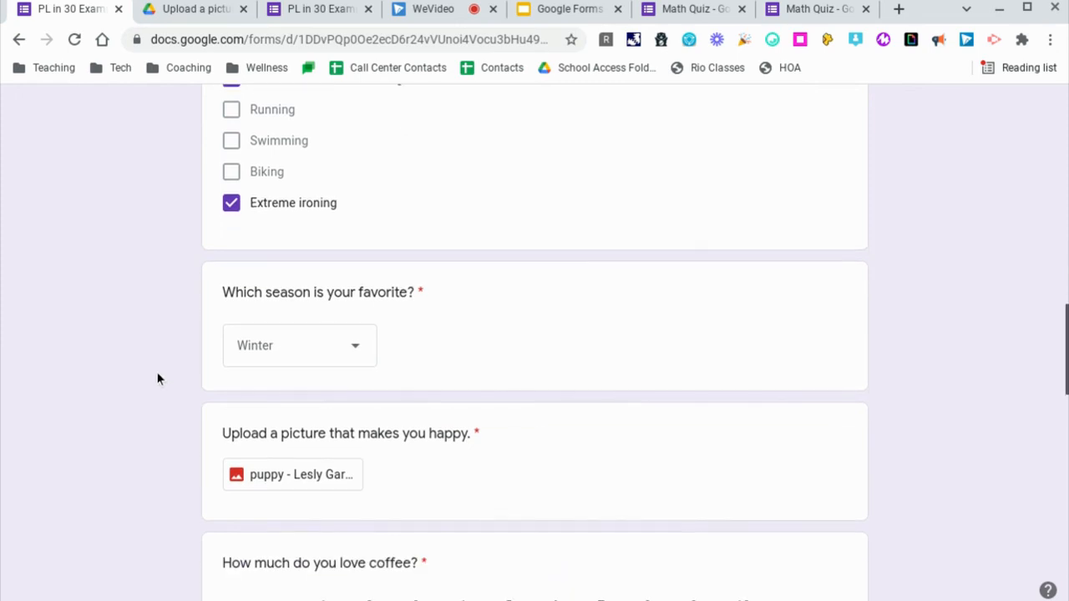
{"action": "scroll", "coordinate": [158, 378], "scroll_direction": "down", "scroll_amount": 3}
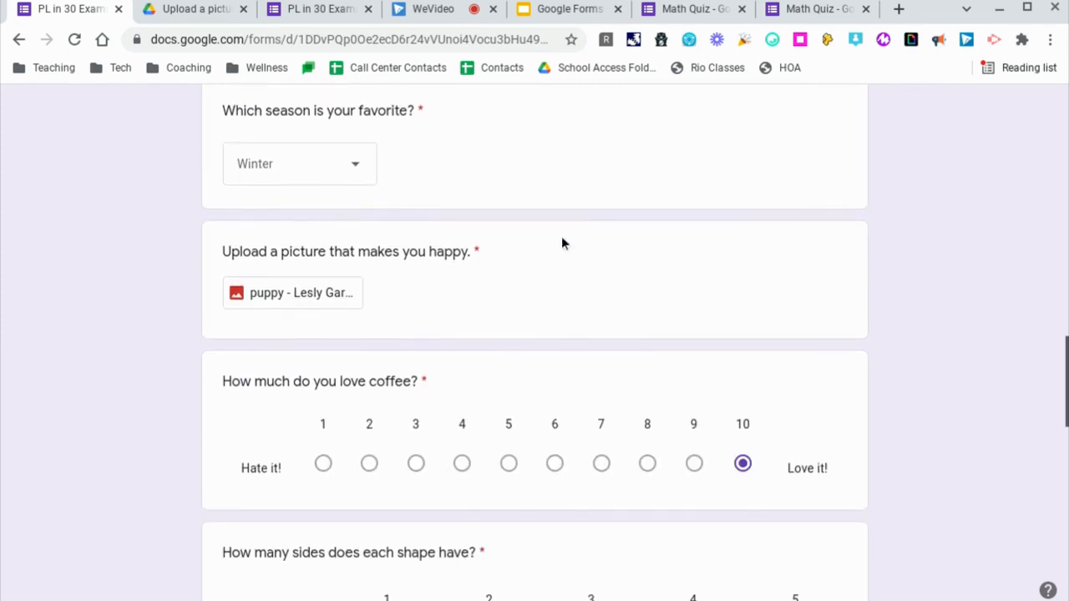
- Open the picture uploaded by the first respondent in Google Drive, then return to the form's responses
{"action": "left_click", "coordinate": [255, 293]}
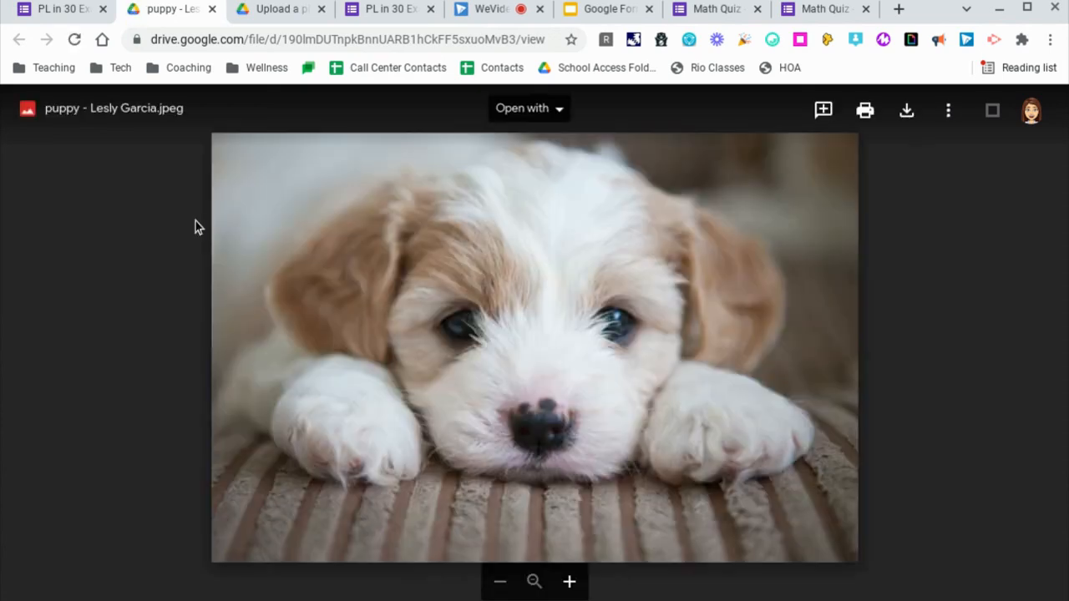
{"action": "left_click", "coordinate": [35, 12]}
{"action": "scroll", "coordinate": [168, 447], "scroll_direction": "down", "scroll_amount": 1}
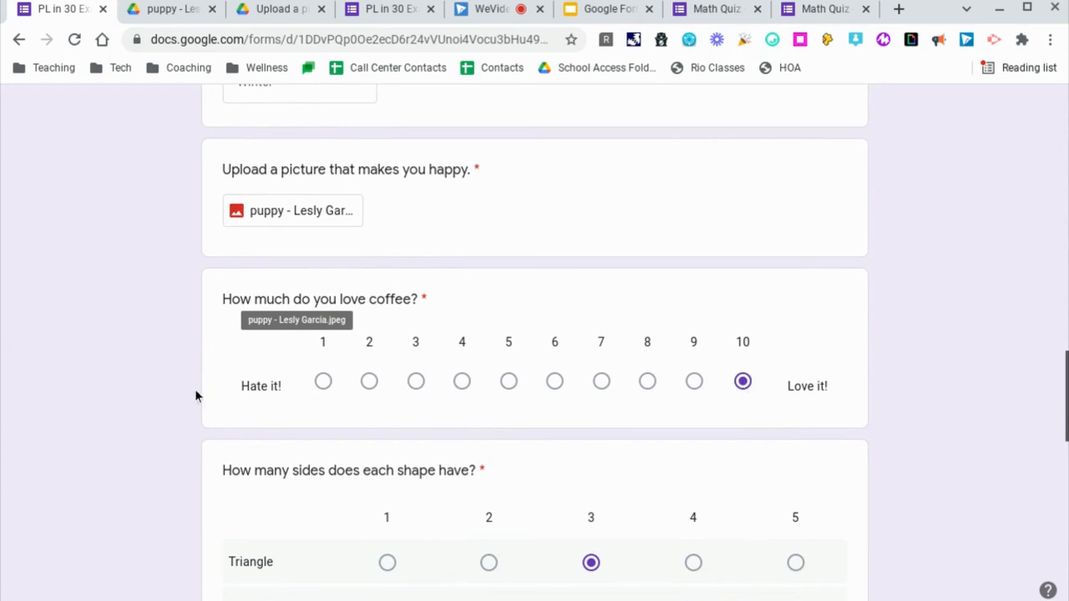
- Review the first respondent's shape-sides, even-or-odd, birth date and wake-up time answers, and return to the start of the response
{"action": "scroll", "coordinate": [195, 391], "scroll_direction": "down", "scroll_amount": 4}
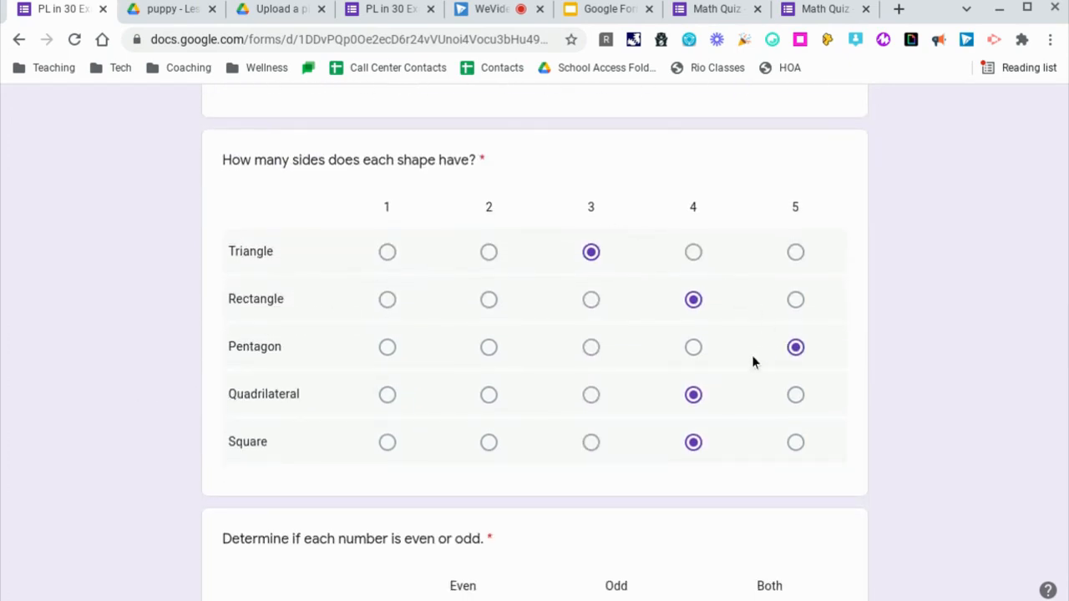
{"action": "scroll", "coordinate": [234, 332], "scroll_direction": "down", "scroll_amount": 3}
{"action": "scroll", "coordinate": [234, 332], "scroll_direction": "down", "scroll_amount": 2}
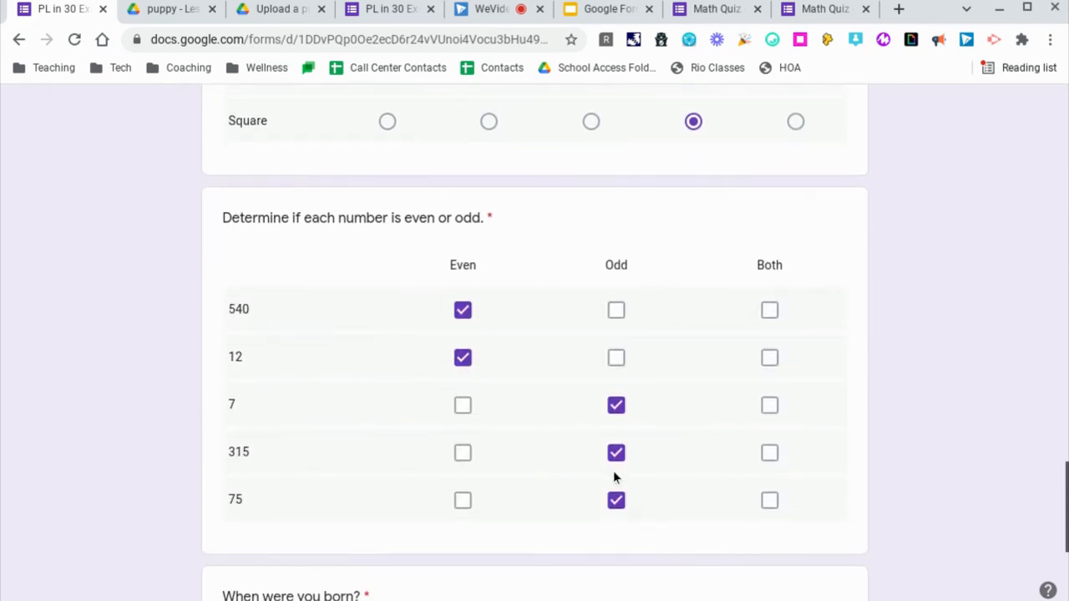
{"action": "scroll", "coordinate": [613, 476], "scroll_direction": "down", "scroll_amount": 3}
{"action": "scroll", "coordinate": [613, 477], "scroll_direction": "down", "scroll_amount": 2}
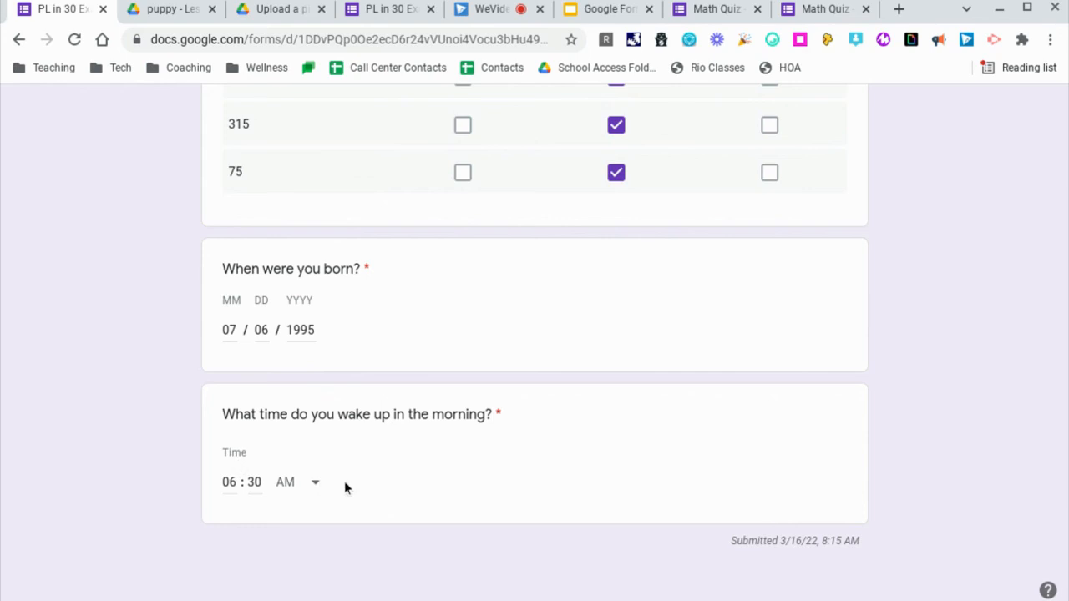
{"action": "scroll", "coordinate": [346, 487], "scroll_direction": "up", "scroll_amount": 3}
{"action": "scroll", "coordinate": [91, 478], "scroll_direction": "up", "scroll_amount": 15}
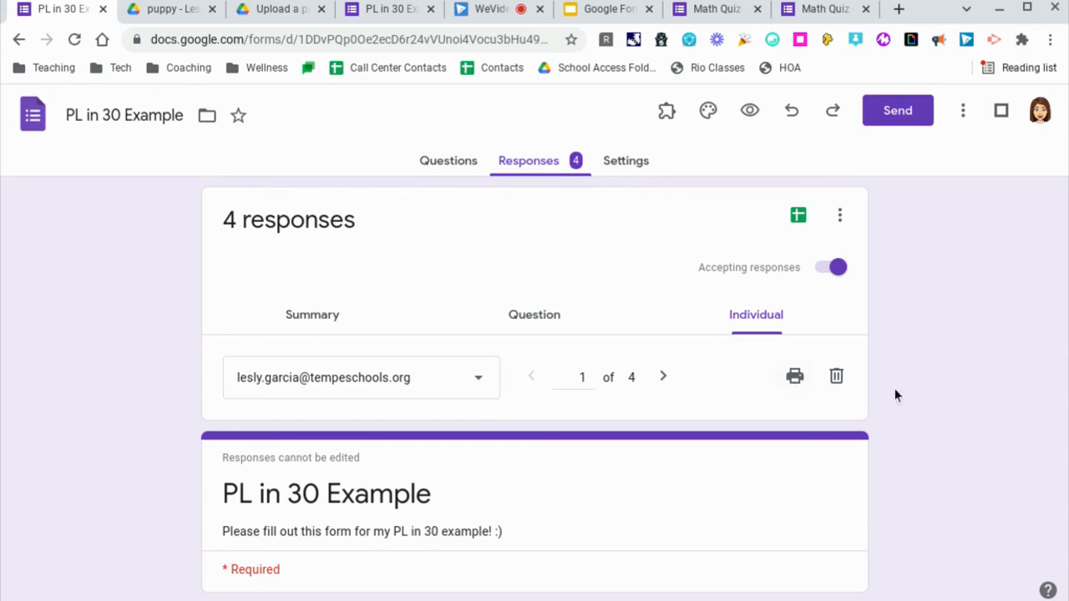
{"action": "left_click", "coordinate": [800, 389]}
- Open the options for sending the form, examine the email fields and try to include the form in the email
{"action": "left_click", "coordinate": [910, 123]}
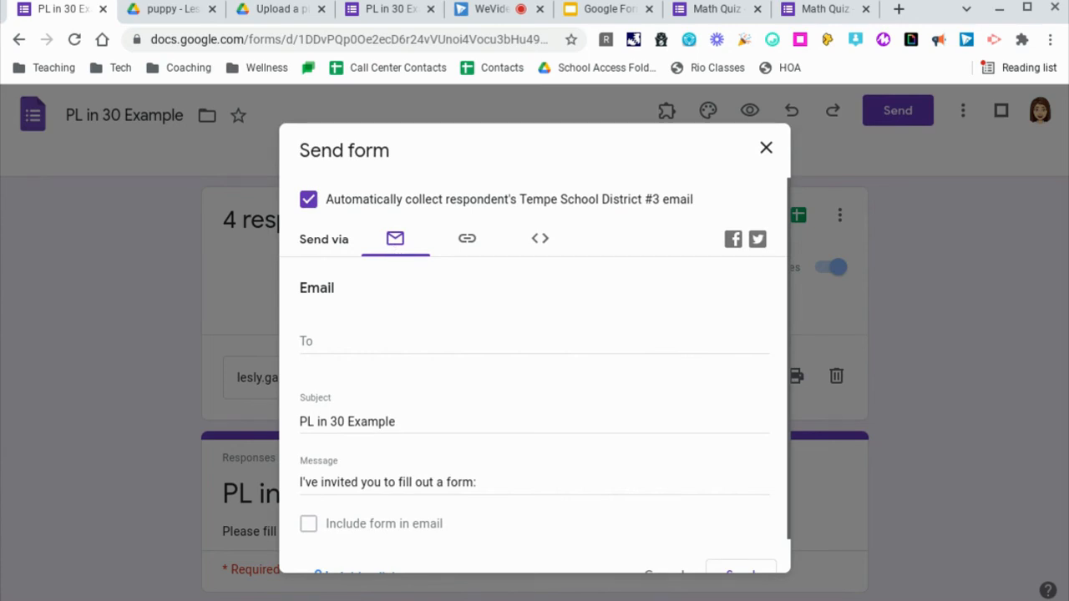
{"action": "left_click", "coordinate": [327, 342]}
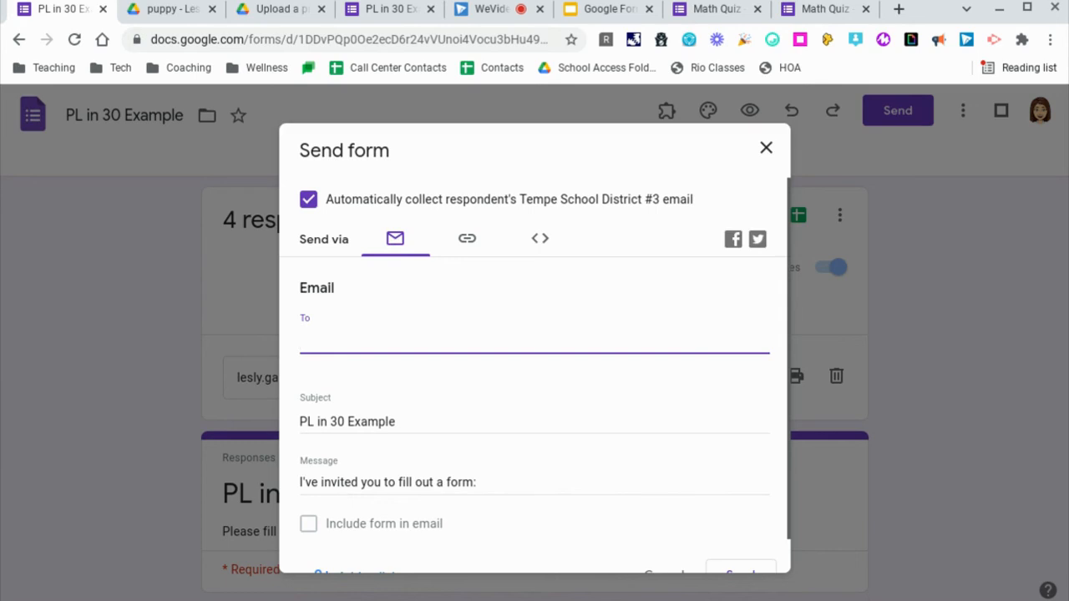
{"action": "scroll", "coordinate": [401, 410], "scroll_direction": "down", "scroll_amount": 1}
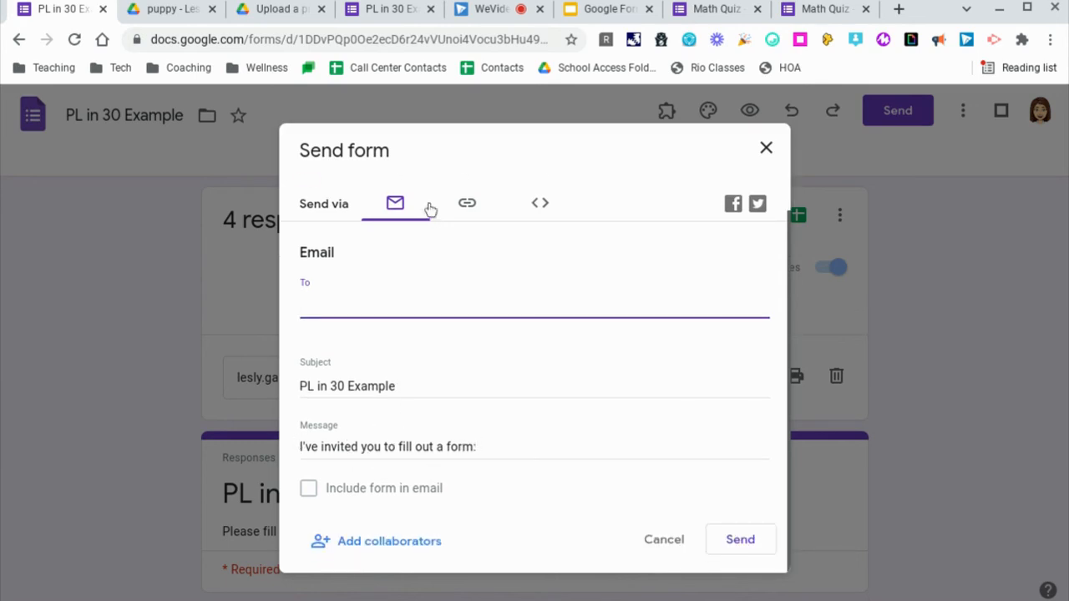
{"action": "left_click", "coordinate": [309, 493]}
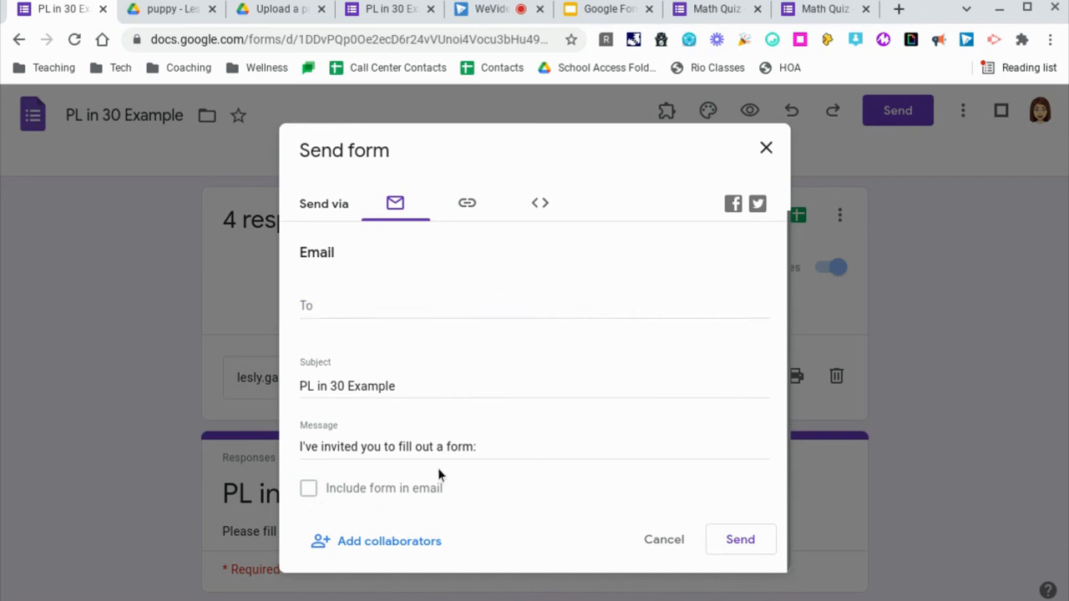
- Switch to sending the form by link, shorten the URL and copy it
{"action": "left_click", "coordinate": [471, 207]}
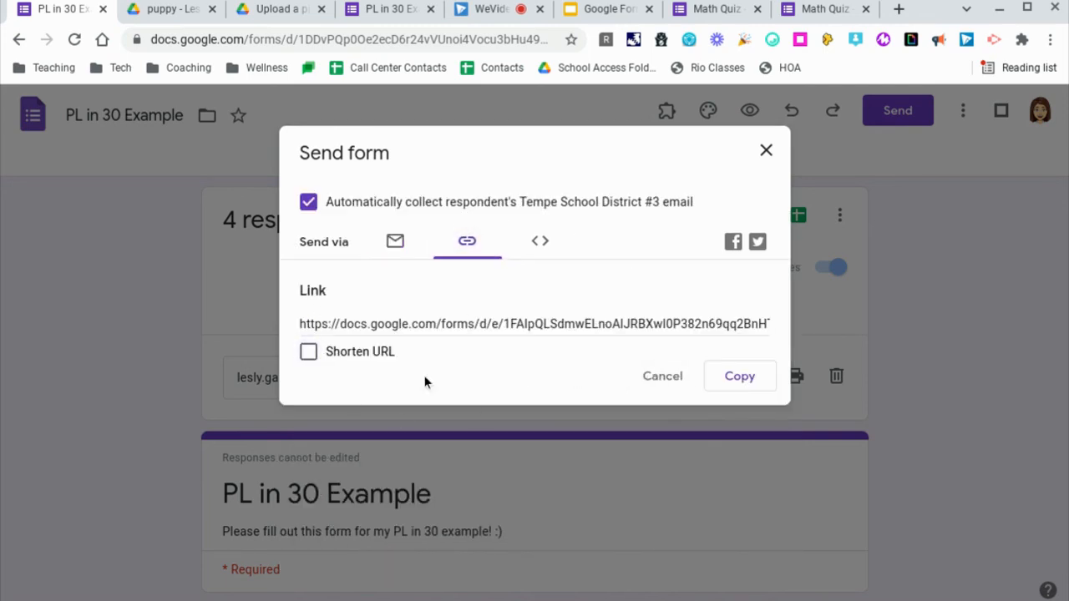
{"action": "left_click", "coordinate": [308, 351]}
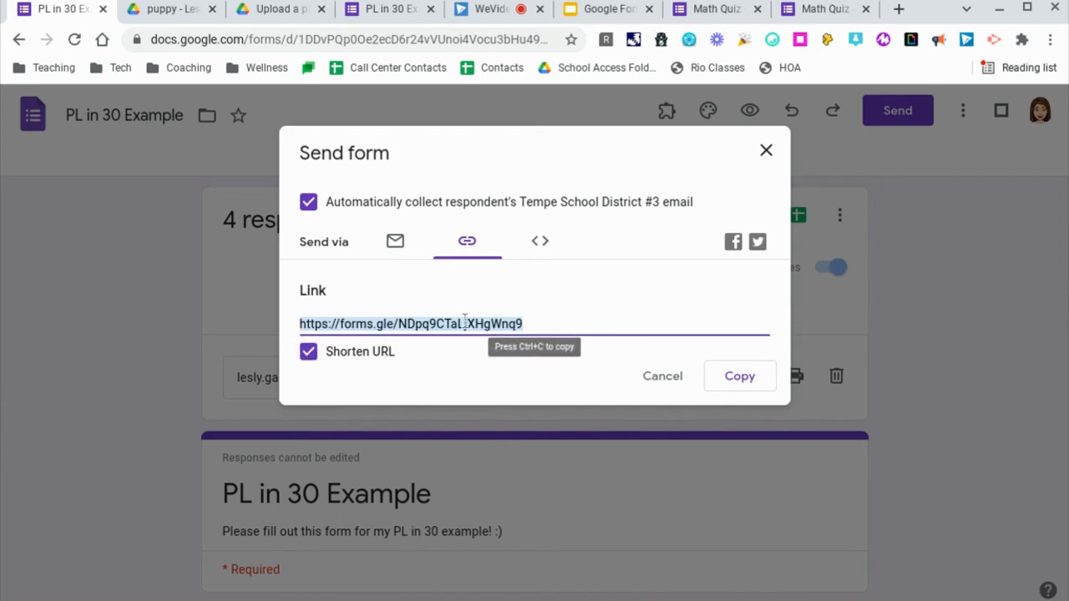
{"action": "left_click", "coordinate": [713, 375]}
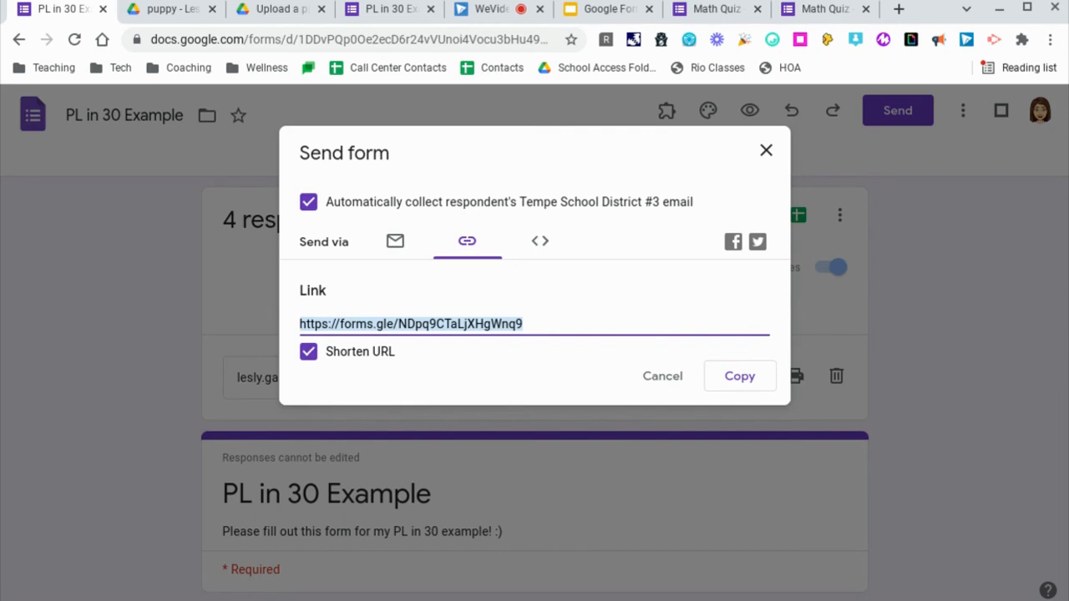
- Check the form's Embed HTML option, revisit the link and email options, and close the sending dialog
{"action": "left_click", "coordinate": [547, 250]}
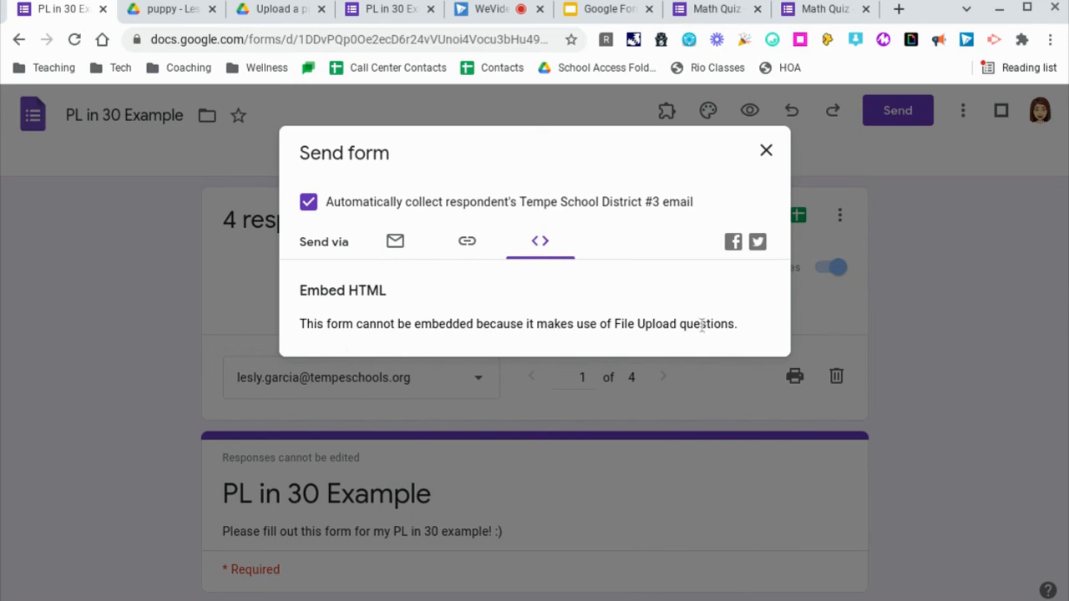
{"action": "left_click", "coordinate": [475, 249]}
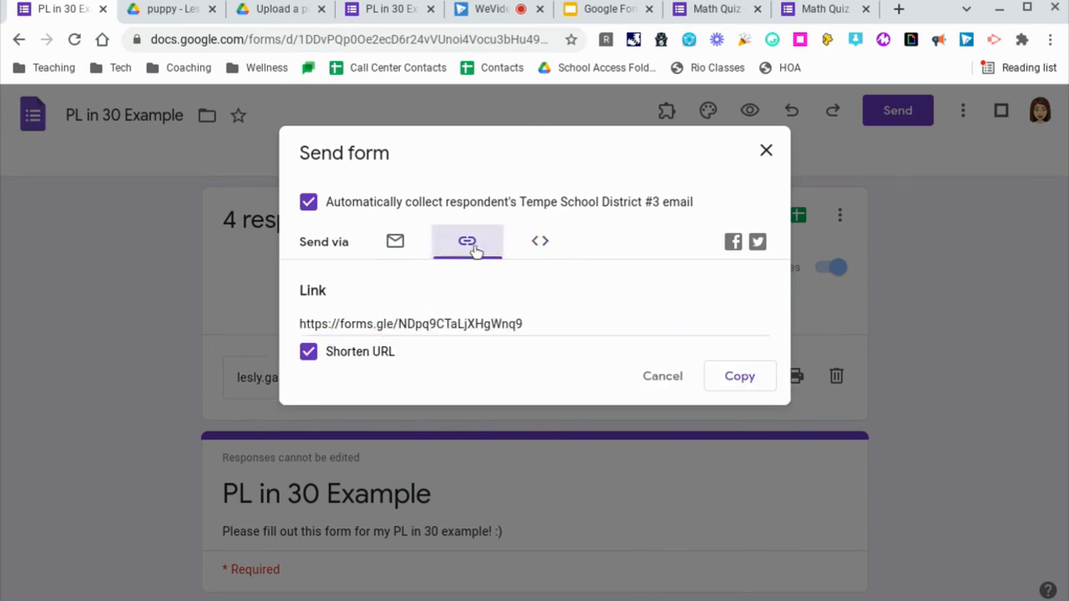
{"action": "left_click", "coordinate": [407, 253]}
{"action": "left_click", "coordinate": [798, 221]}
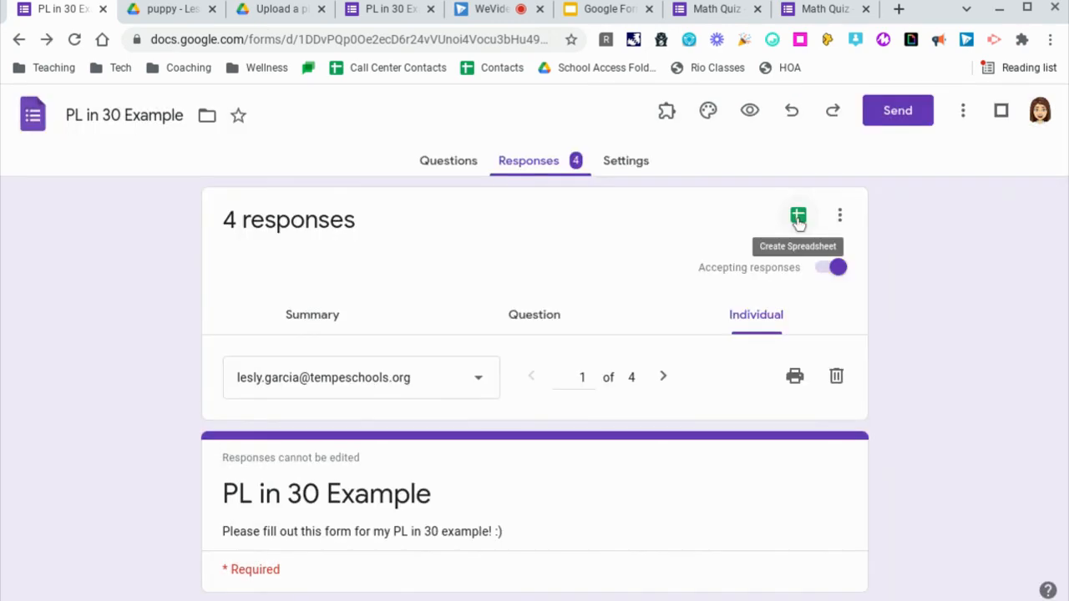
- Create a new spreadsheet named "PL in 30 Example (Responses)" as the form's response destination
{"action": "left_click", "coordinate": [799, 219]}
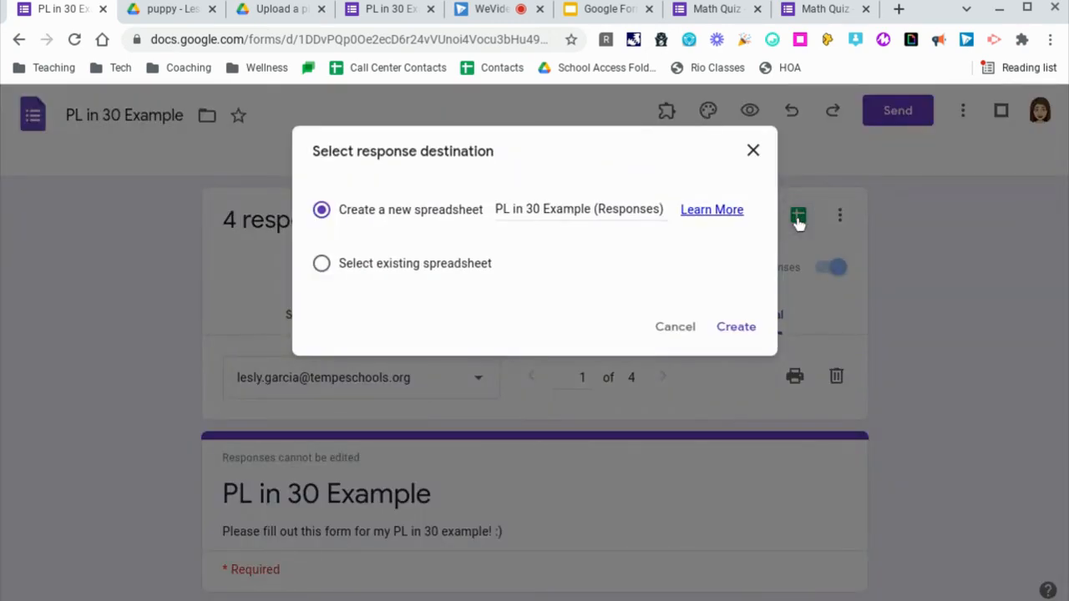
{"action": "left_click", "coordinate": [756, 338]}
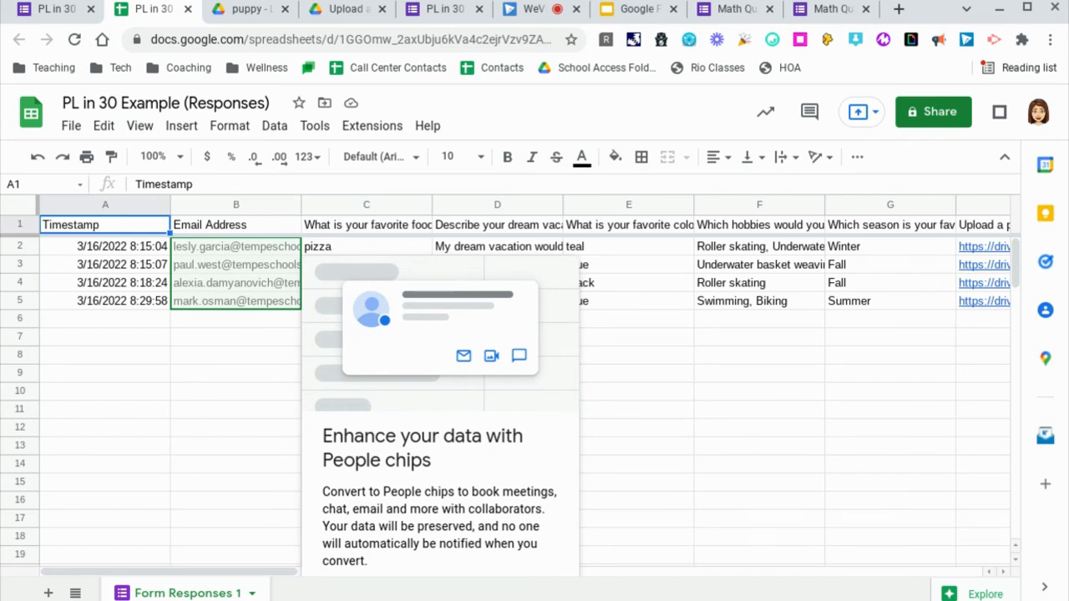
- Dismiss the People chips suggestion and examine the response columns across to the wake-up time answers
{"action": "left_click", "coordinate": [233, 375]}
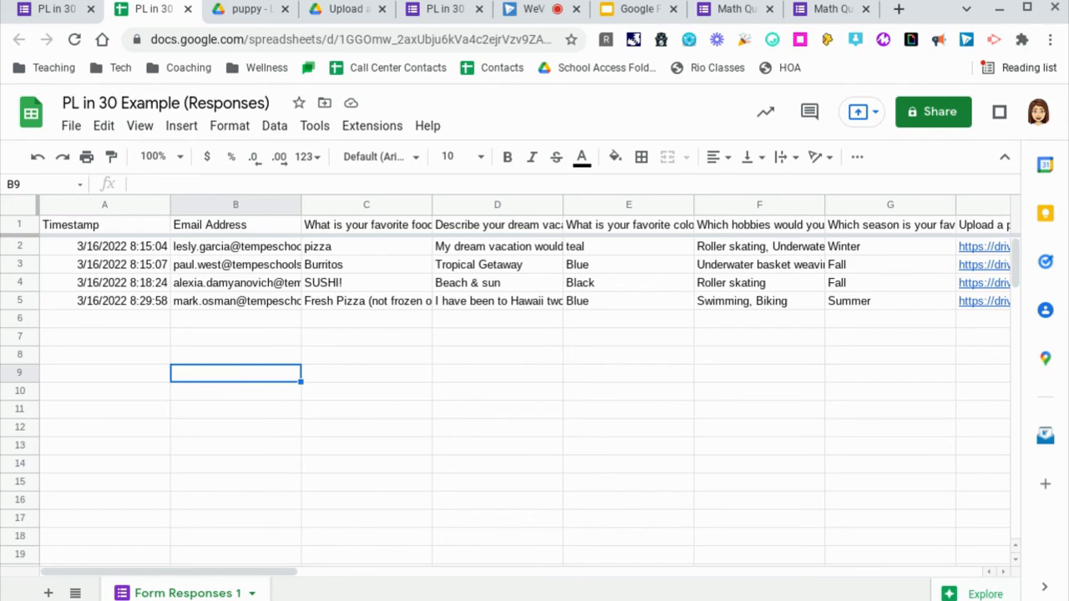
{"action": "scroll", "coordinate": [534, 376], "scroll_direction": "right", "scroll_amount": 15}
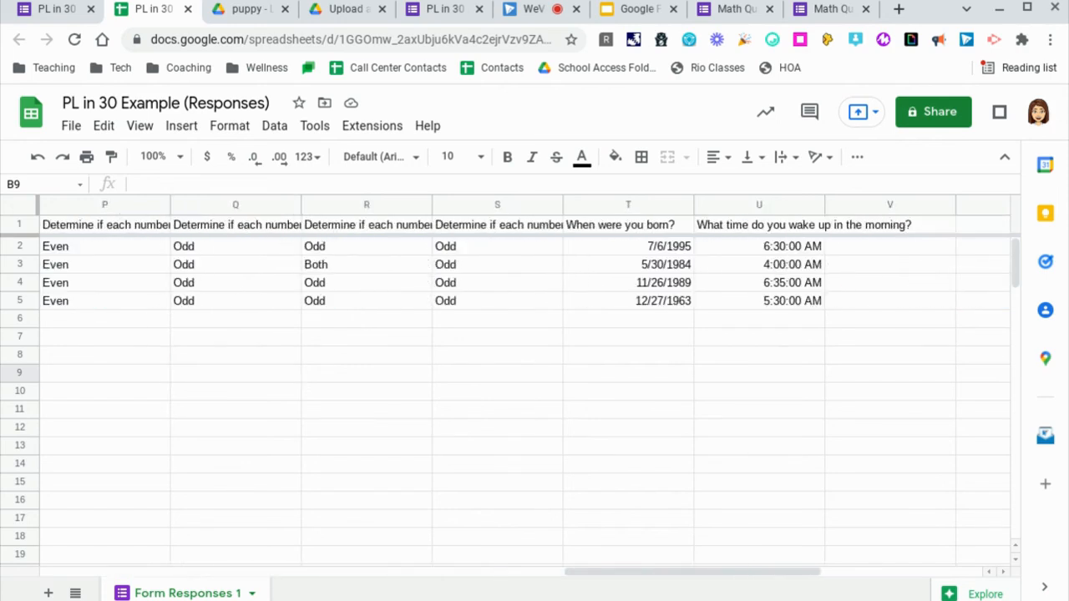
{"action": "scroll", "coordinate": [535, 376], "scroll_direction": "left", "scroll_amount": 15}
- Switch to the Google Slides presentation and advance to the Wakelet & Survey slide
{"action": "left_click", "coordinate": [639, 9]}
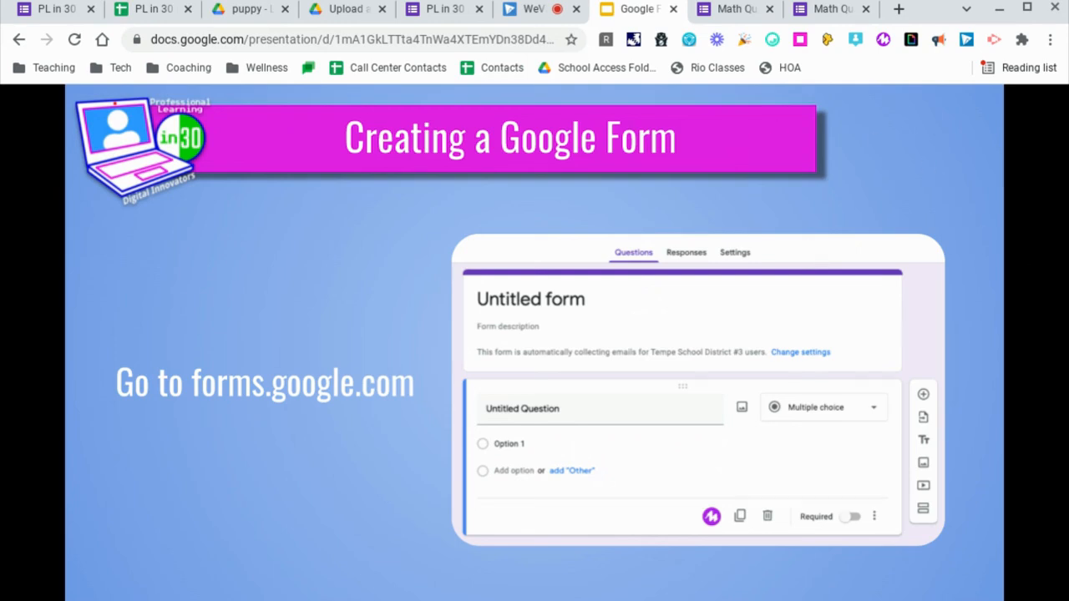
{"action": "key", "text": "Right"}
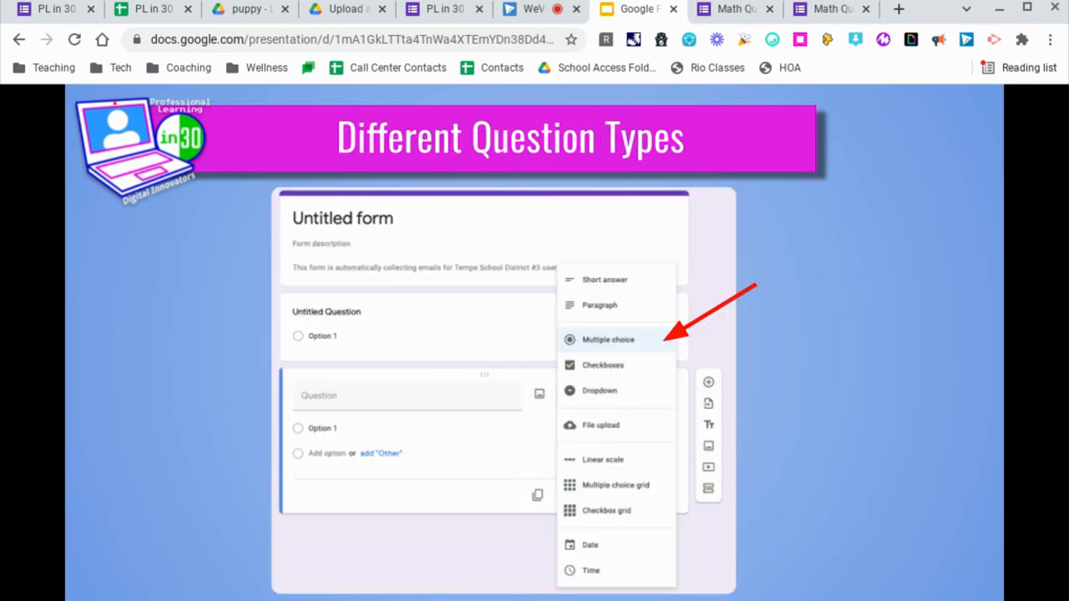
{"action": "key", "text": "Right"}
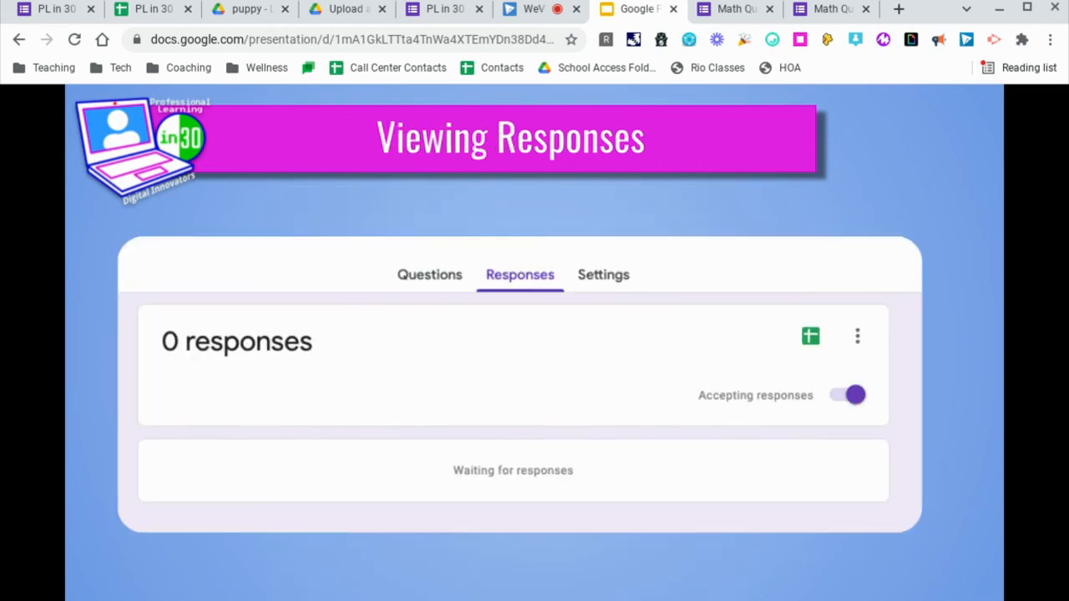
{"action": "key", "text": "Right"}
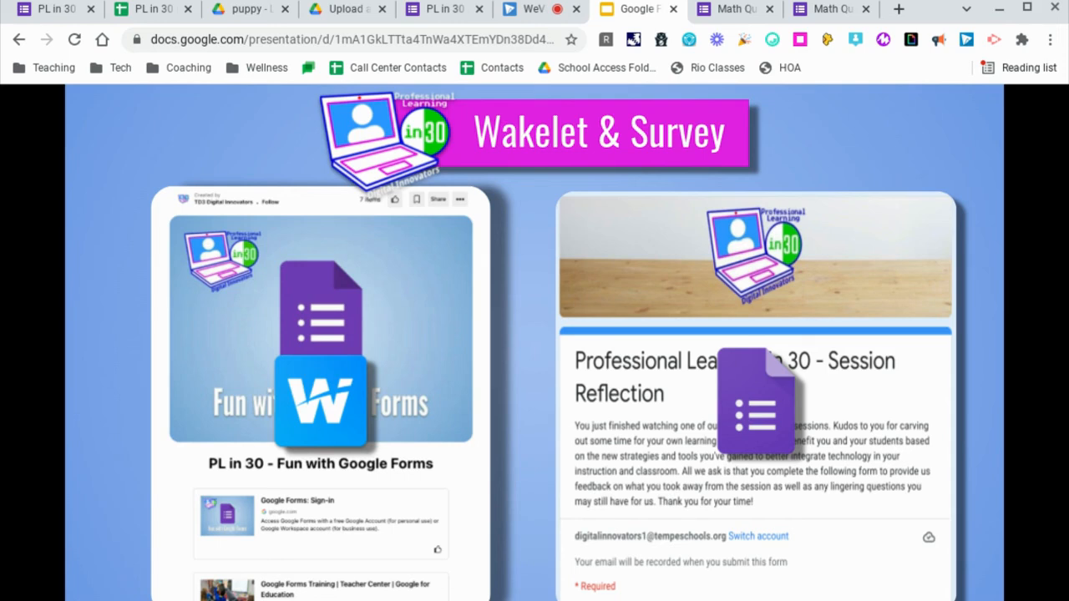
- Open the linked Wakelet collection "PL in 30 - Fun with Google Forms" and examine its resources down to the Frontline Credit form
{"action": "left_click", "coordinate": [336, 386]}
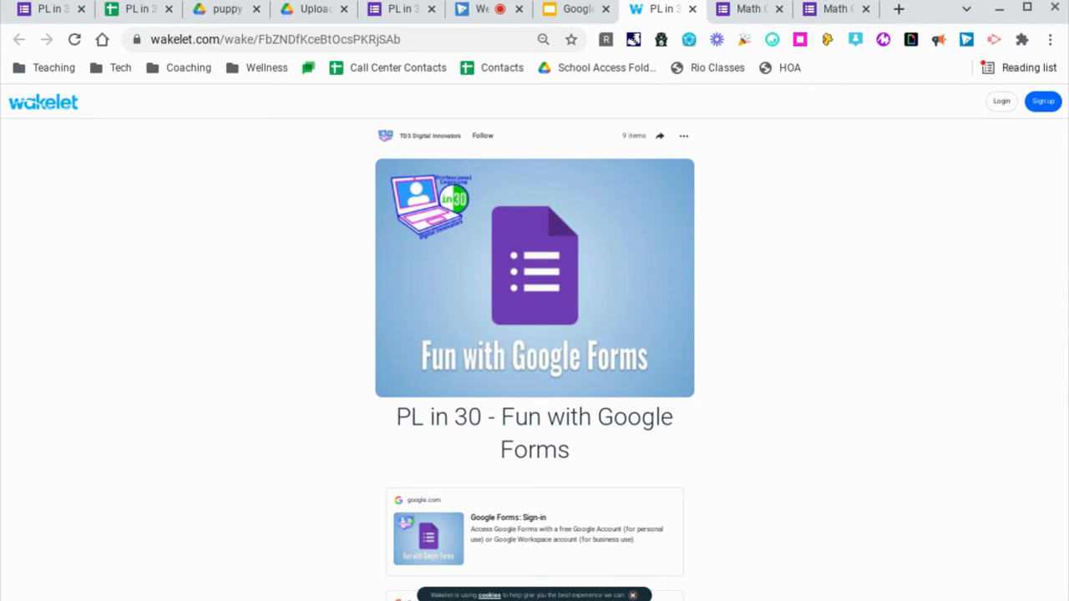
{"action": "scroll", "coordinate": [828, 353], "scroll_direction": "down", "scroll_amount": 2}
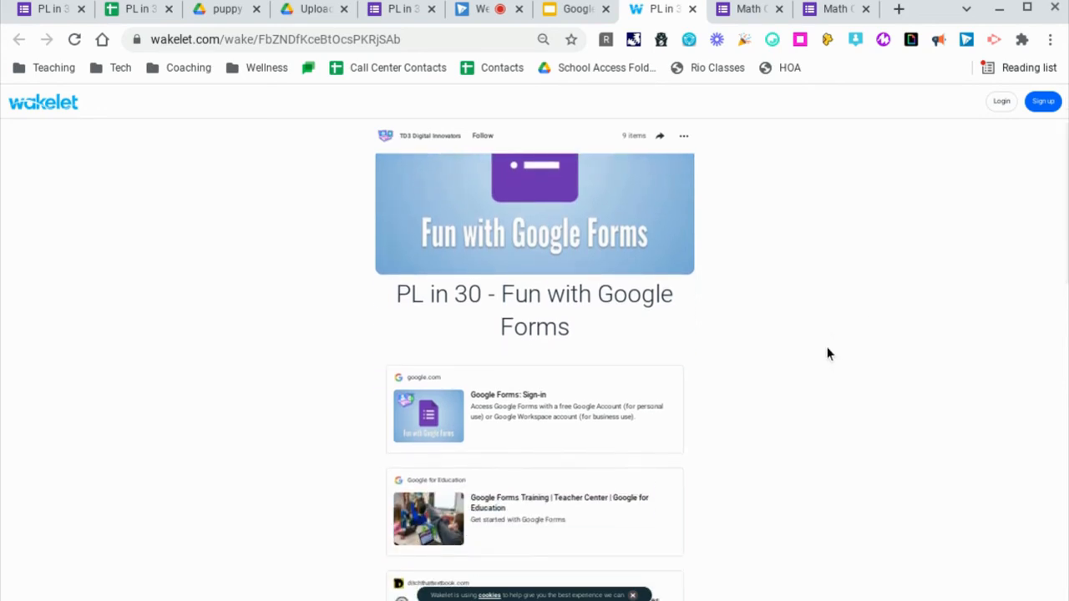
{"action": "scroll", "coordinate": [534, 359], "scroll_direction": "down", "scroll_amount": 3}
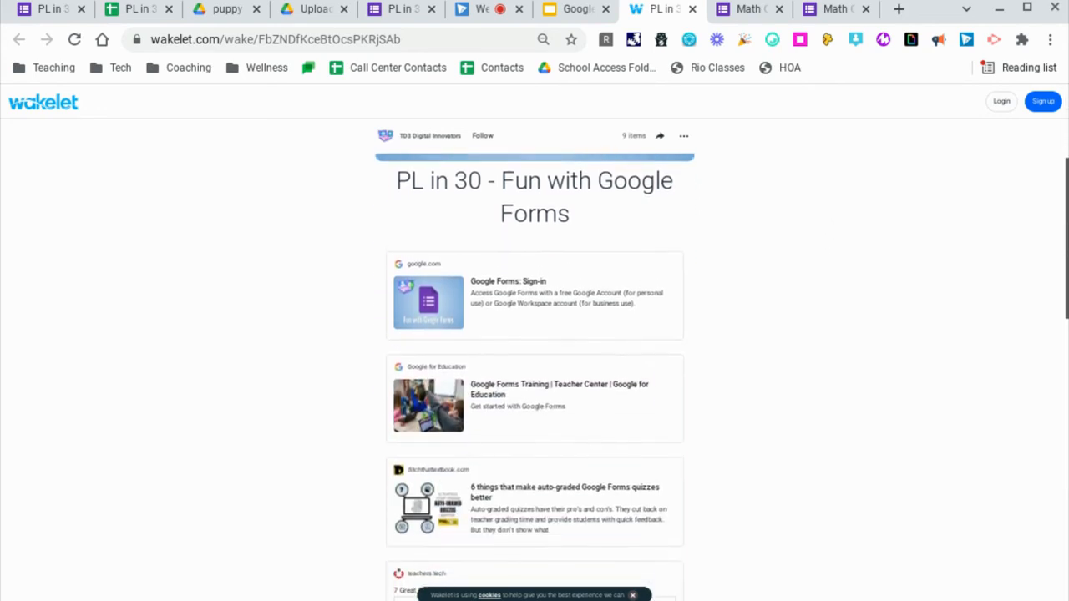
{"action": "scroll", "coordinate": [534, 359], "scroll_direction": "down", "scroll_amount": 1}
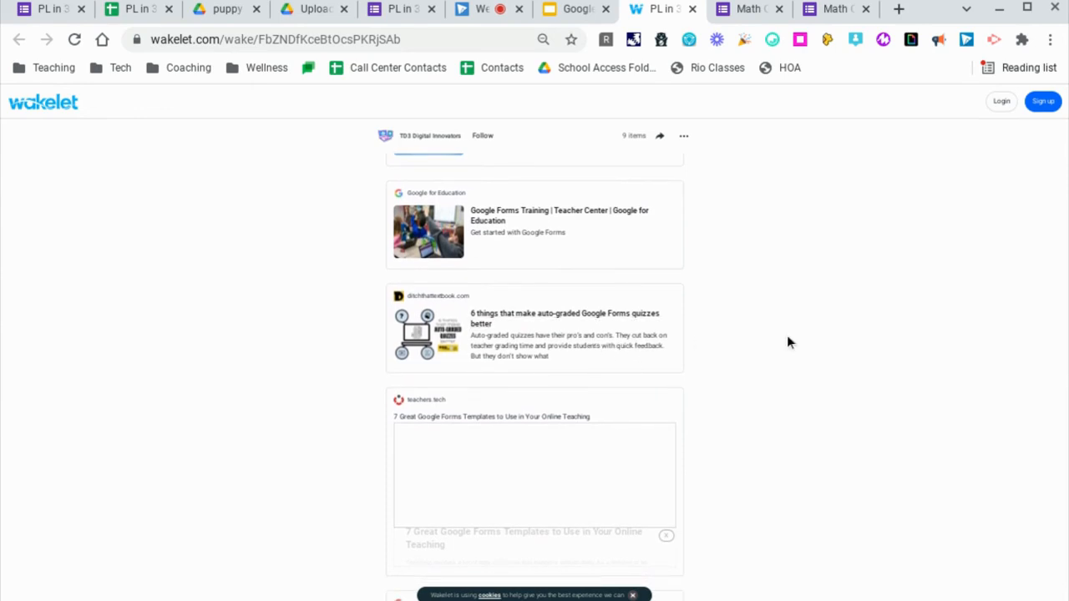
{"action": "scroll", "coordinate": [793, 334], "scroll_direction": "down", "scroll_amount": 5}
{"action": "scroll", "coordinate": [795, 336], "scroll_direction": "down", "scroll_amount": 2}
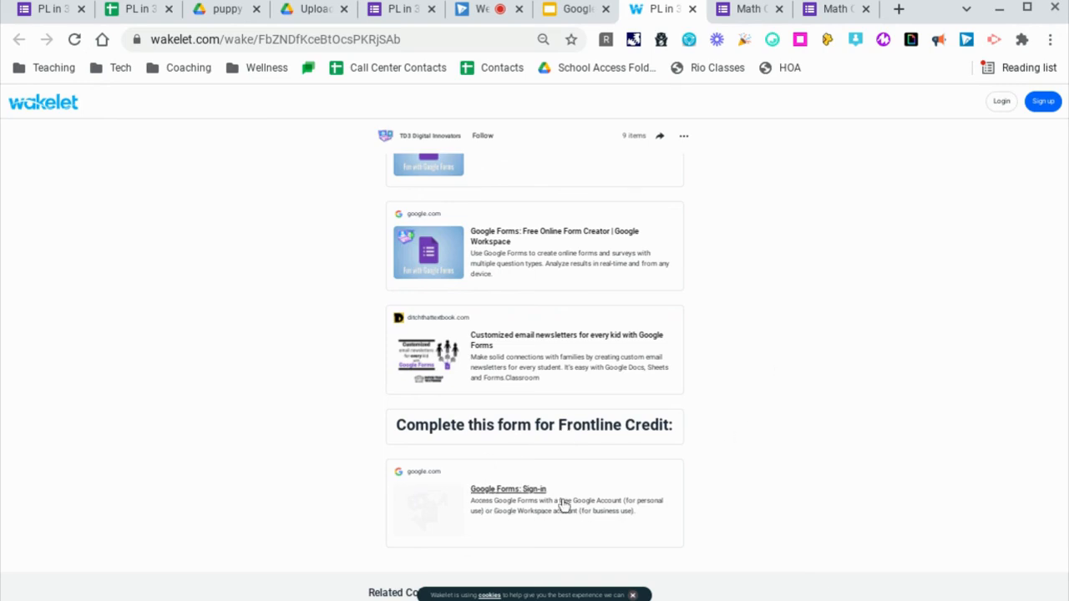
- Open the session survey linked on the Wakelet & Survey slide, review its questions, and return to the presentation
{"action": "left_click", "coordinate": [577, 11]}
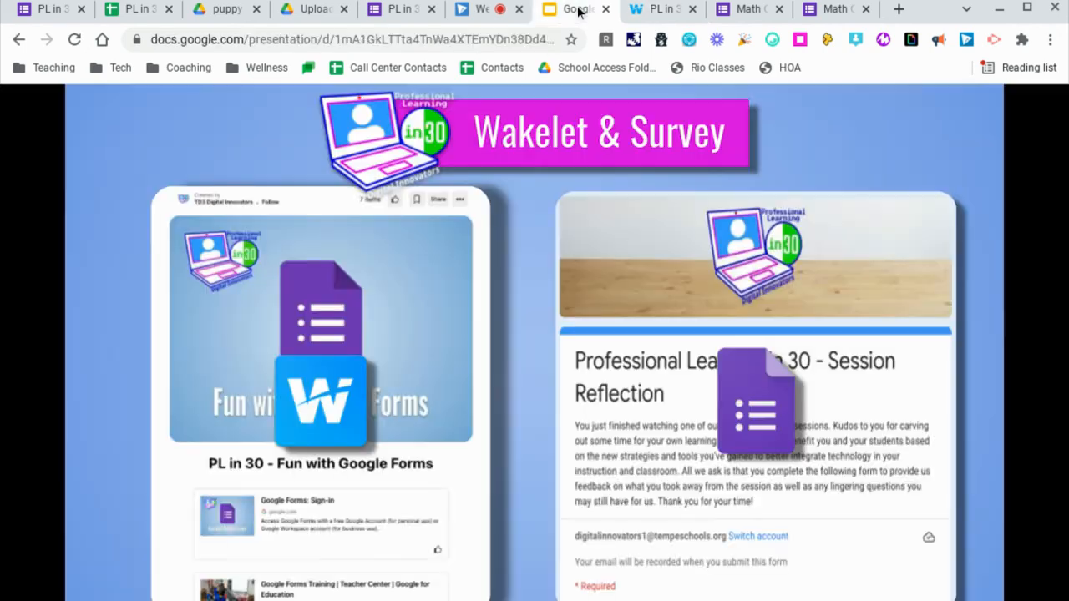
{"action": "left_click", "coordinate": [764, 418]}
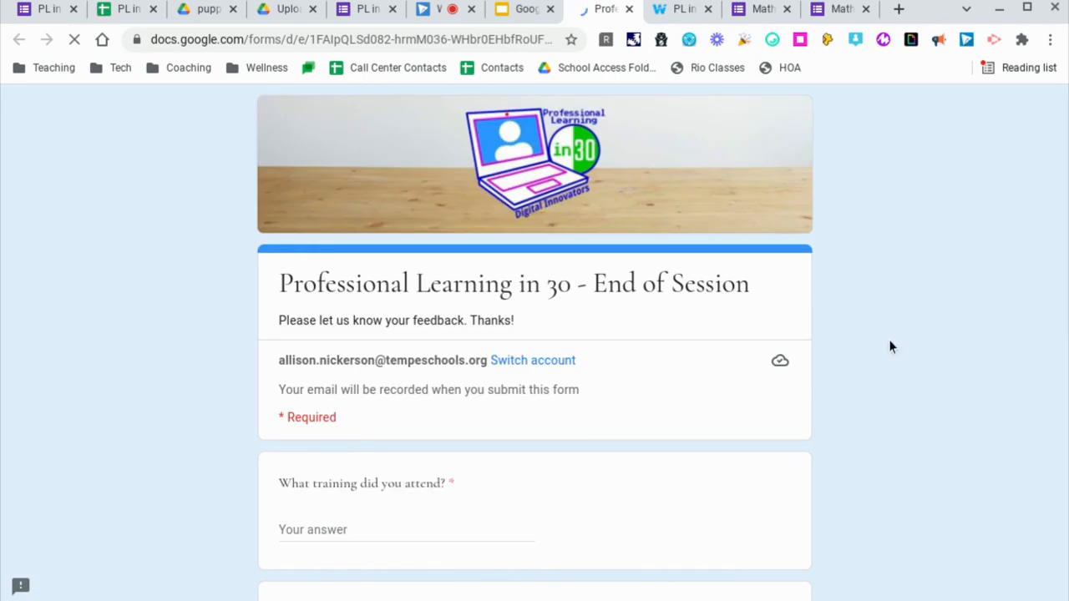
{"action": "scroll", "coordinate": [534, 334], "scroll_direction": "down", "scroll_amount": 7}
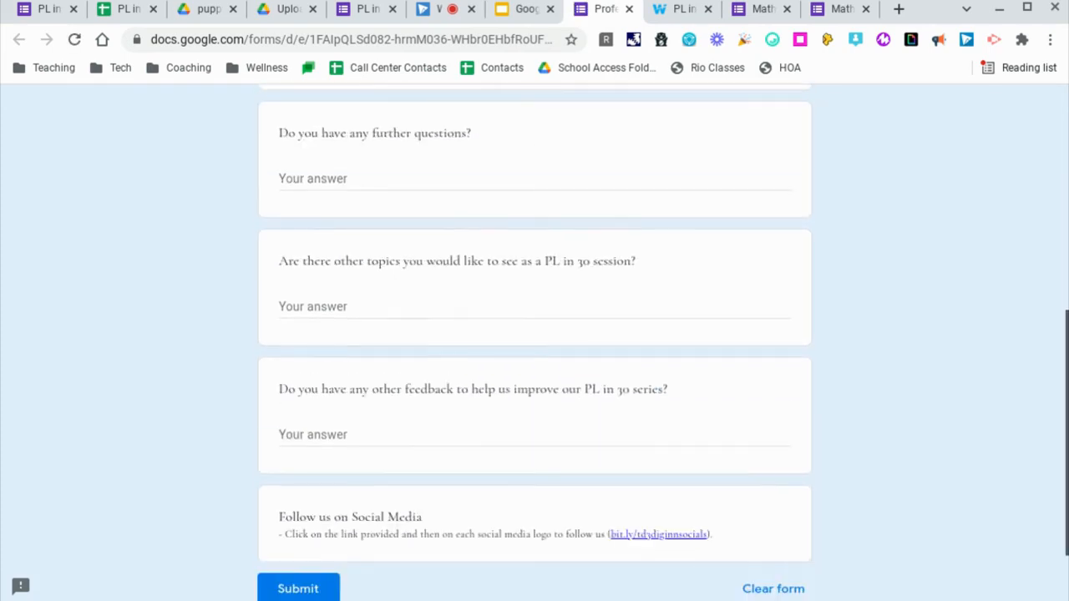
{"action": "key", "text": "Home"}
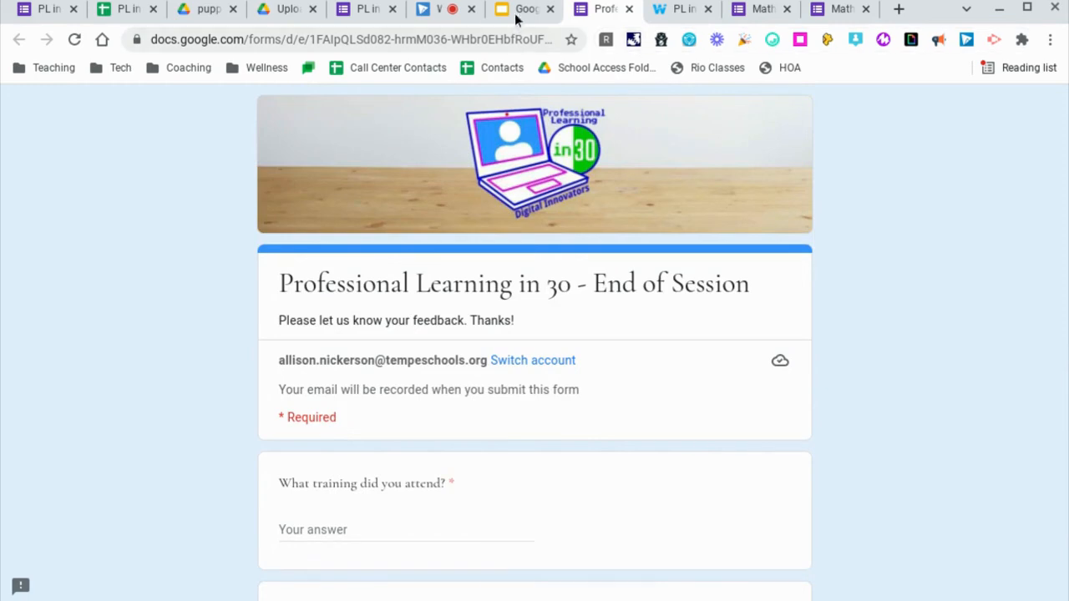
{"action": "left_click", "coordinate": [520, 10]}
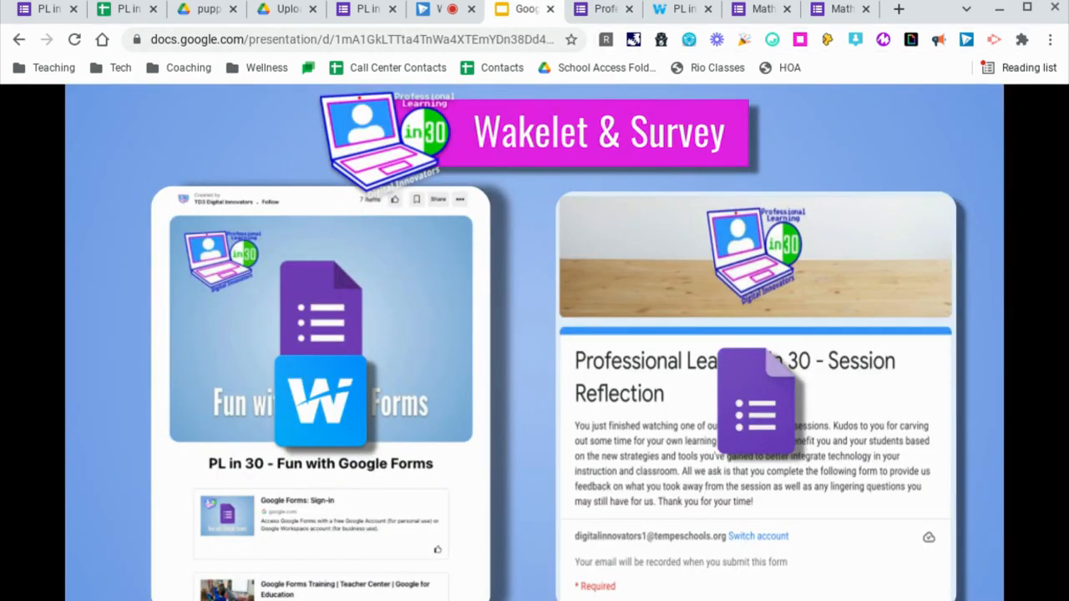